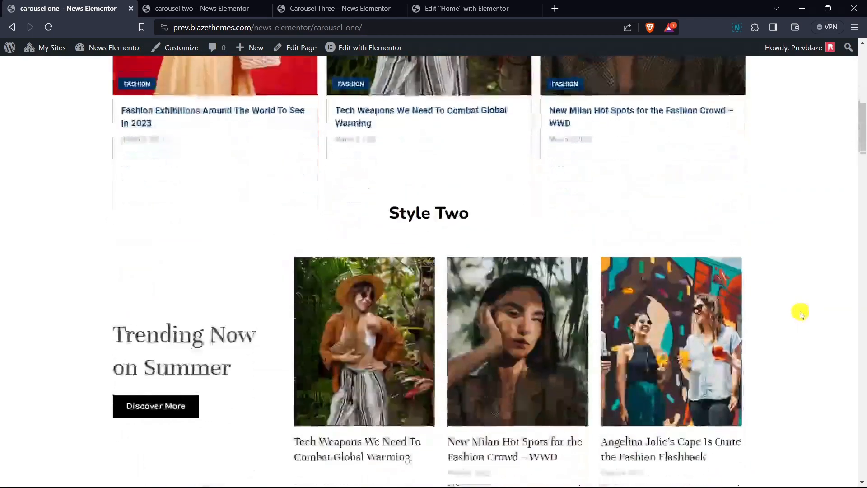
- Examine the post carousel layouts from Style Two through Style Ten on the carousel one demo page
scroll(796, 273, down, 8)
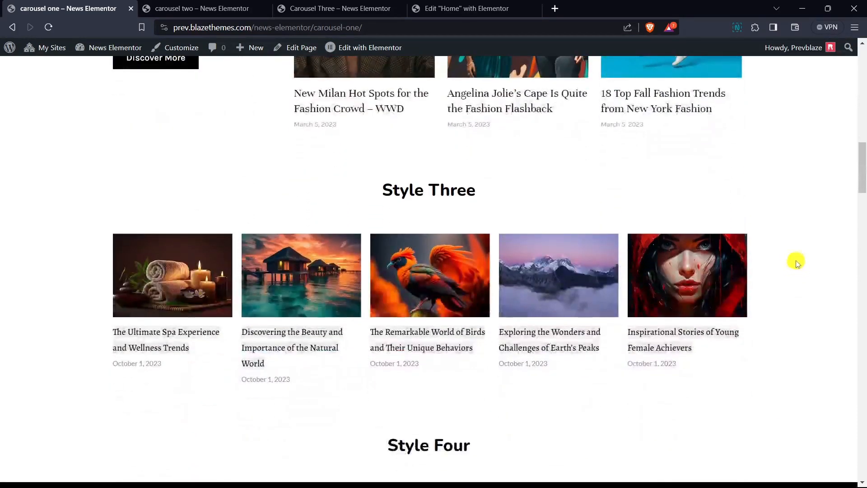
scroll(812, 260, down, 7)
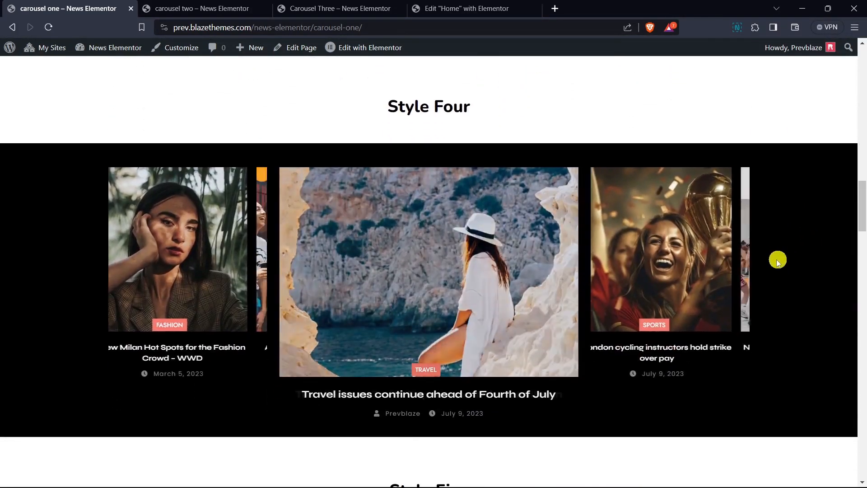
scroll(801, 260, down, 6)
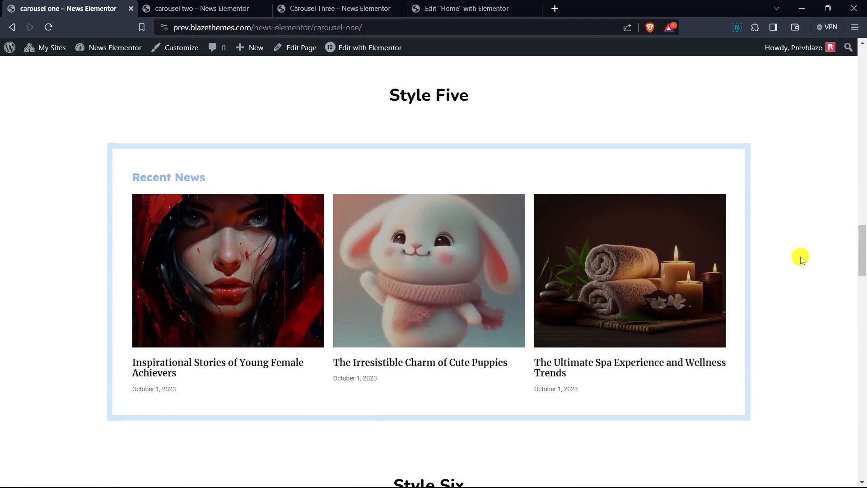
scroll(801, 259, down, 6)
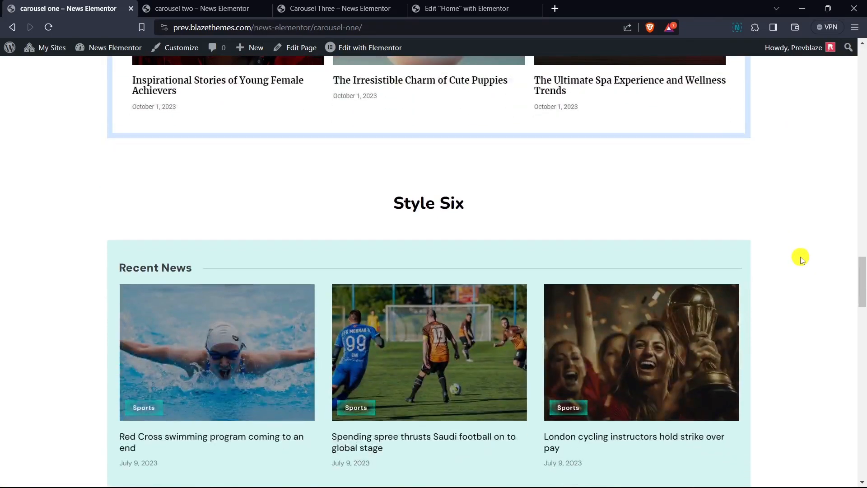
scroll(801, 259, down, 7)
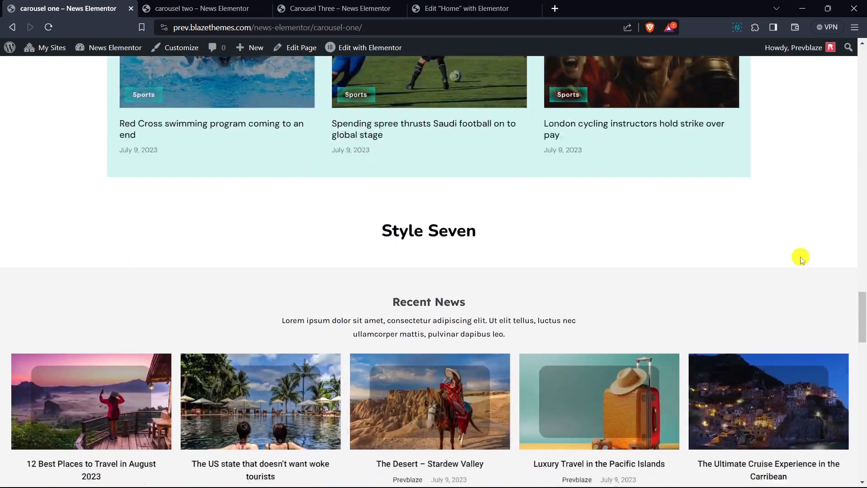
scroll(801, 259, down, 7)
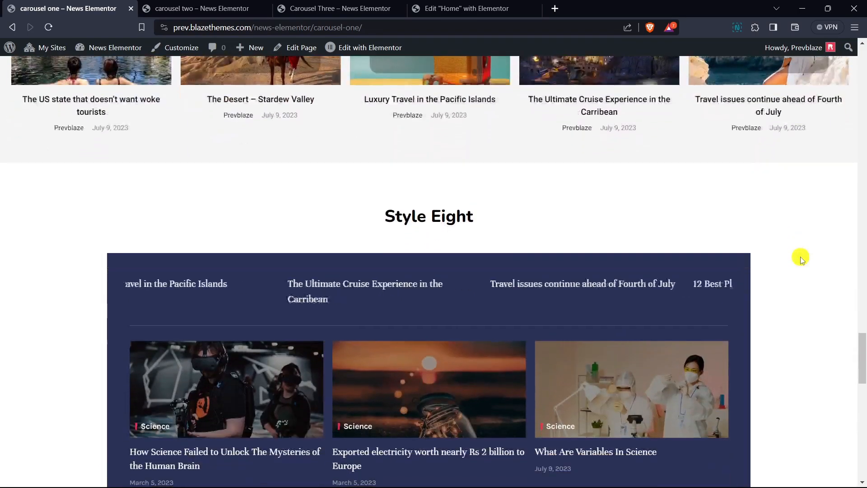
scroll(801, 260, down, 8)
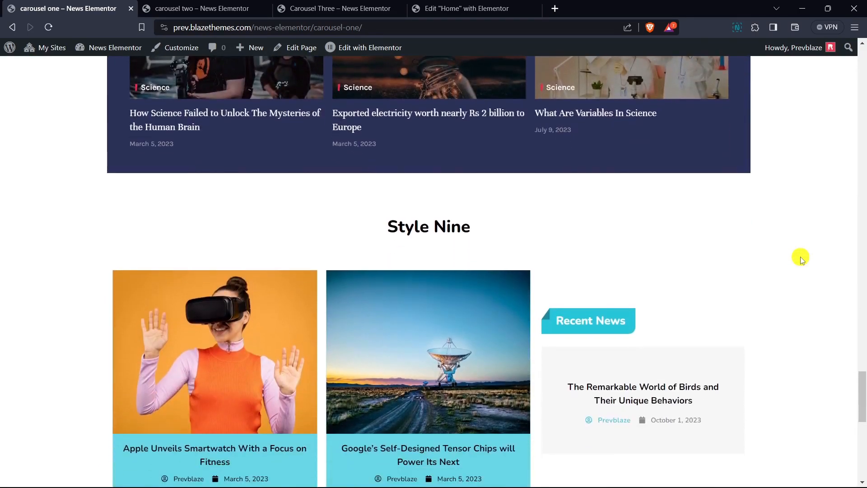
scroll(801, 259, down, 5)
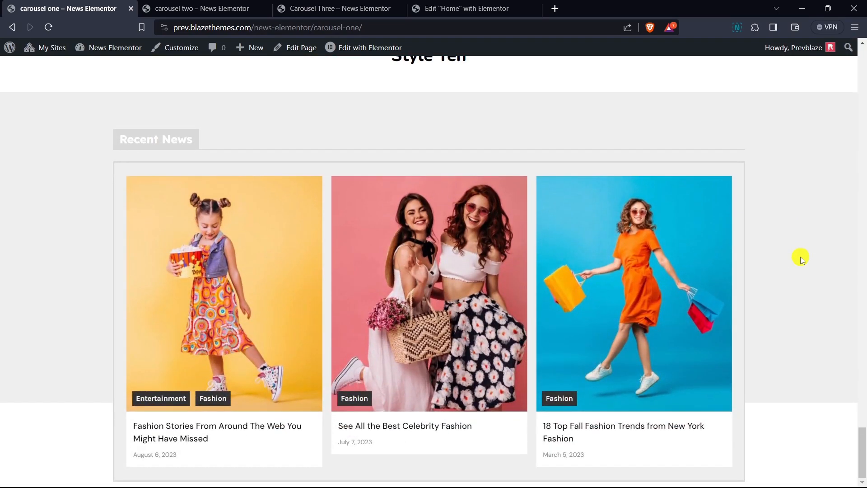
- Open the carousel two demo page and examine its layouts from Style One through Style Five
click(189, 19)
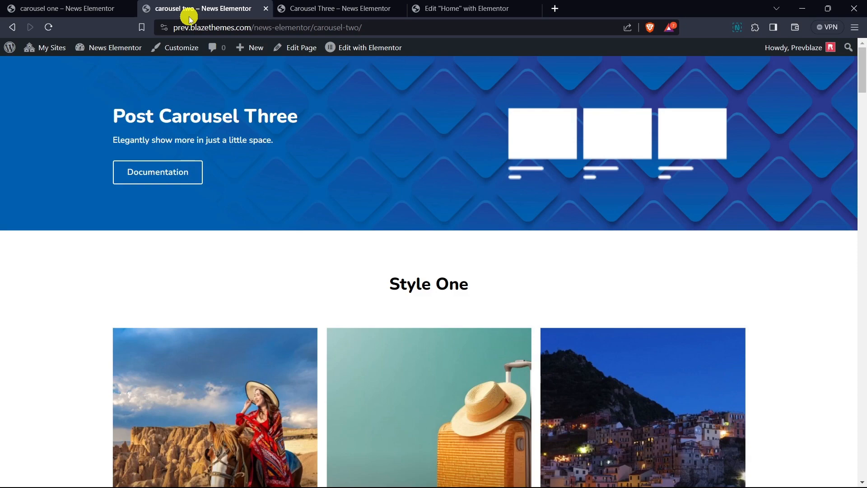
scroll(657, 193, down, 6)
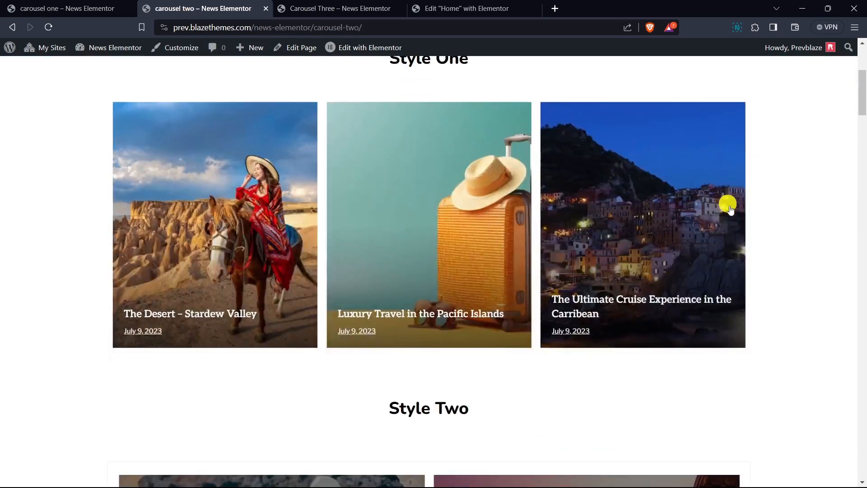
scroll(733, 213, down, 5)
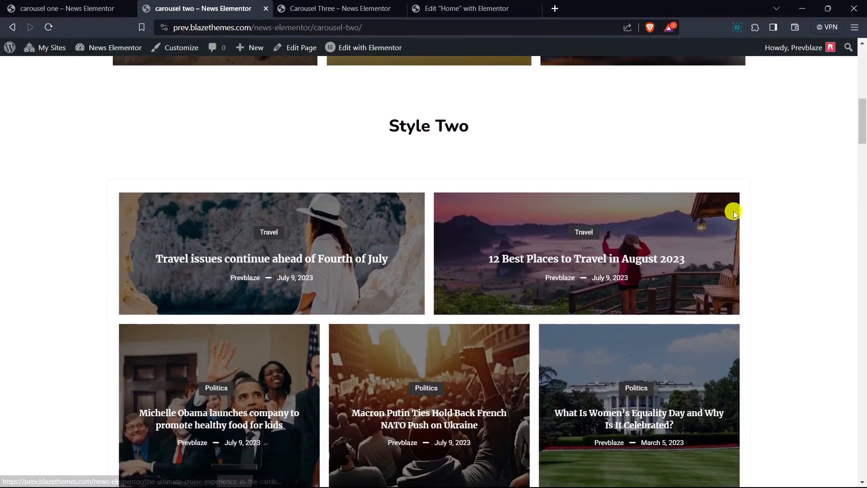
scroll(740, 216, down, 2)
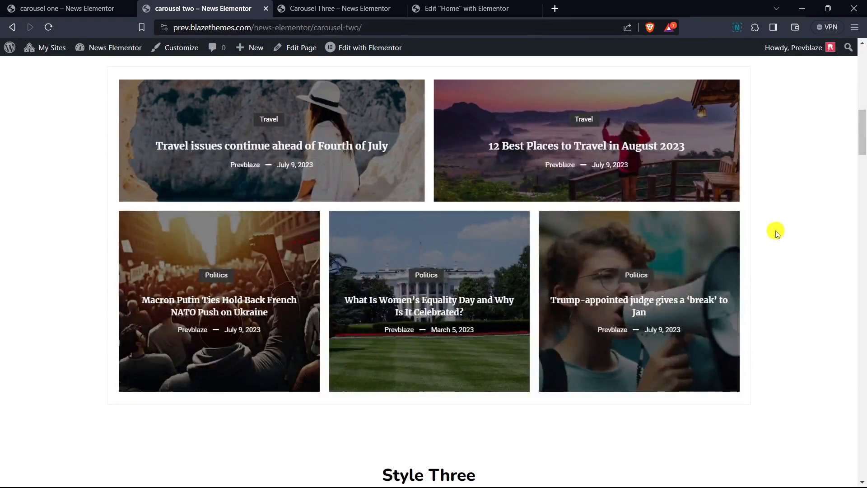
scroll(776, 233, down, 7)
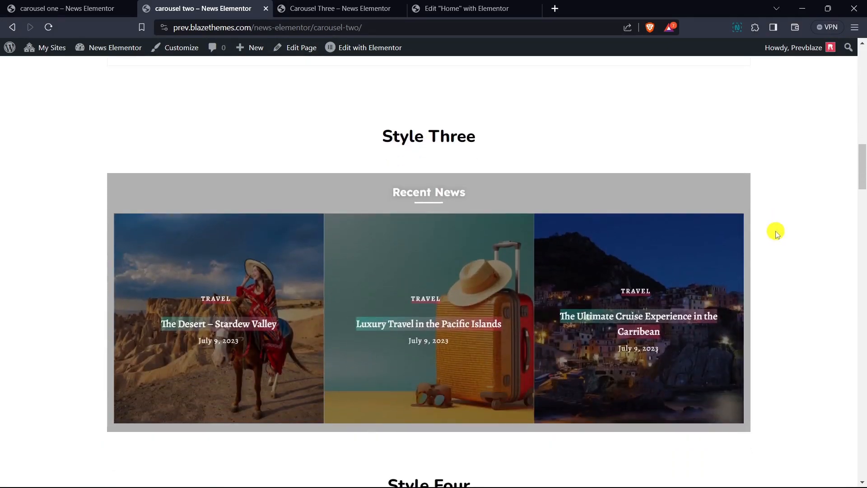
scroll(776, 233, down, 6)
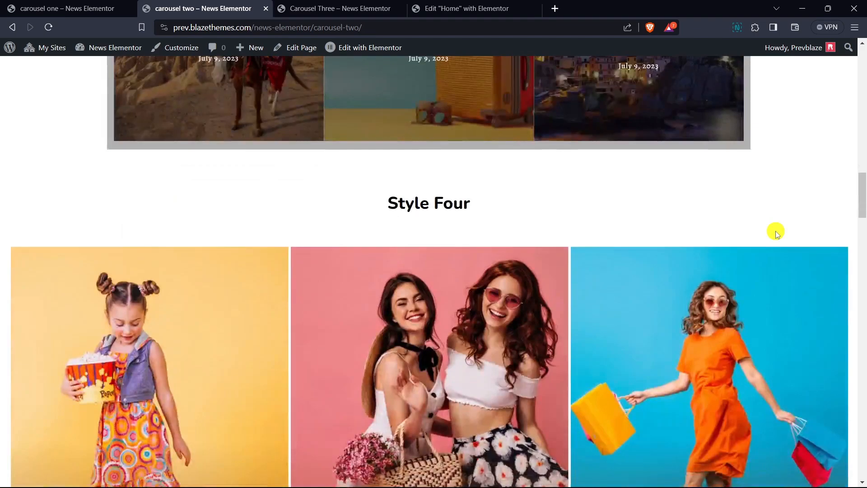
scroll(776, 233, down, 5)
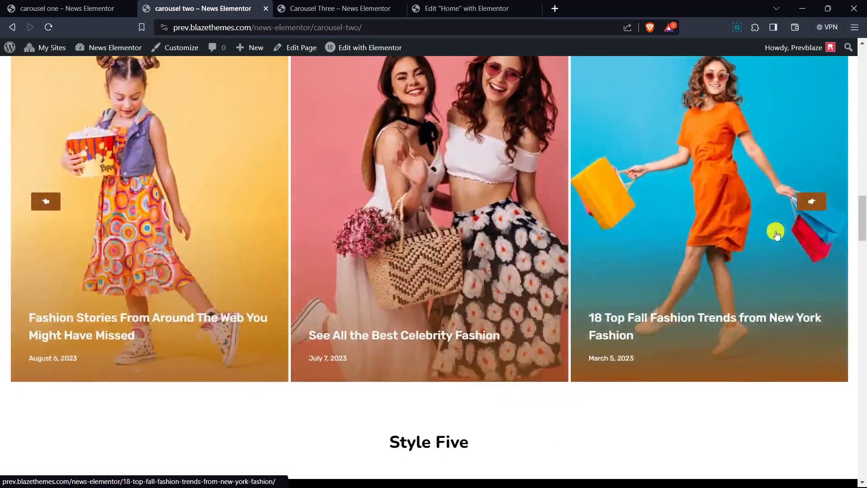
scroll(776, 234, down, 7)
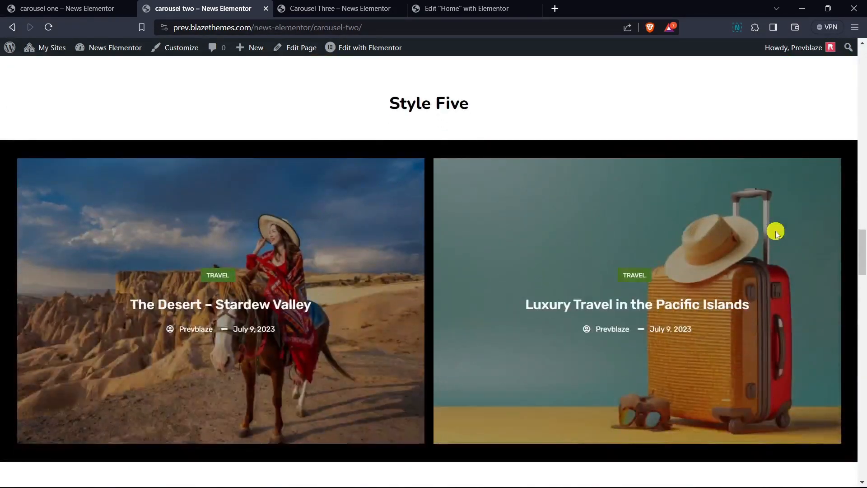
- Examine the remaining layouts, Style Six through Style Ten, on the carousel two demo page
scroll(776, 231, down, 6)
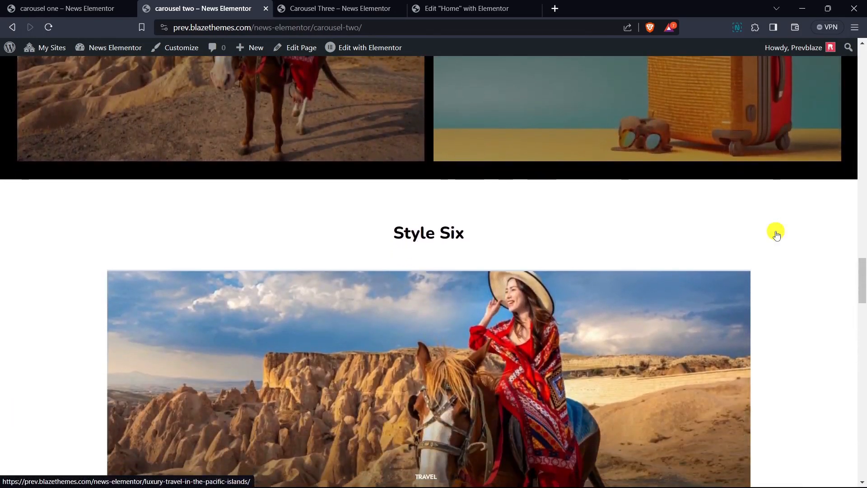
scroll(775, 234, down, 1)
scroll(777, 233, down, 5)
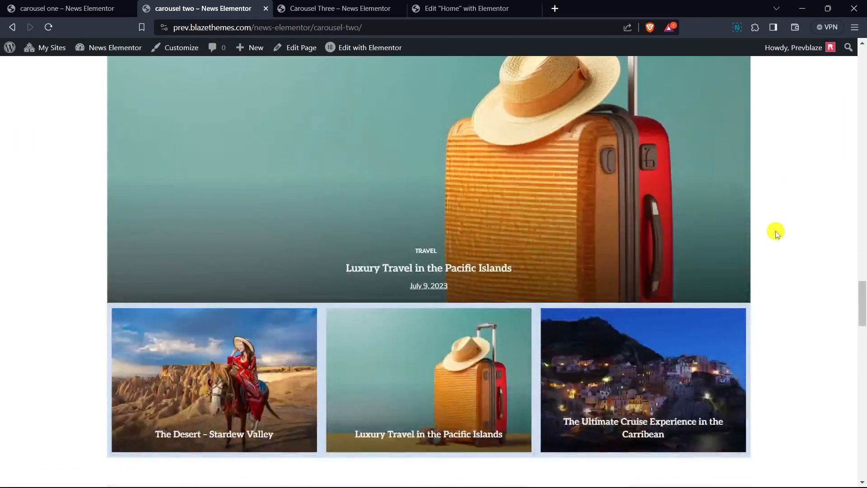
scroll(776, 233, down, 6)
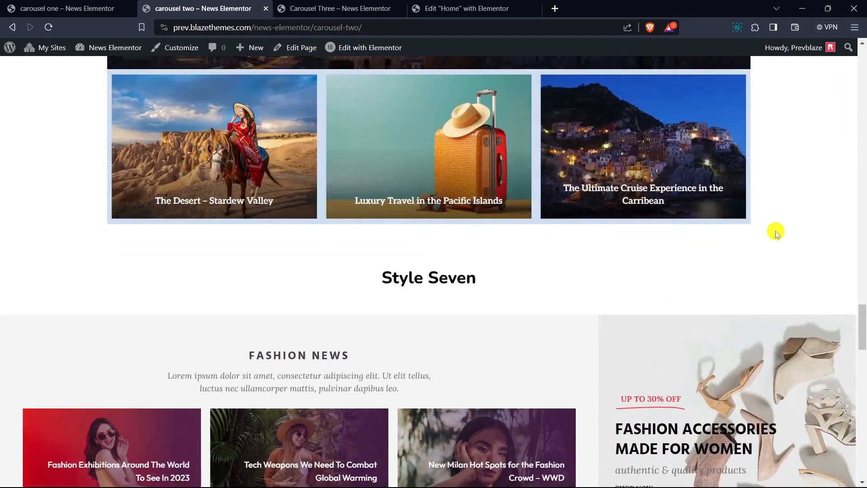
scroll(776, 231, down, 4)
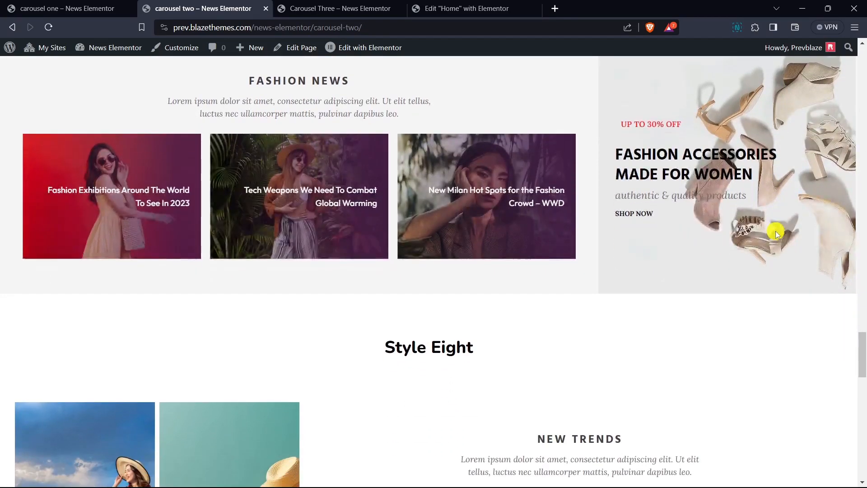
scroll(776, 231, down, 4)
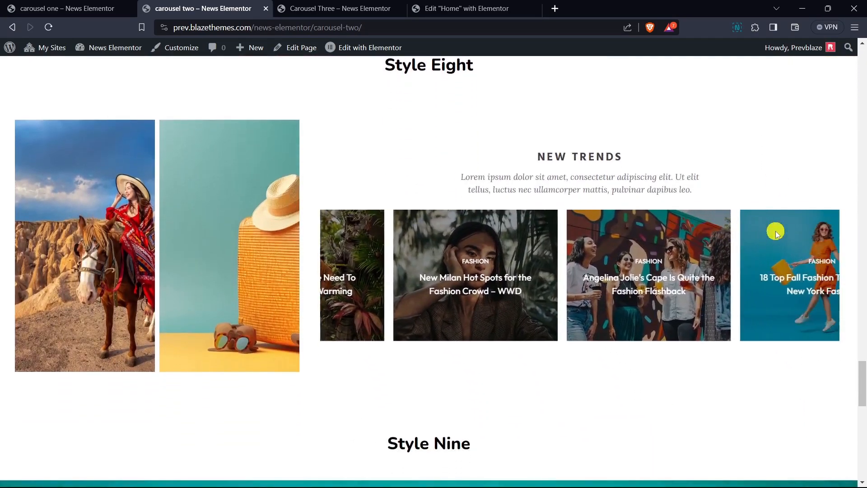
scroll(776, 231, down, 5)
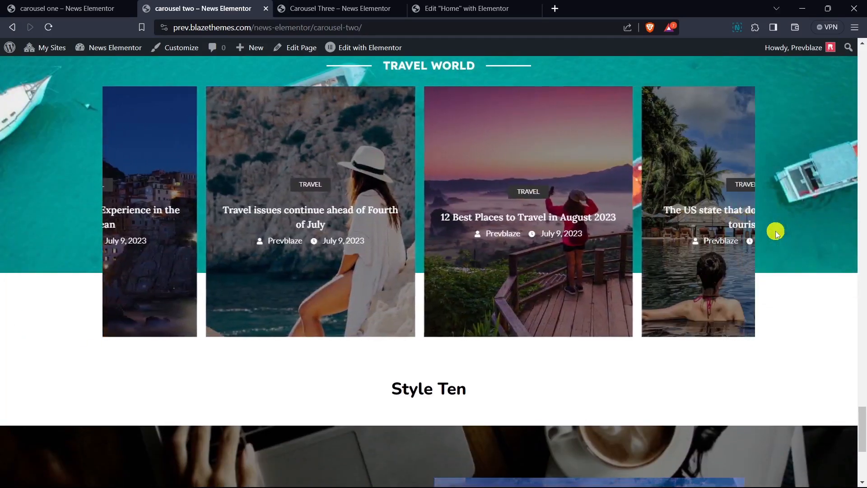
scroll(776, 232, down, 4)
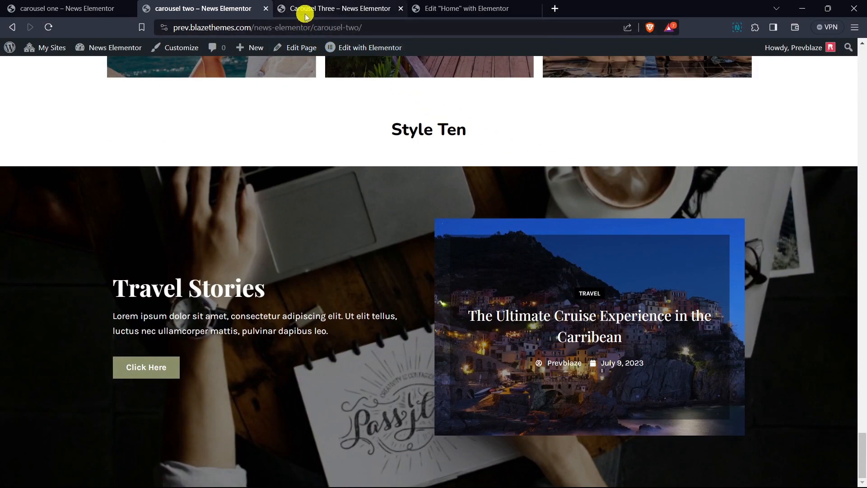
- Open the Carousel Three demo page and examine Styles One to Three, advancing the Style Three carousel by one slide
click(338, 9)
scroll(784, 203, down, 3)
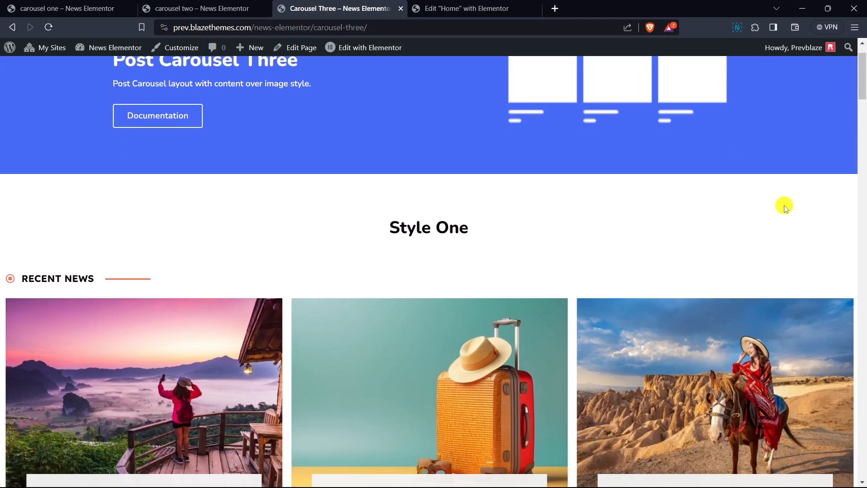
scroll(785, 209, down, 5)
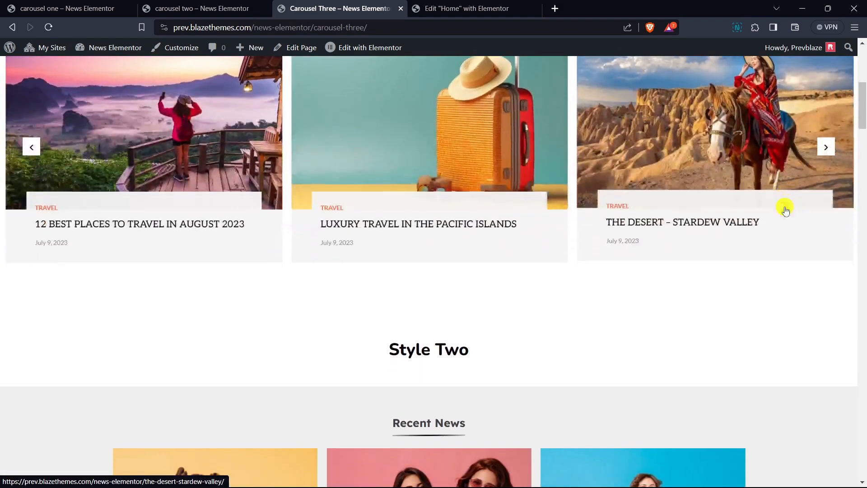
scroll(785, 209, down, 4)
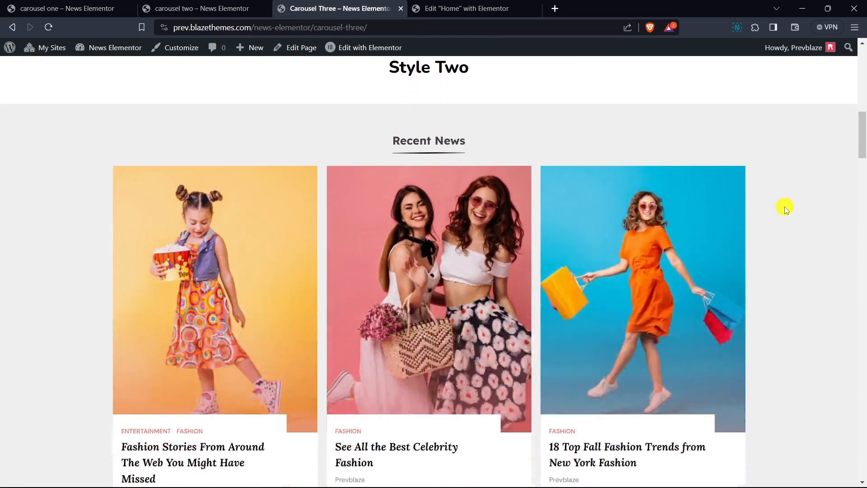
scroll(722, 263, down, 4)
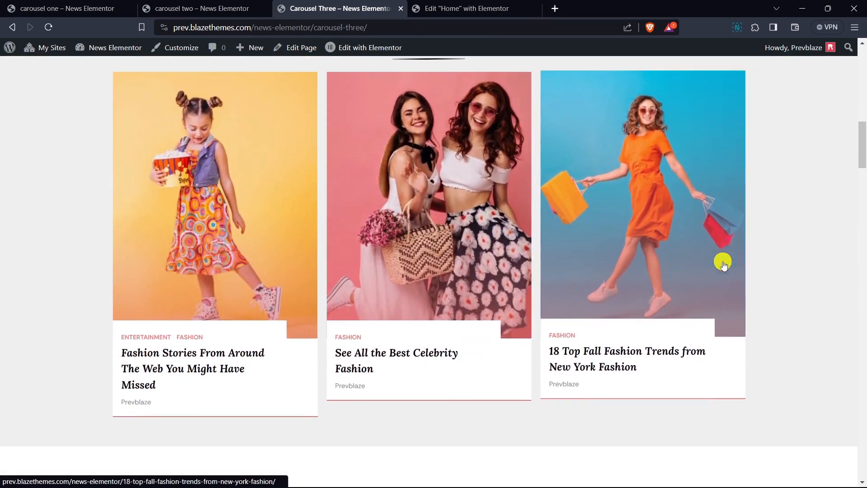
scroll(800, 230, down, 4)
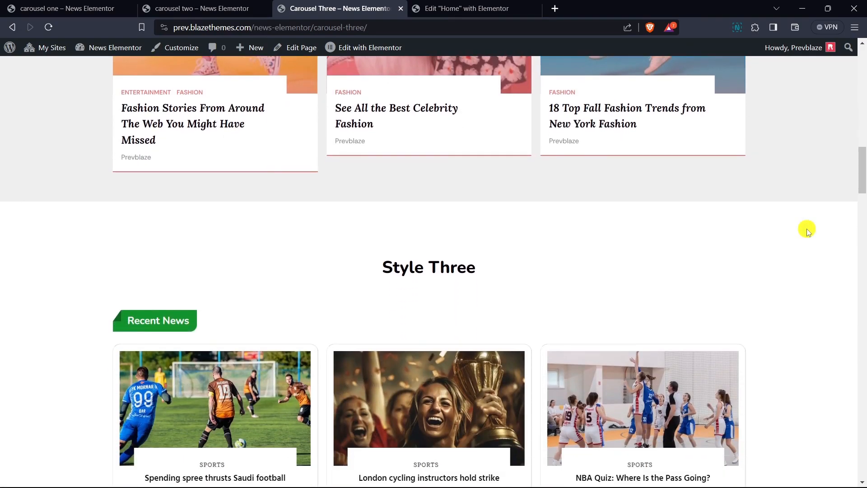
scroll(818, 233, down, 2)
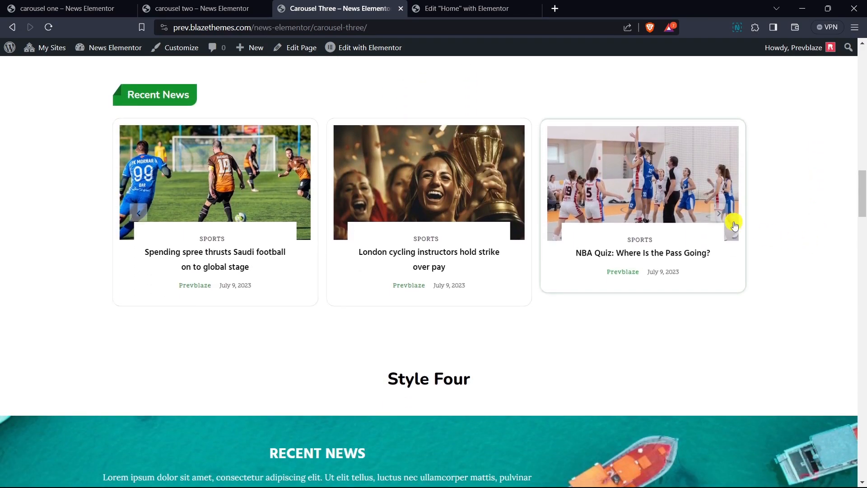
click(720, 214)
- Advance the Recent News carousel under Style Four by three slides to preview its posts
scroll(795, 199, down, 7)
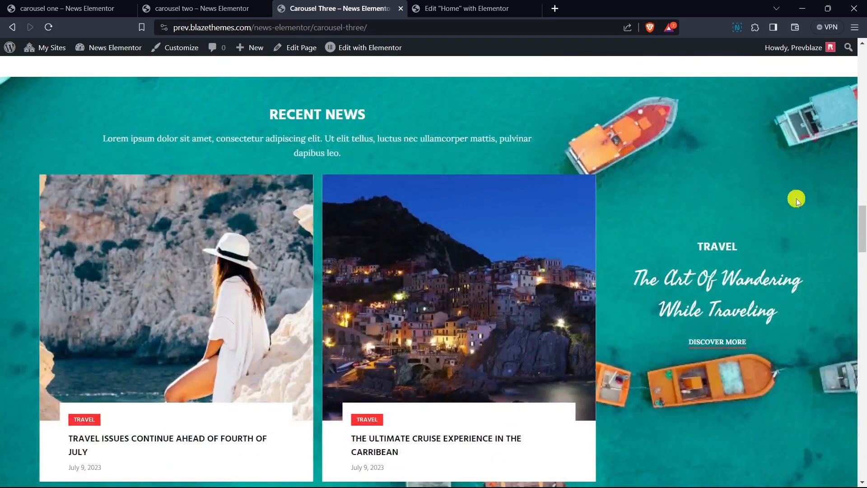
scroll(795, 199, down, 1)
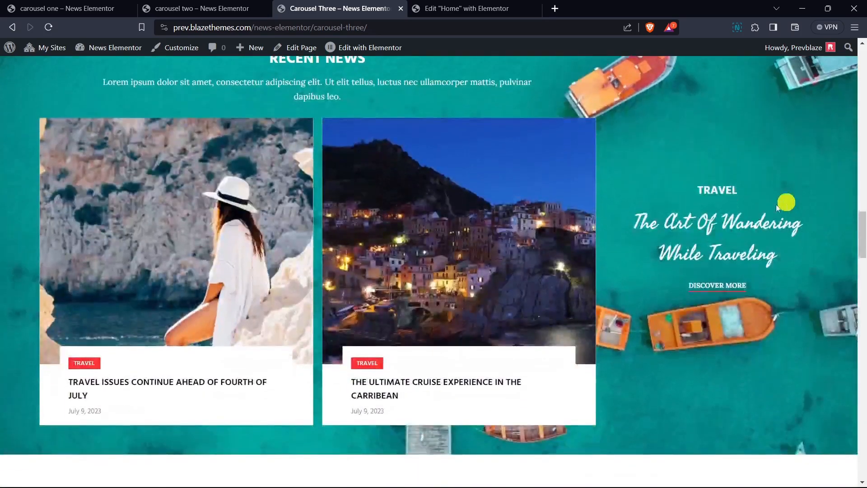
click(570, 273)
click(570, 273)
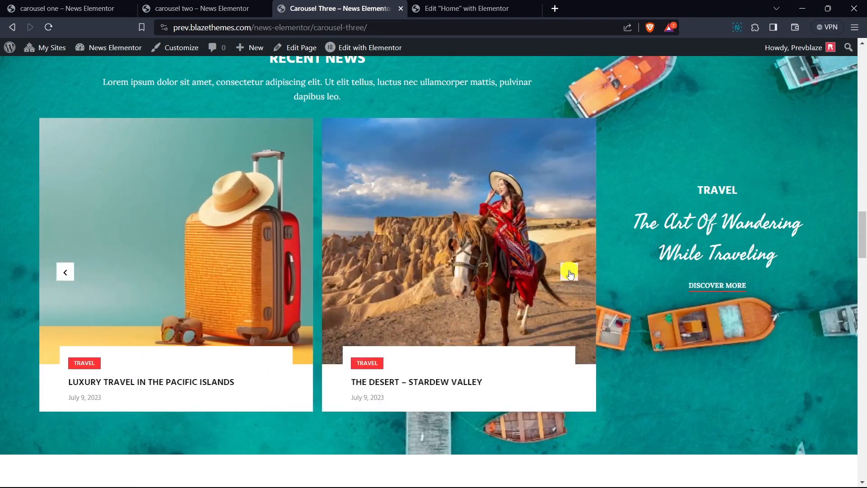
click(569, 273)
- Examine Styles Five through Ten on the Carousel Three demo page and advance the Style Ten carousel by two slides
scroll(757, 208, down, 7)
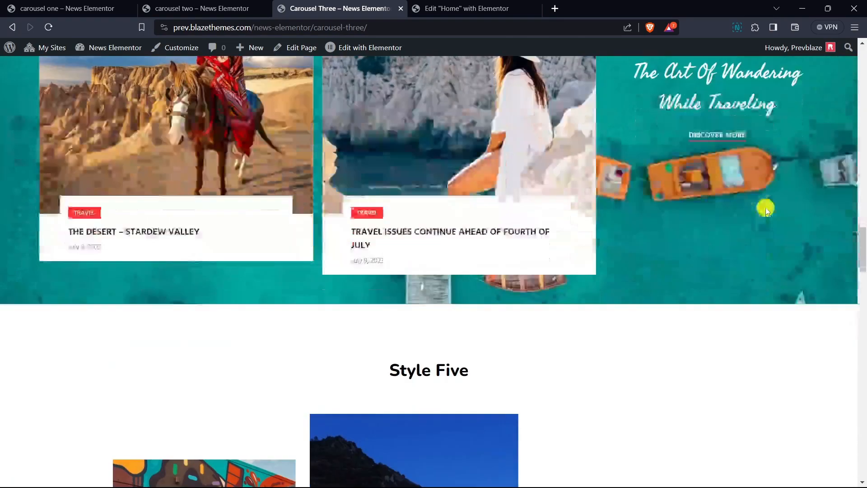
scroll(766, 211, down, 6)
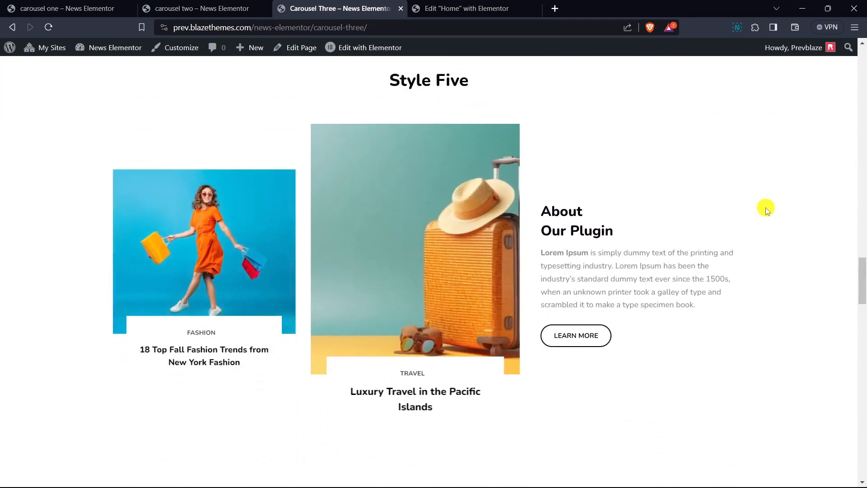
scroll(778, 212, down, 4)
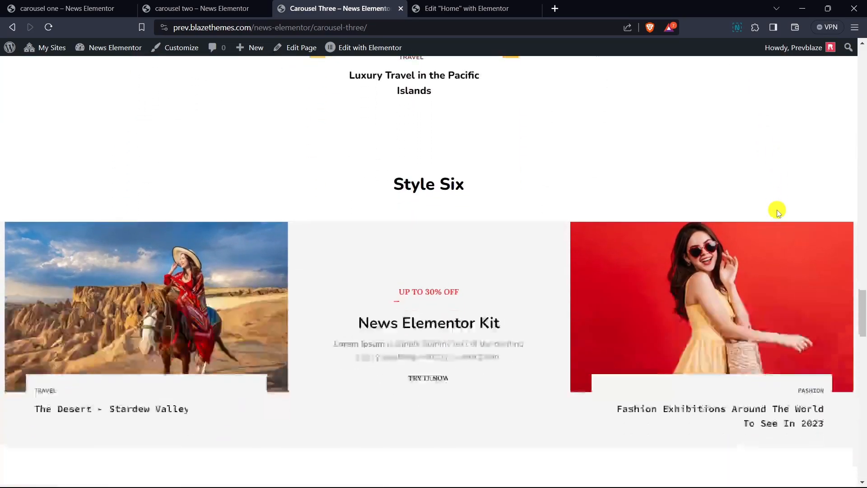
scroll(777, 212, down, 8)
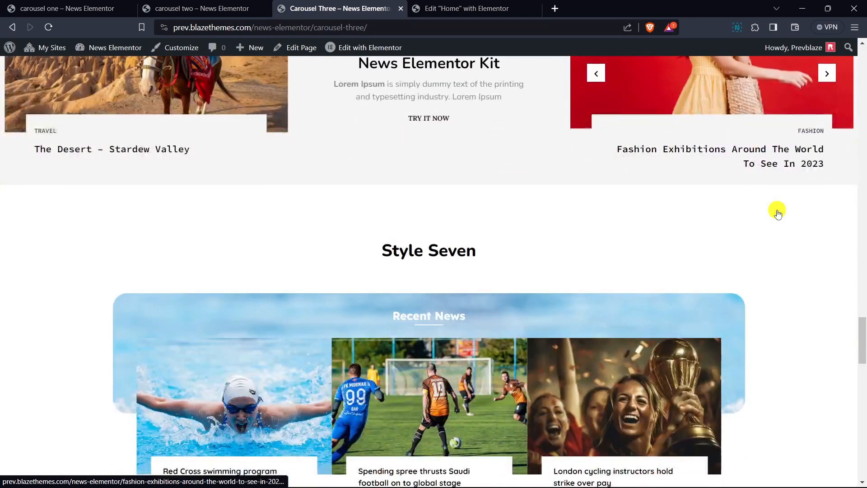
scroll(798, 218, down, 7)
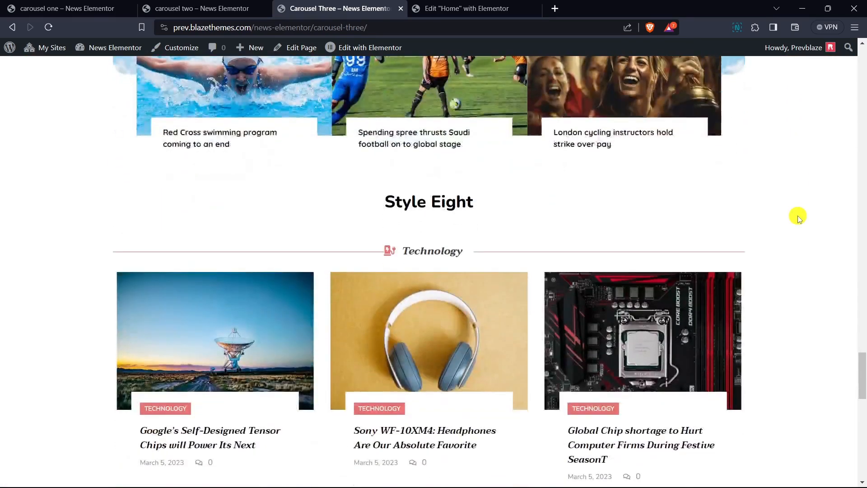
scroll(798, 217, down, 9)
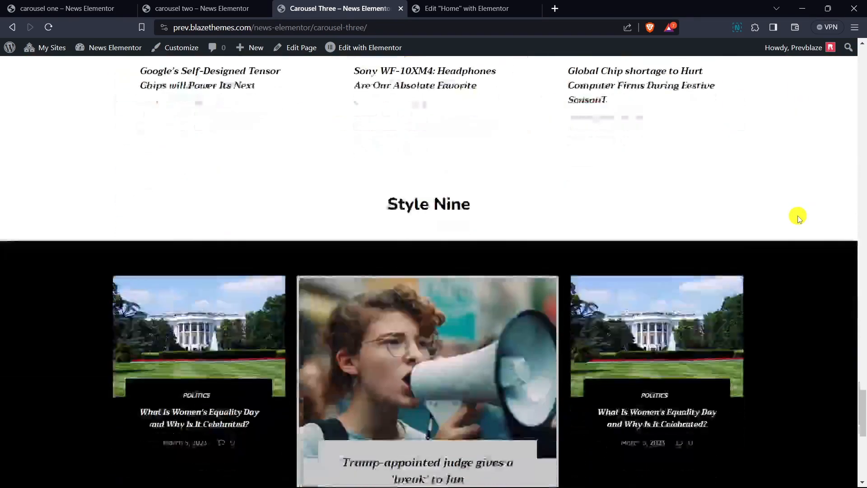
scroll(798, 217, down, 3)
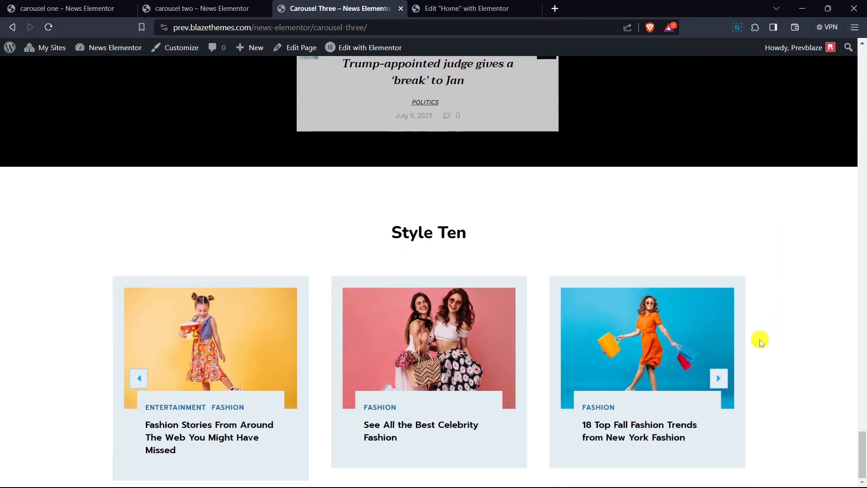
click(720, 378)
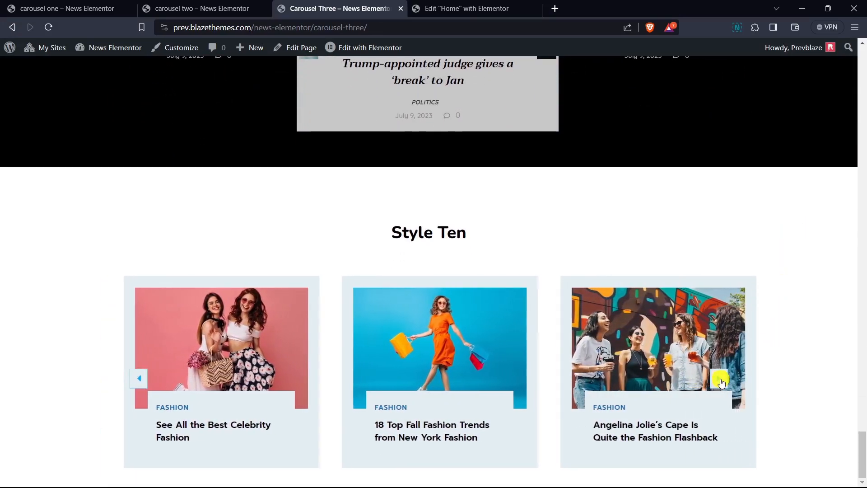
click(721, 378)
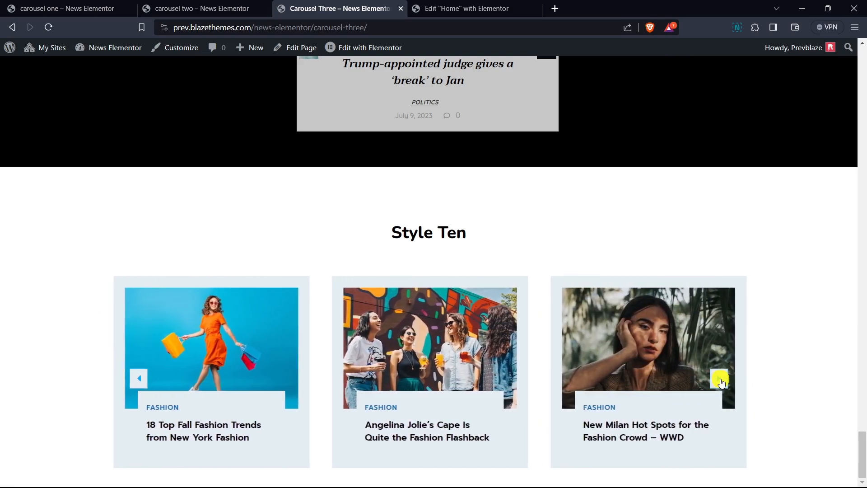
- Switch to the Home page in Elementor, search the widgets for "carousel", and add News Carousel 1 below the Load More section
click(432, 11)
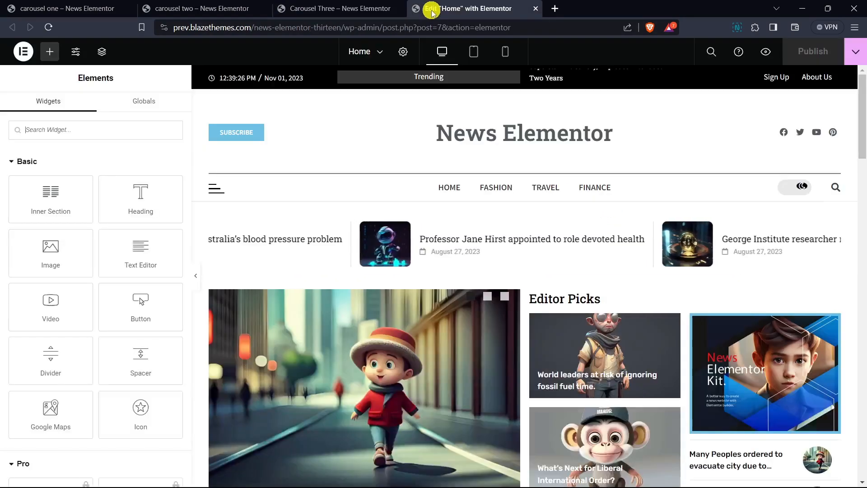
scroll(267, 144, down, 20)
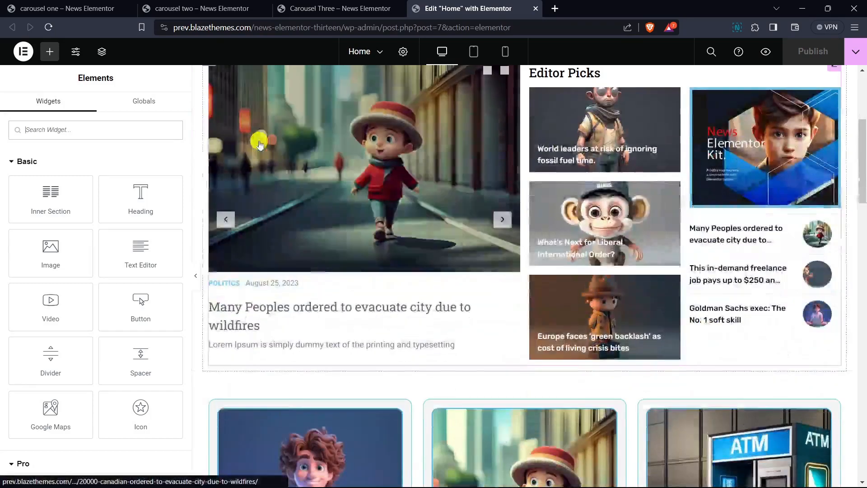
scroll(274, 145, down, 15)
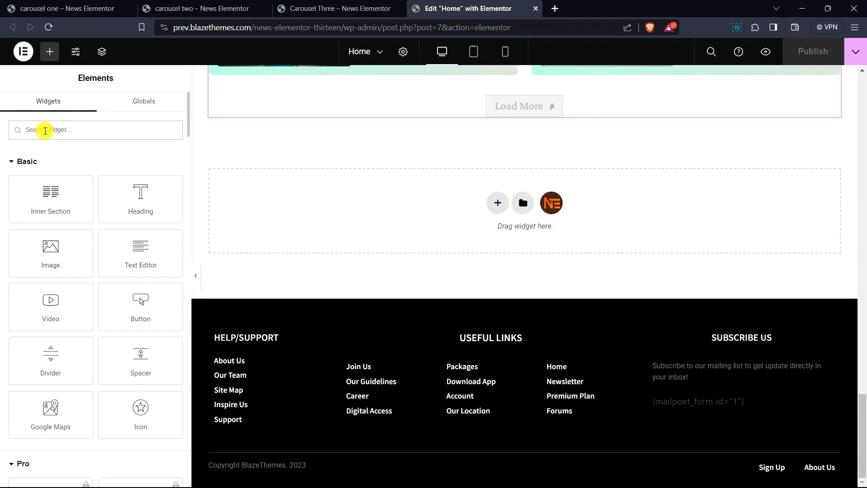
click(46, 130)
text(carousel)
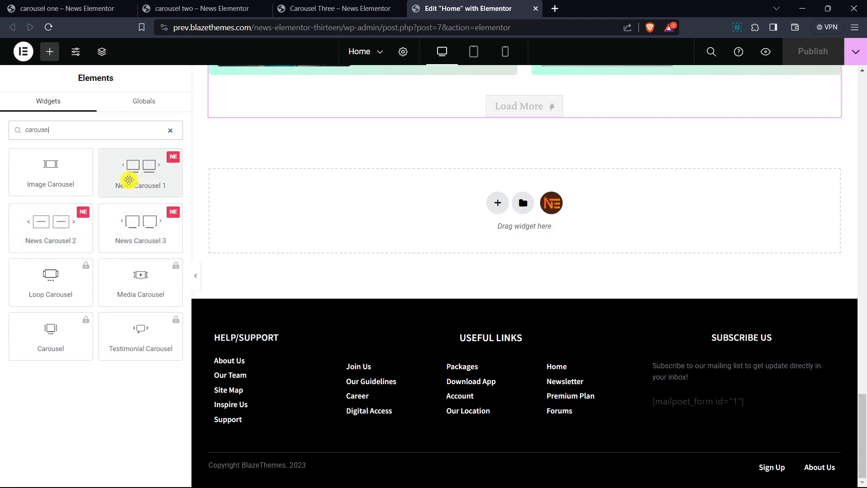
drag(180, 179, 253, 198)
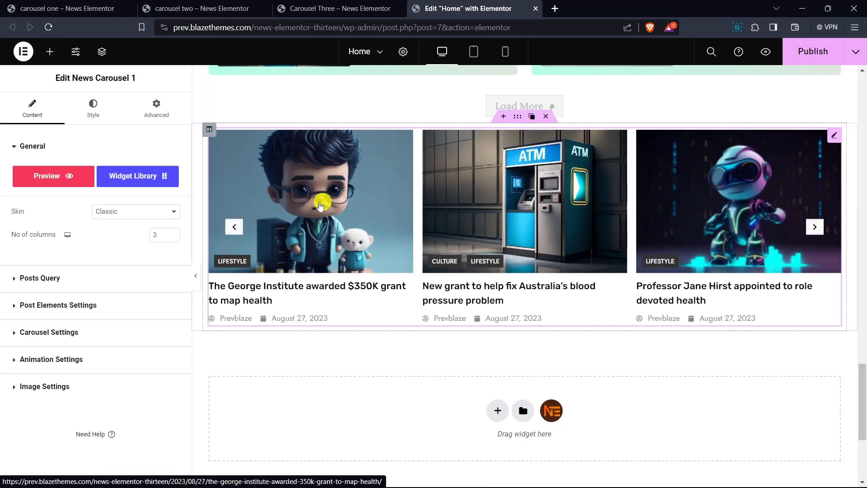
- Add the News Carousel 2 widget below News Carousel 1 and step its posts back by two slides
click(50, 51)
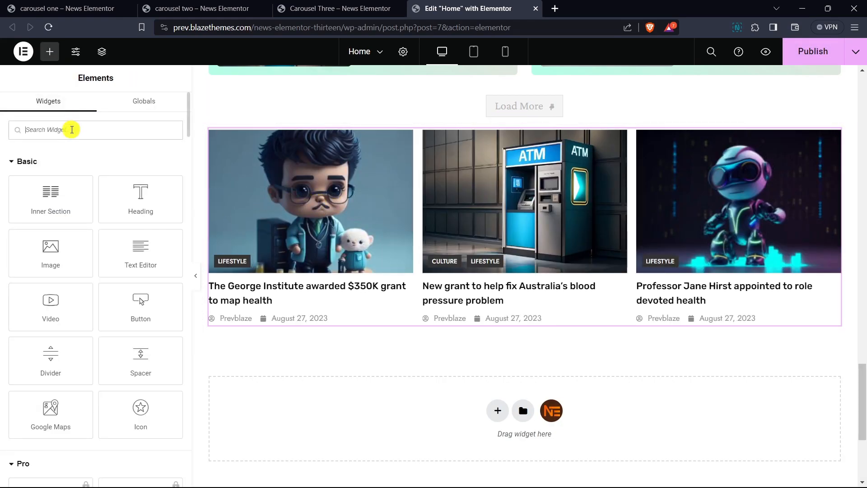
text(x)
key(BackSpace)
text(carousel)
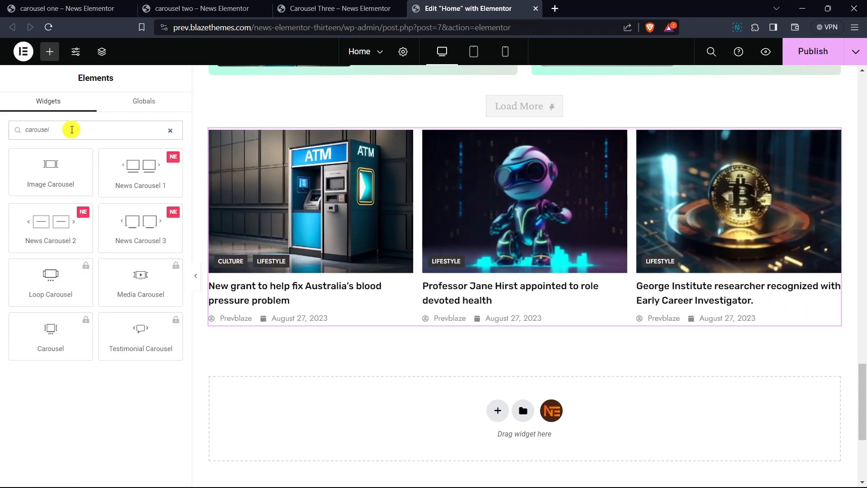
drag(74, 216, 273, 406)
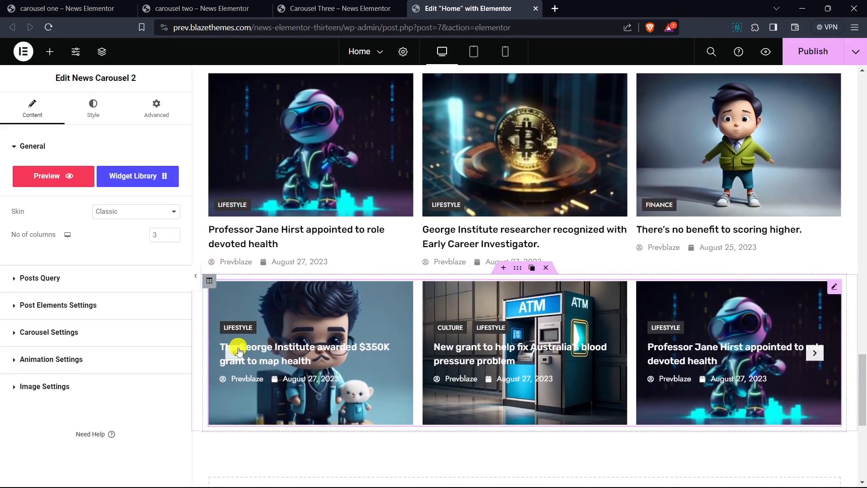
click(236, 355)
click(234, 353)
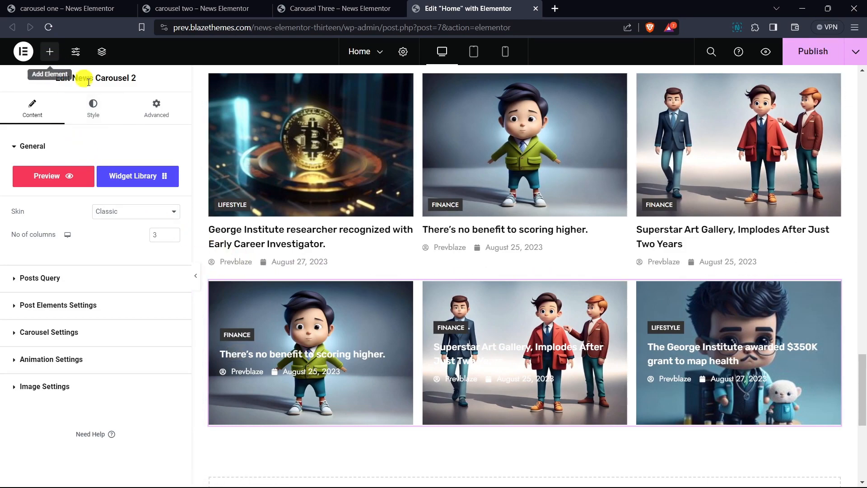
- Add the News Carousel 3 widget below News Carousel 2 and advance its posts by two slides
text(carousel)
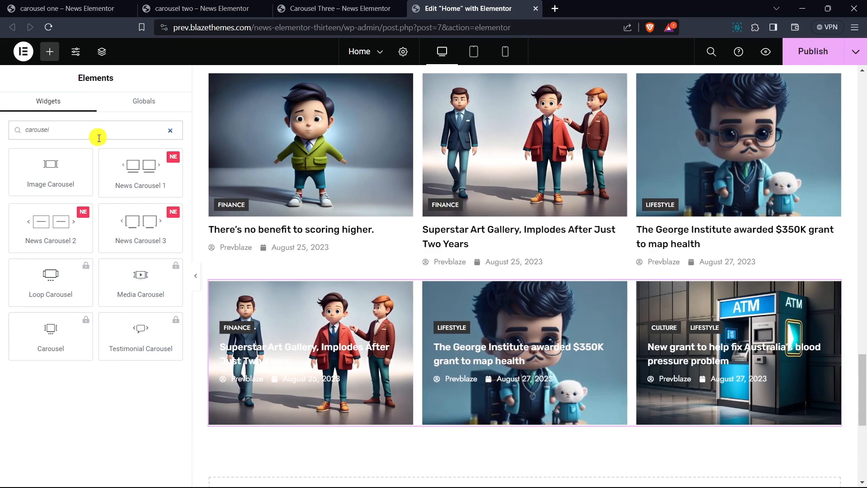
drag(186, 245, 267, 329)
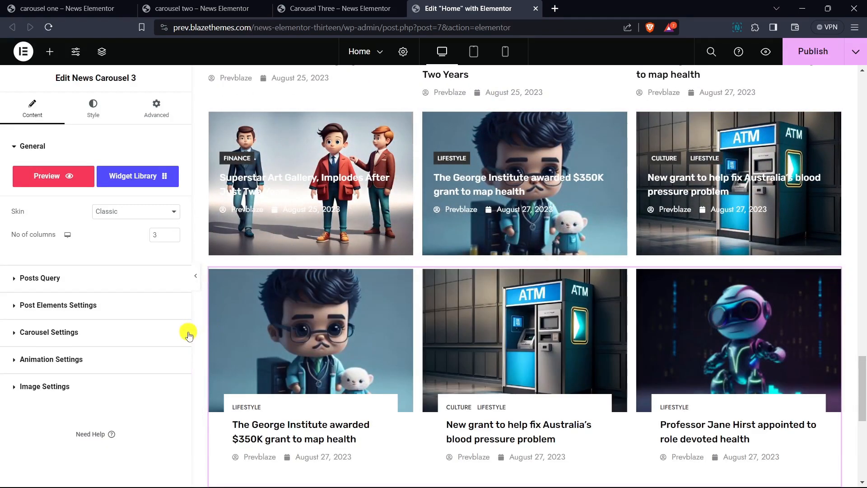
scroll(206, 338, down, 1)
click(815, 321)
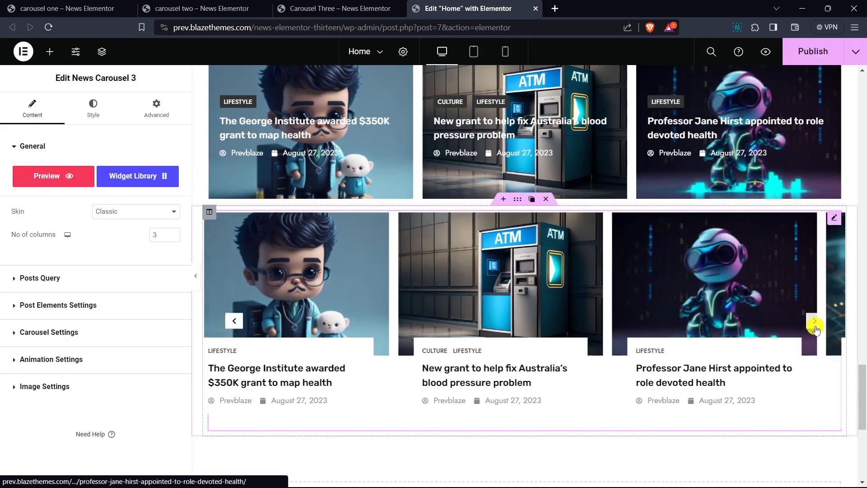
click(814, 321)
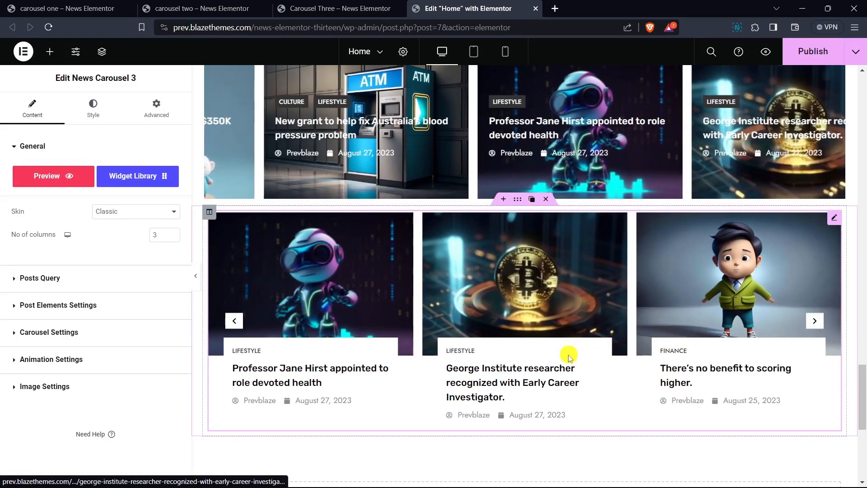
- Delete the News Carousel 2 and News Carousel 3 widgets, keeping only News Carousel 1 on the page
scroll(578, 359, up, 1)
scroll(578, 359, up, 3)
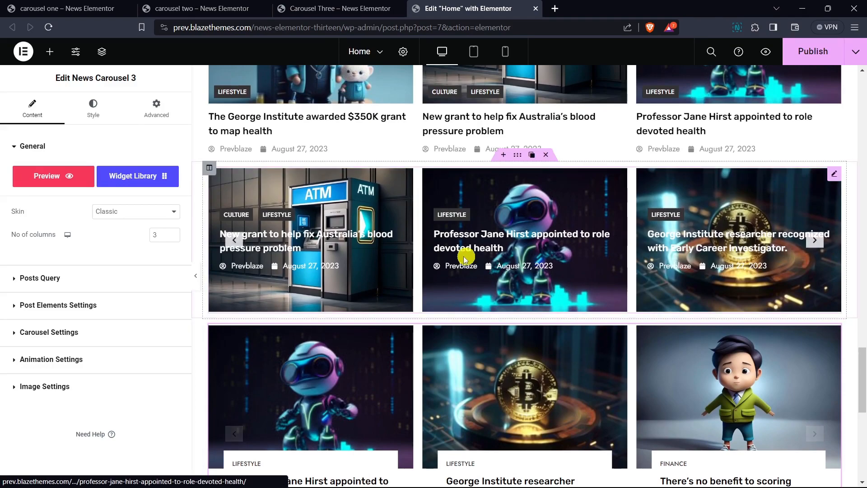
scroll(649, 289, up, 1)
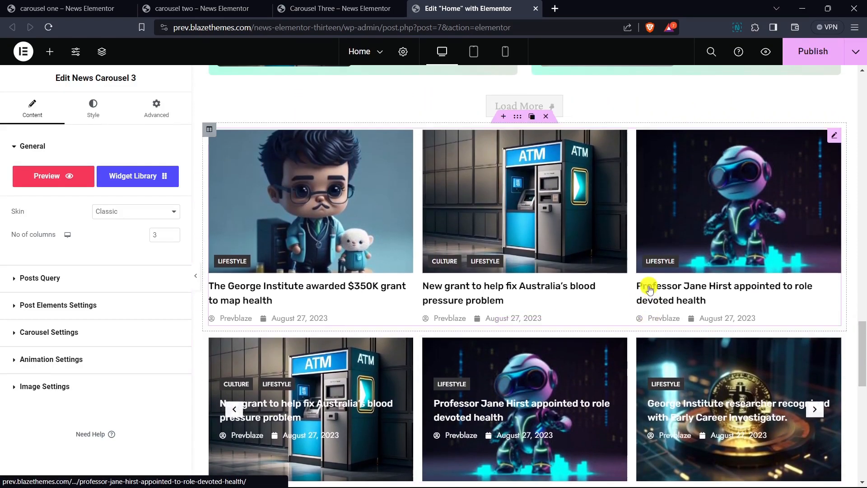
scroll(570, 266, down, 1)
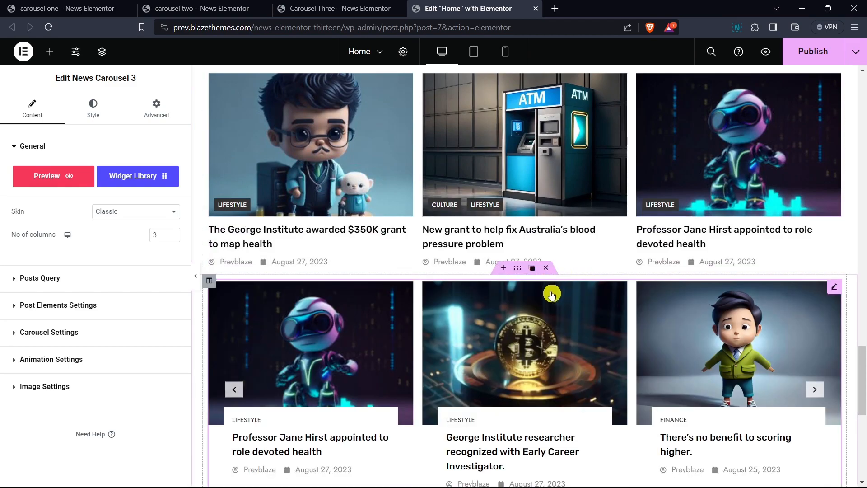
click(545, 267)
scroll(411, 331, up, 2)
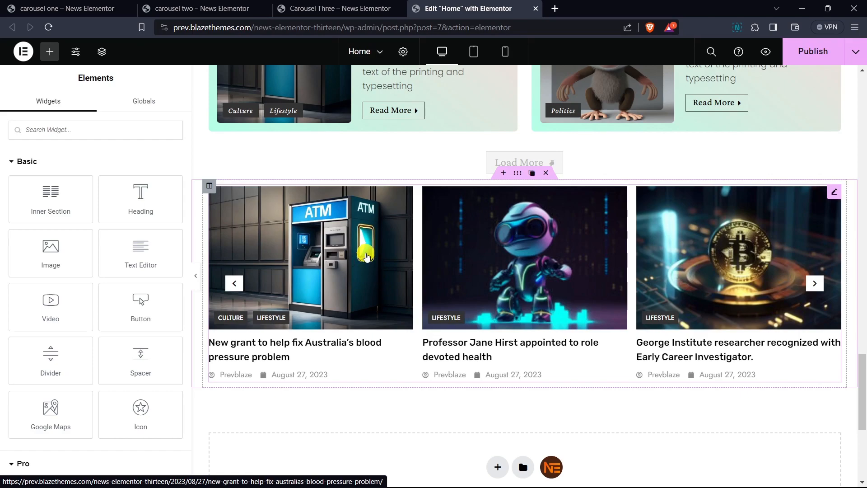
- Open the settings of the News Carousel 1 widget, check its skin options, and set its number of columns to 5
click(366, 256)
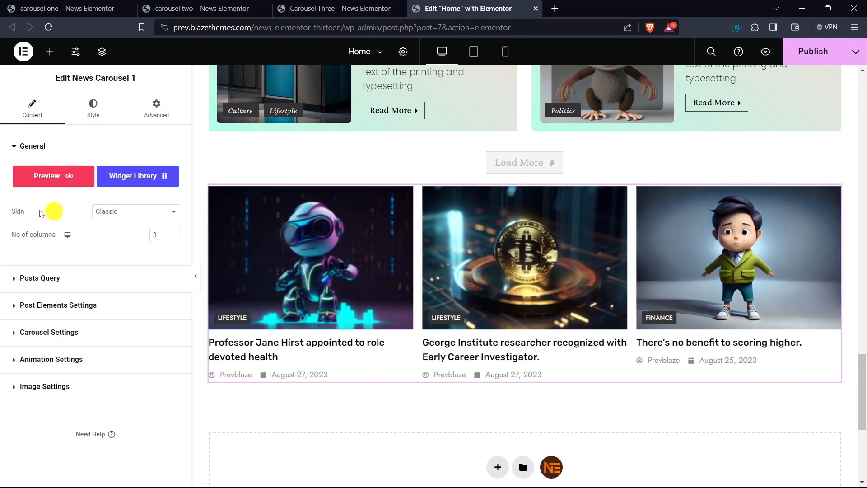
click(110, 212)
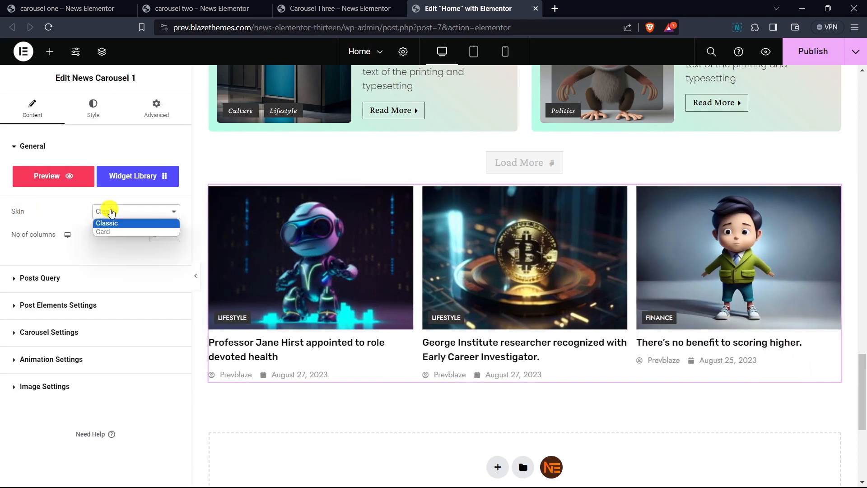
click(126, 253)
click(173, 232)
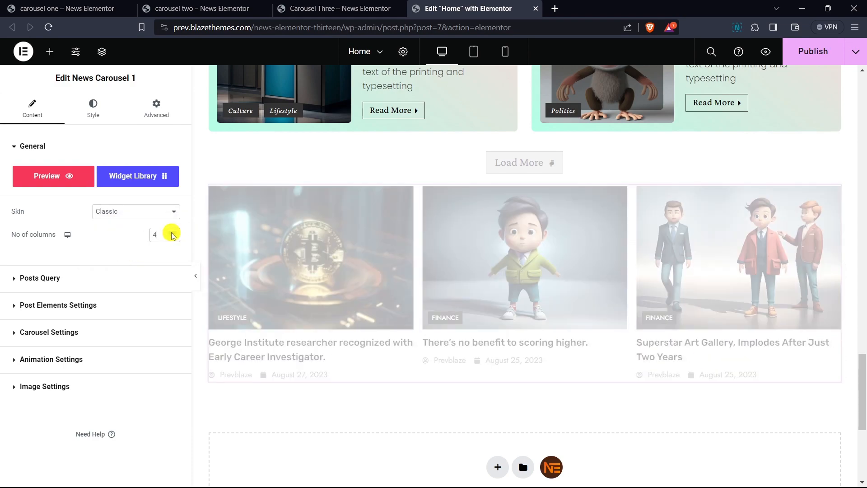
click(172, 233)
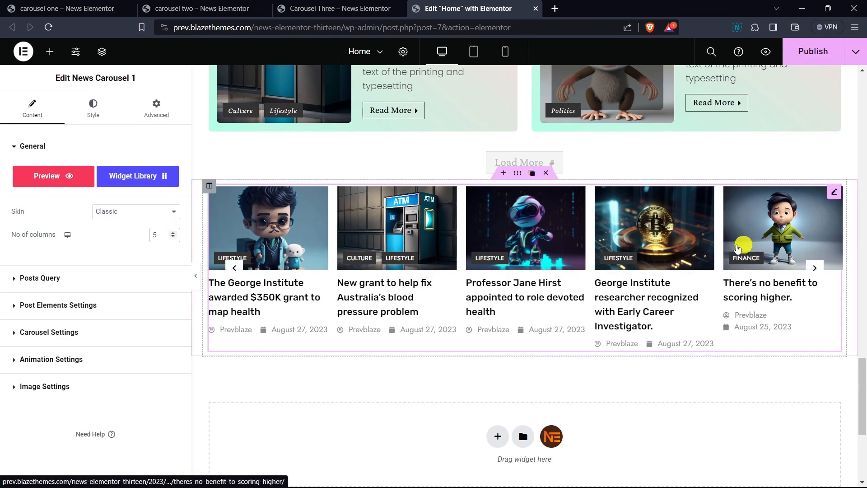
- Set the News Carousel 1 widget's number of columns back to 3
click(173, 237)
click(173, 237)
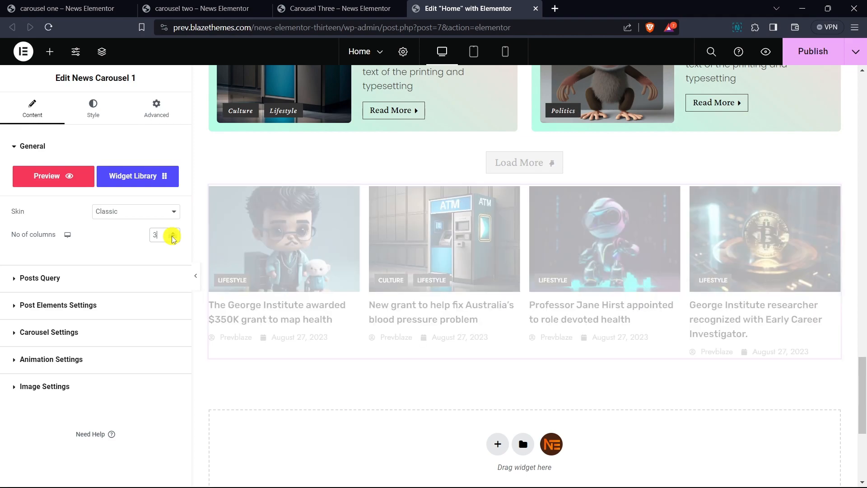
scroll(511, 256, down, 1)
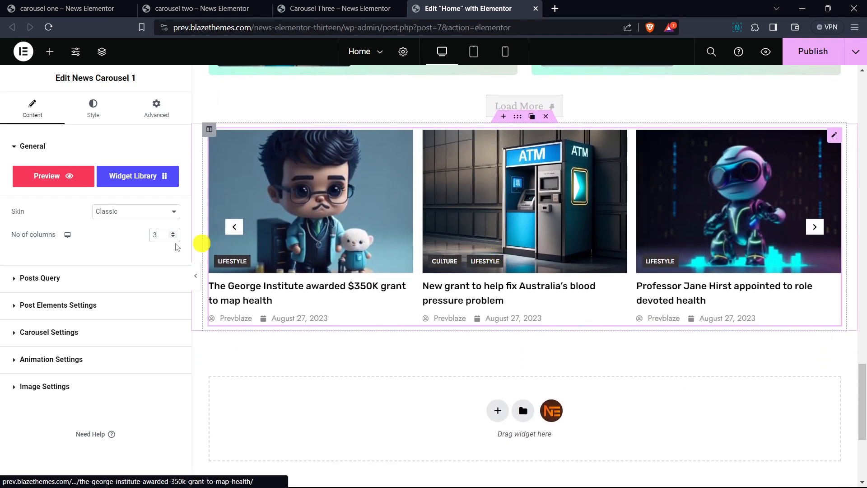
- Set the post order in the News Carousel 1 widget's posts query to Random
click(44, 277)
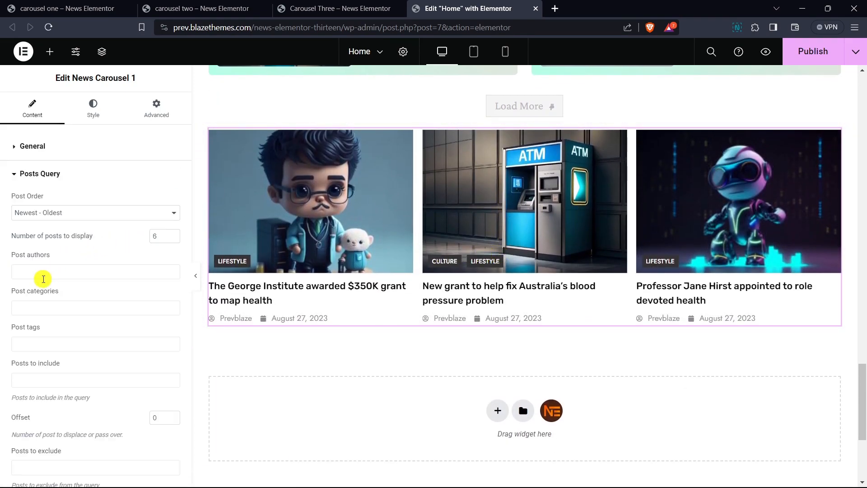
click(114, 219)
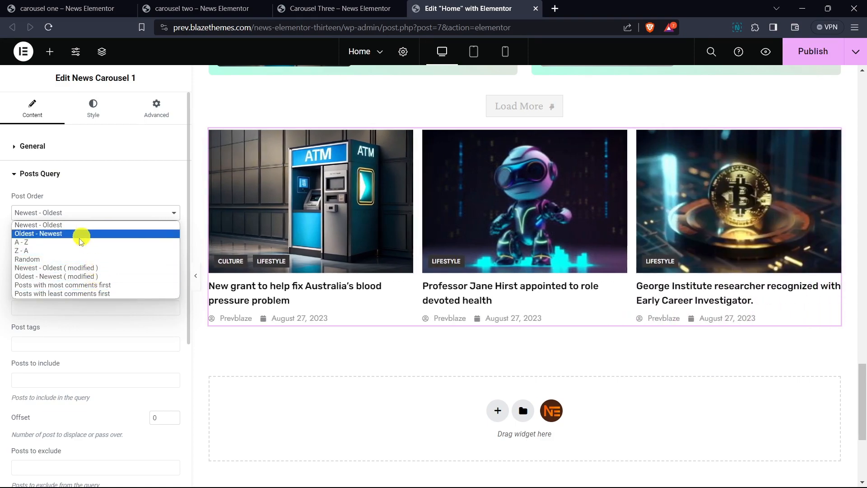
click(48, 260)
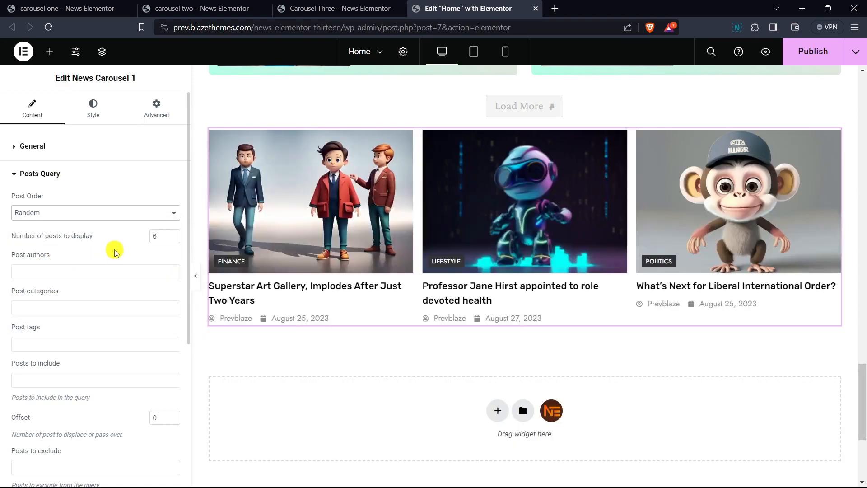
- Set the number of posts to display in the News Carousel 1 posts query to 5
scroll(113, 244, down, 1)
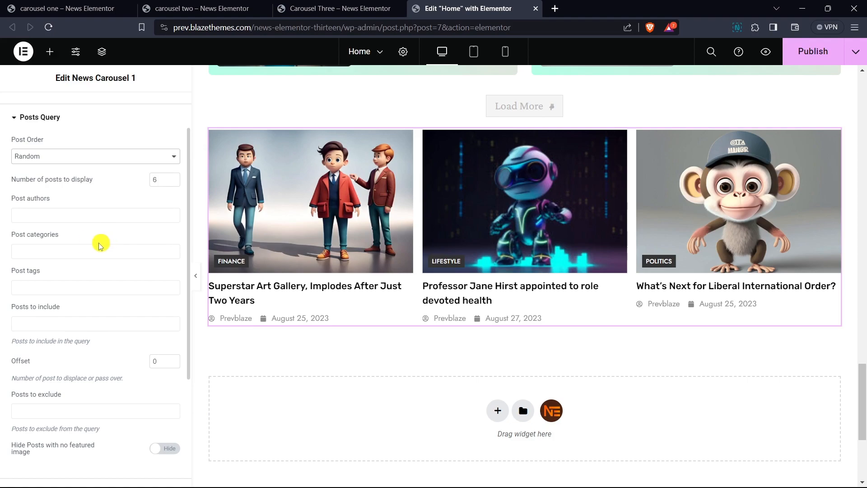
click(174, 182)
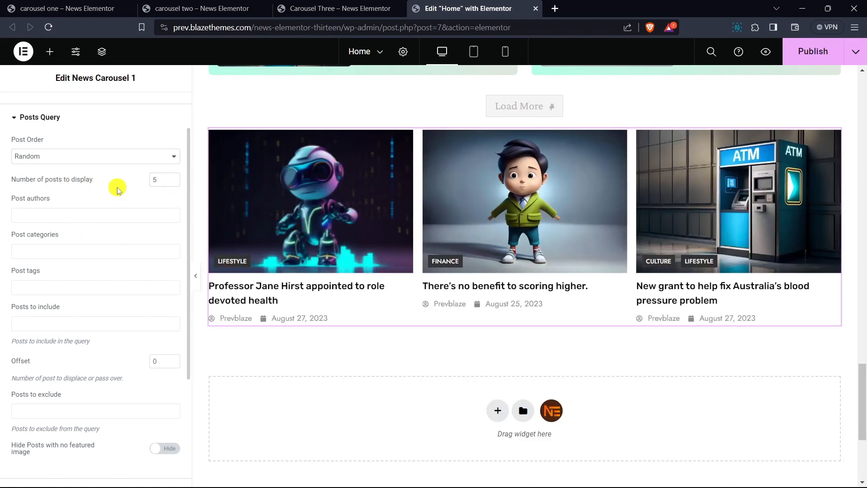
click(55, 217)
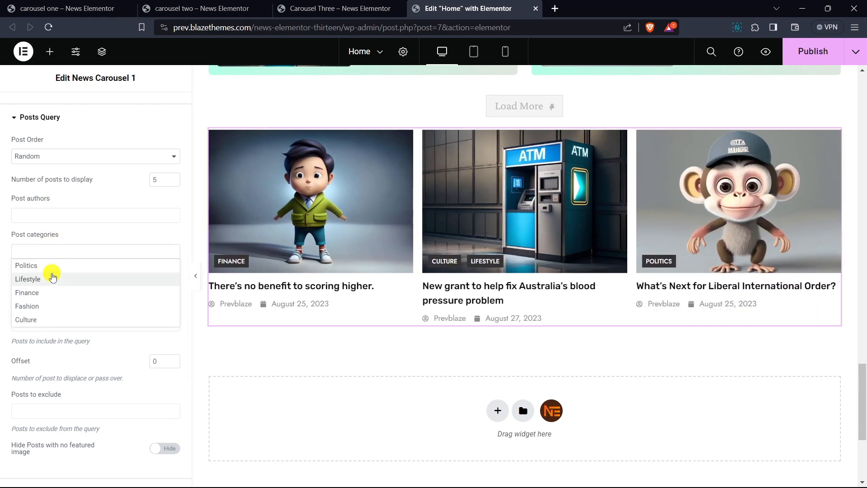
- Filter the carousel's posts query to the Lifestyle, Culture and Politics categories
click(53, 276)
click(79, 252)
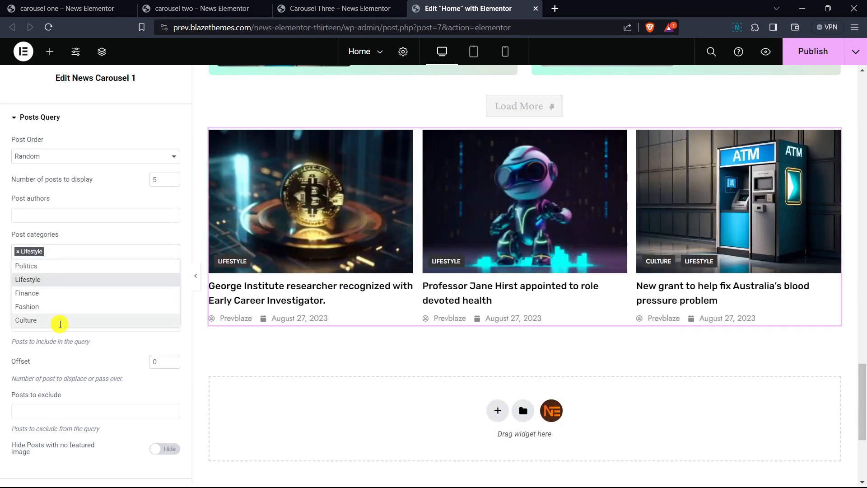
click(60, 320)
click(90, 258)
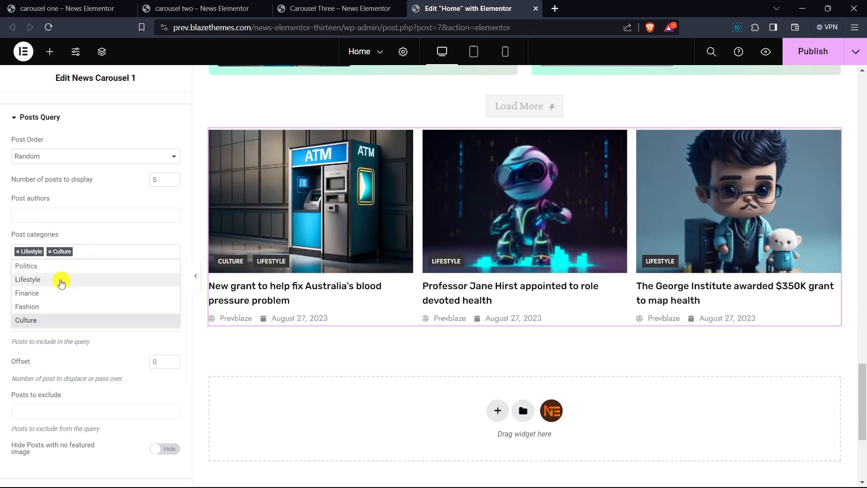
click(57, 279)
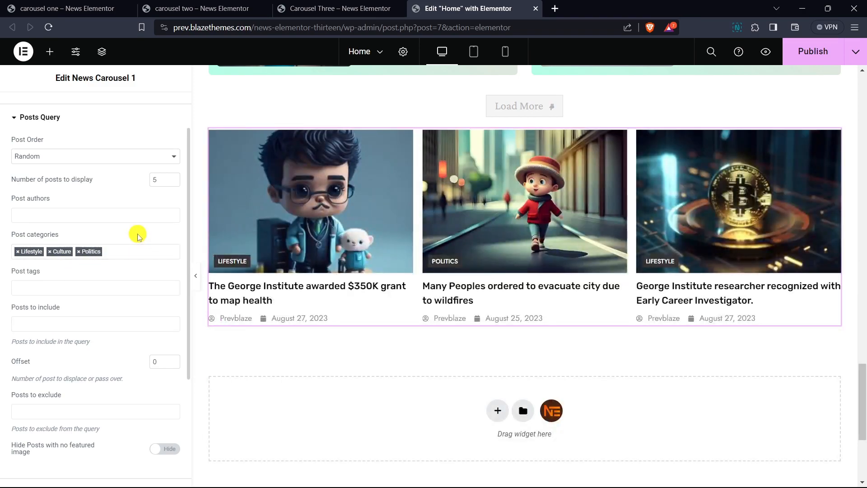
- Check the post tags choices and set the posts query offset to 1
scroll(136, 194, down, 1)
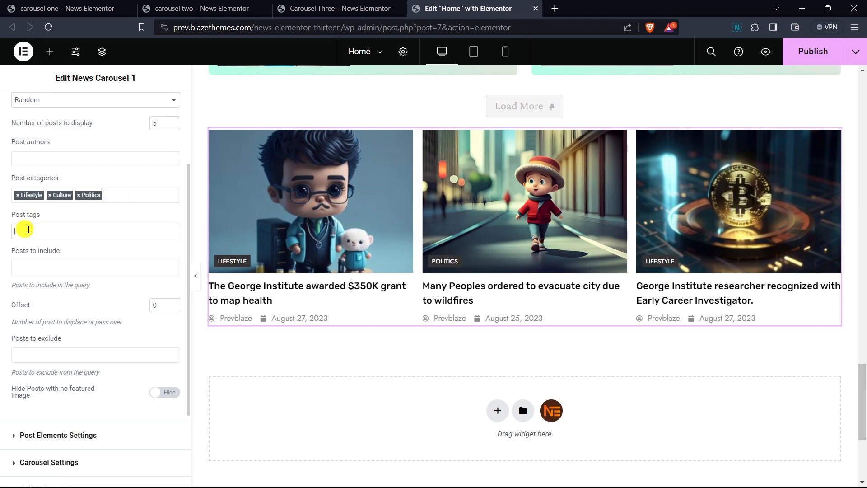
click(25, 229)
click(58, 231)
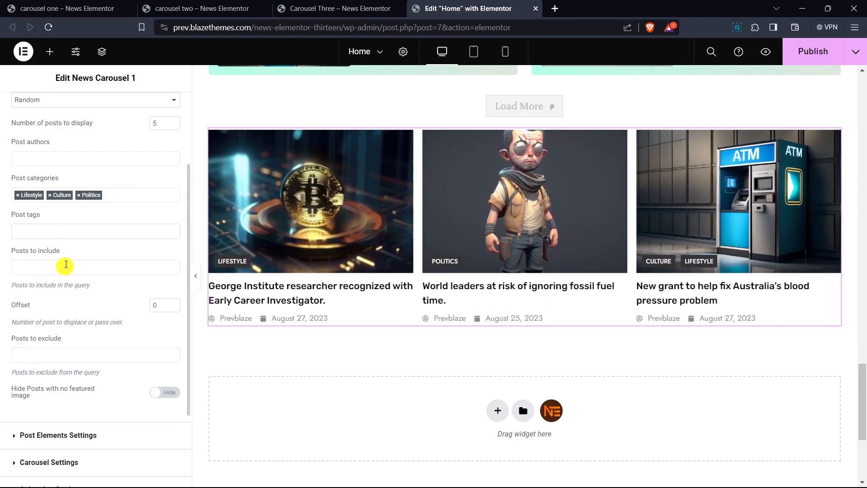
scroll(72, 249, down, 2)
click(28, 251)
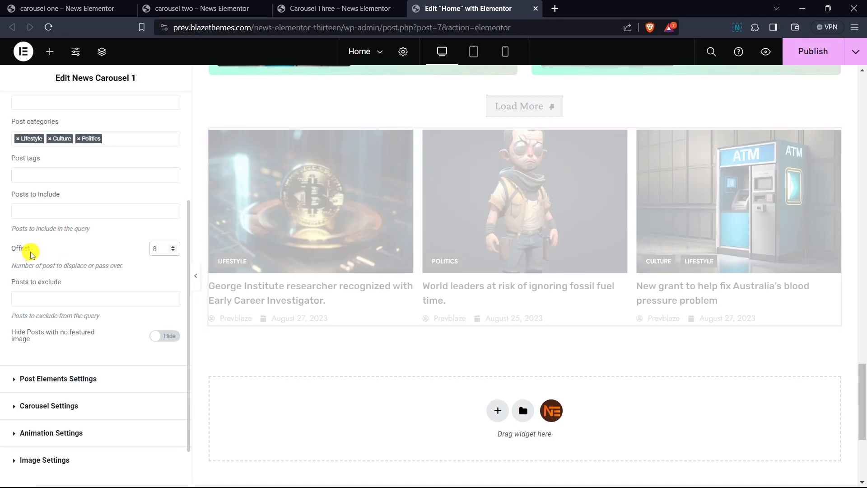
click(174, 250)
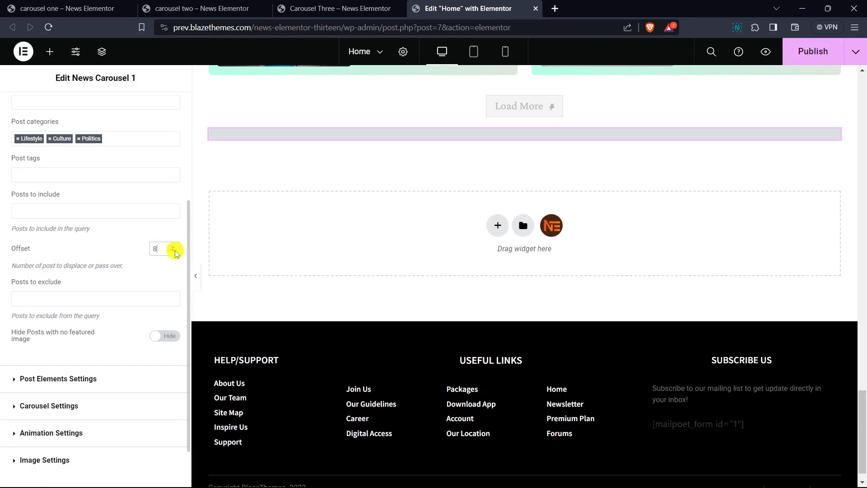
click(174, 250)
click(175, 250)
click(174, 250)
click(174, 251)
click(175, 251)
click(174, 251)
click(175, 252)
- Search the posts to exclude for "george ins" and exclude "The George Institute awarded $350K grant to map health"
scroll(131, 222, down, 2)
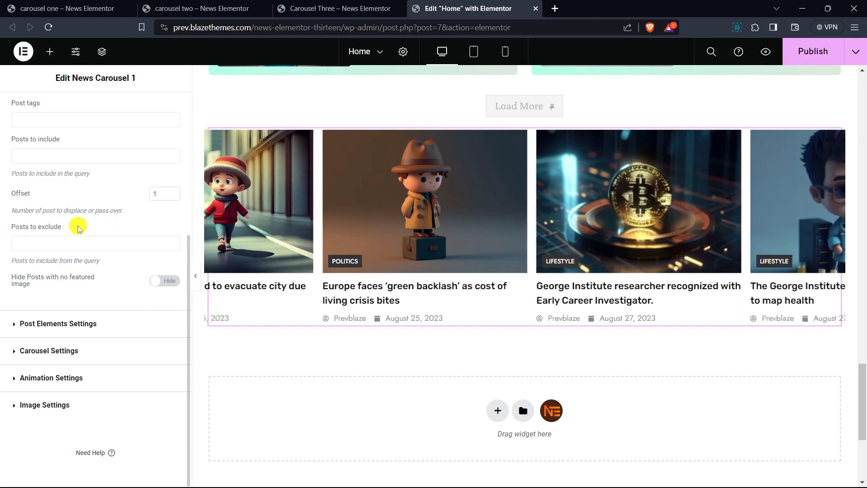
click(70, 244)
text(g)
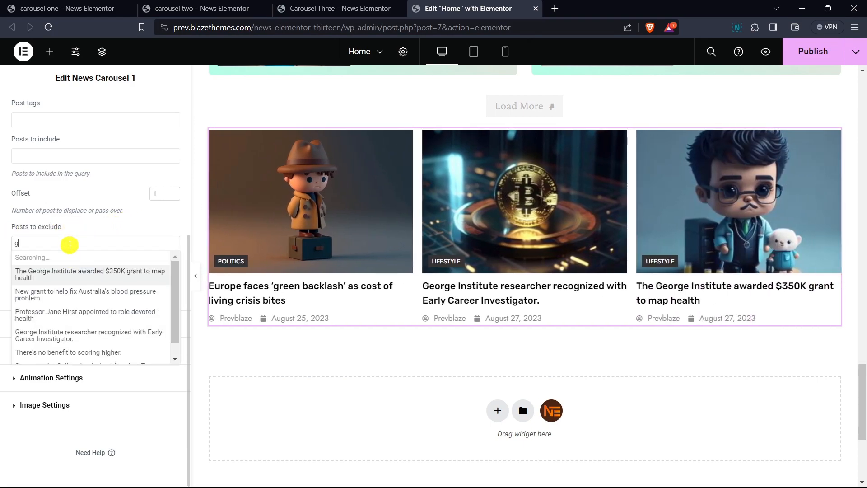
text(eorge ins)
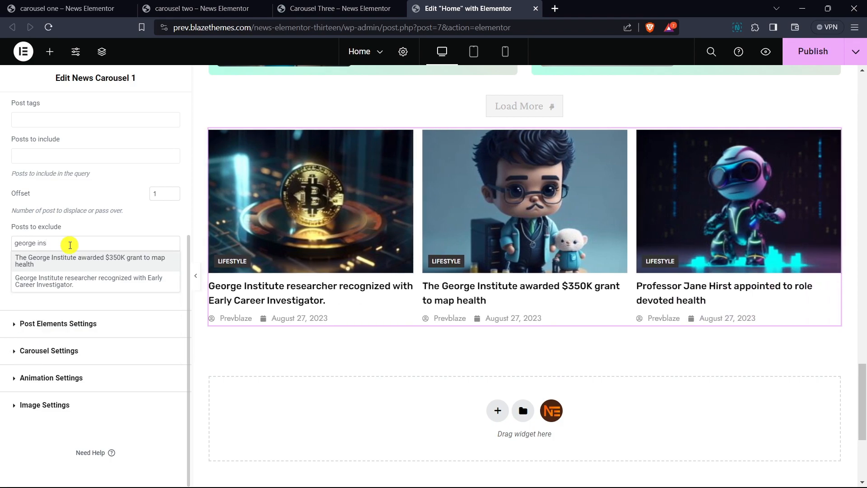
click(108, 268)
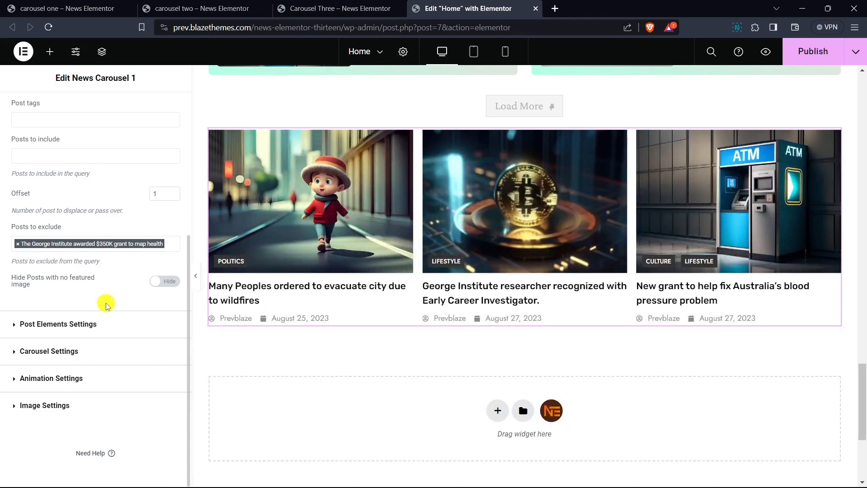
- Open the carousel's Post Elements Settings and remove the icon from the post date
scroll(106, 305, up, 5)
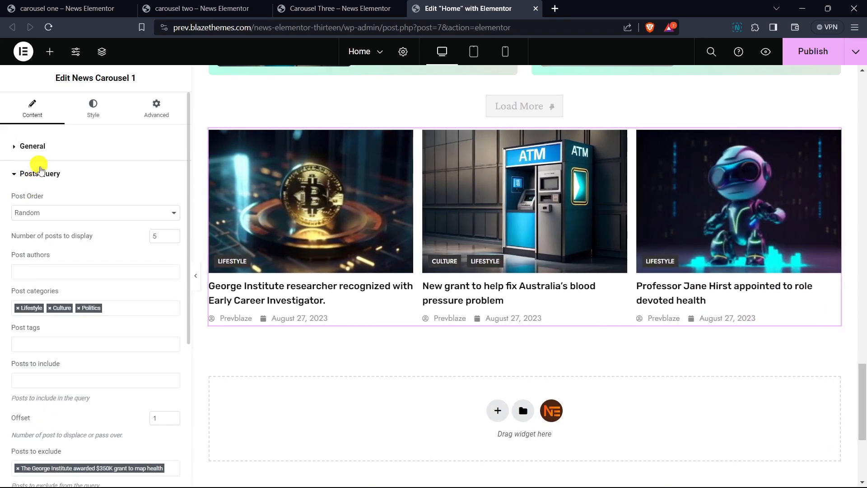
click(40, 174)
click(82, 205)
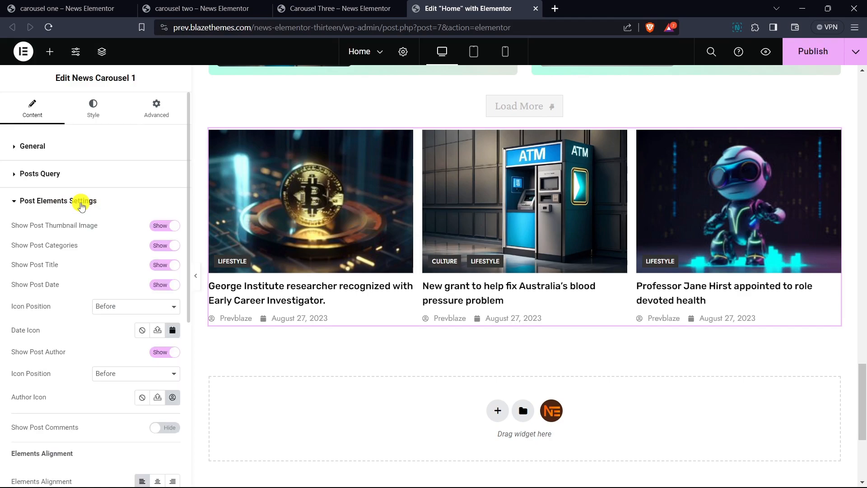
scroll(134, 212, down, 2)
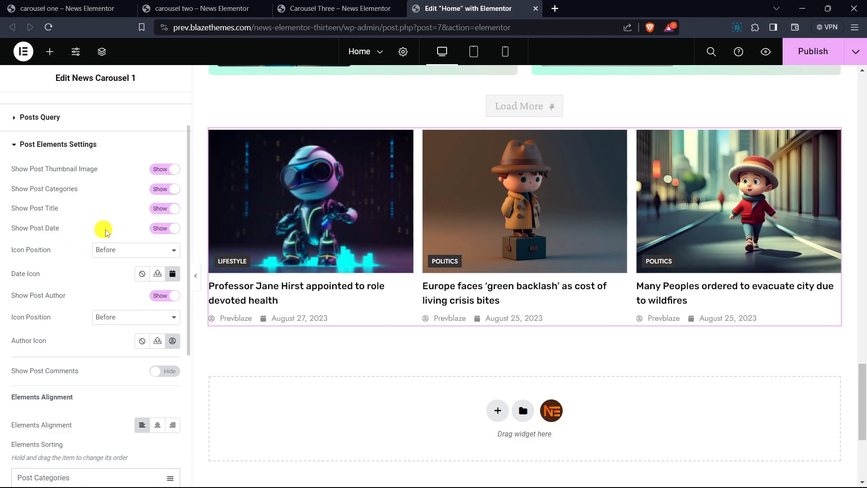
scroll(100, 224, down, 2)
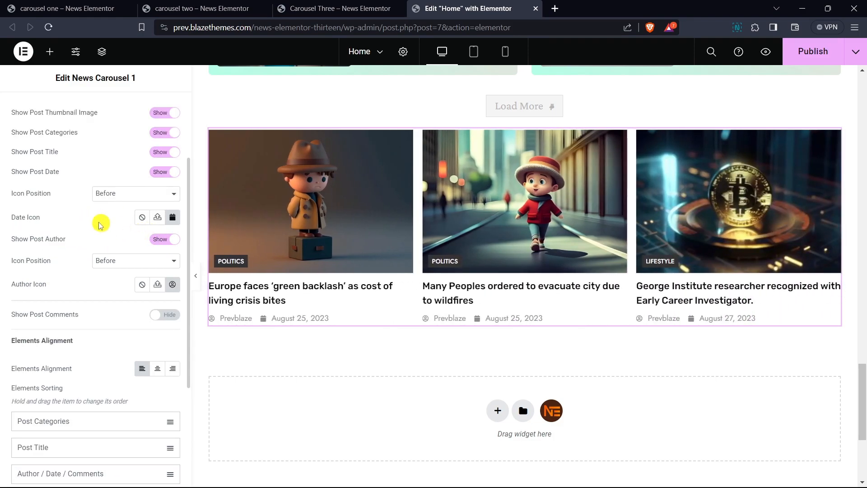
click(142, 217)
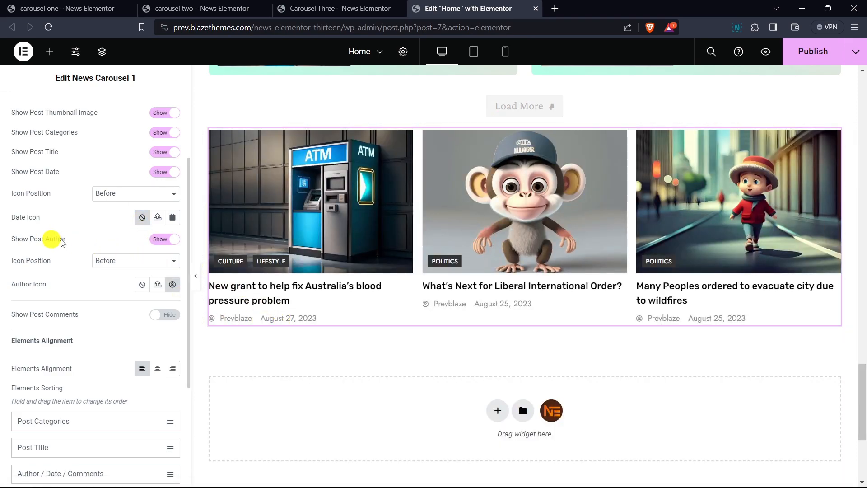
- Hide the post author and show the post comments in the carousel
click(154, 242)
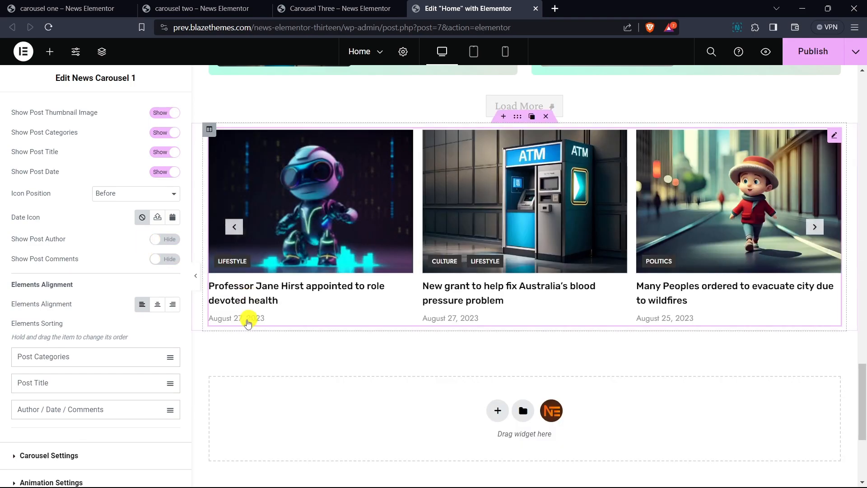
scroll(119, 198, down, 1)
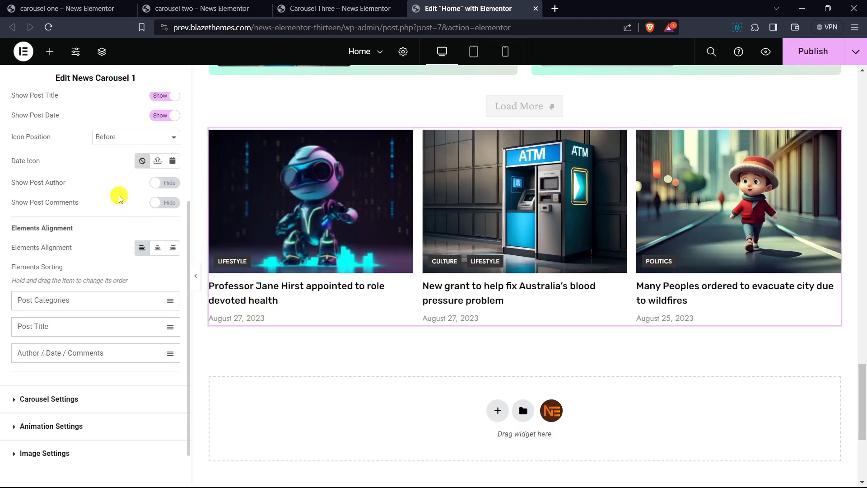
click(163, 204)
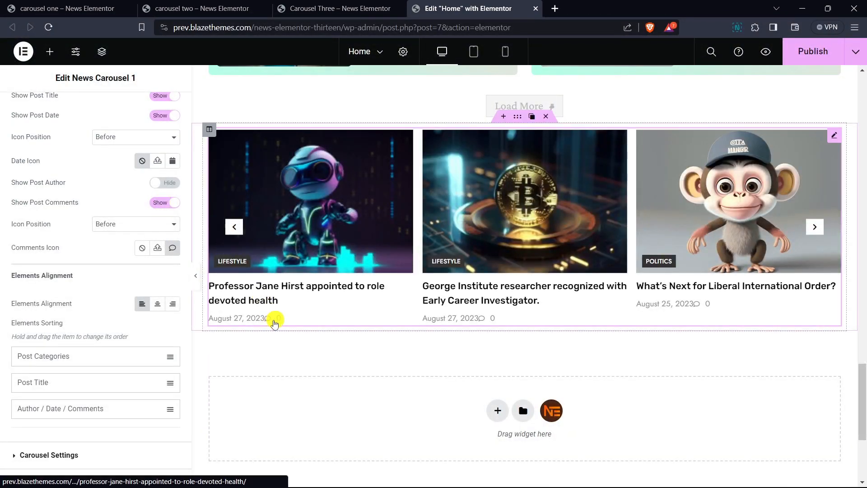
- Try the center and right elements alignments on the carousel posts, and return the alignment to left
scroll(86, 230, down, 1)
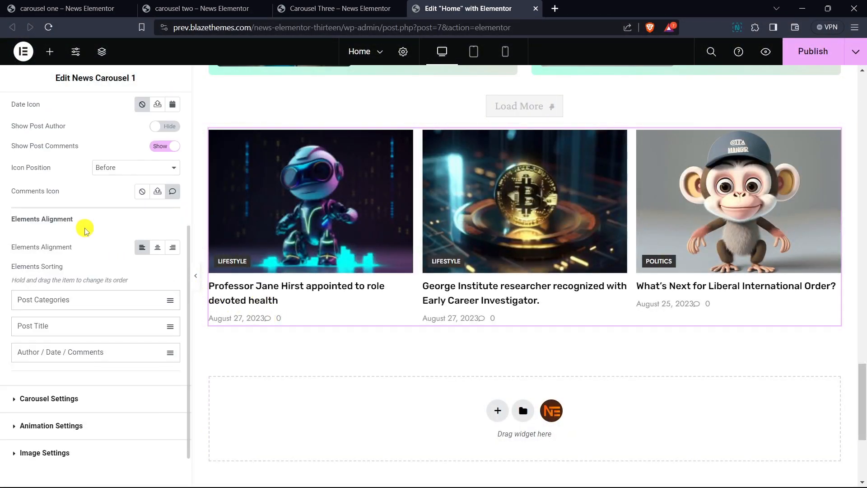
click(157, 247)
click(174, 249)
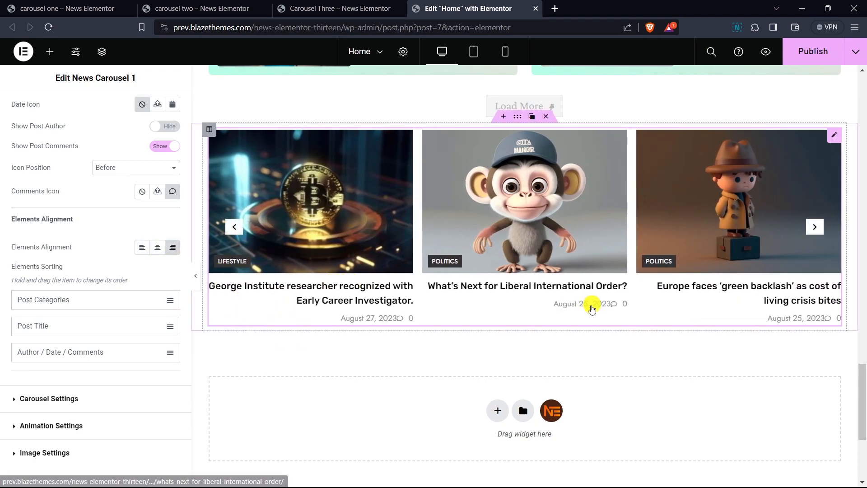
click(140, 247)
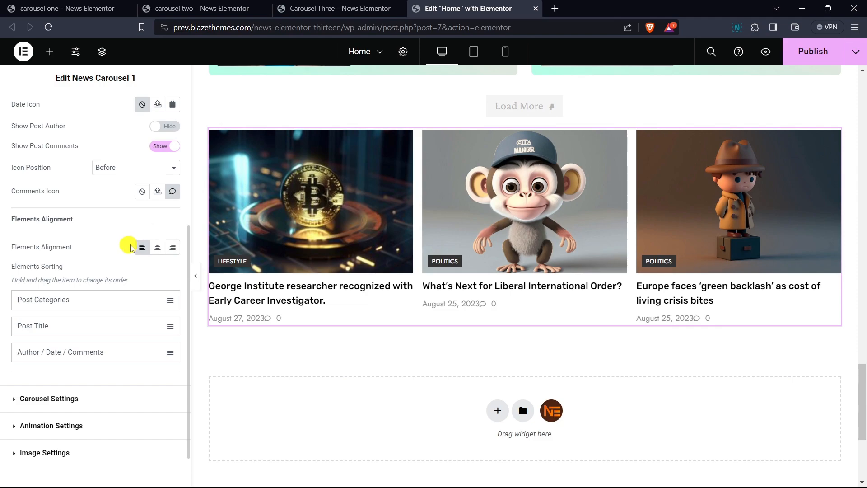
- Try swapping Post Categories with Post Title in the elements sorting, and move Author / Date / Comments above Post Title
drag(79, 304, 83, 335)
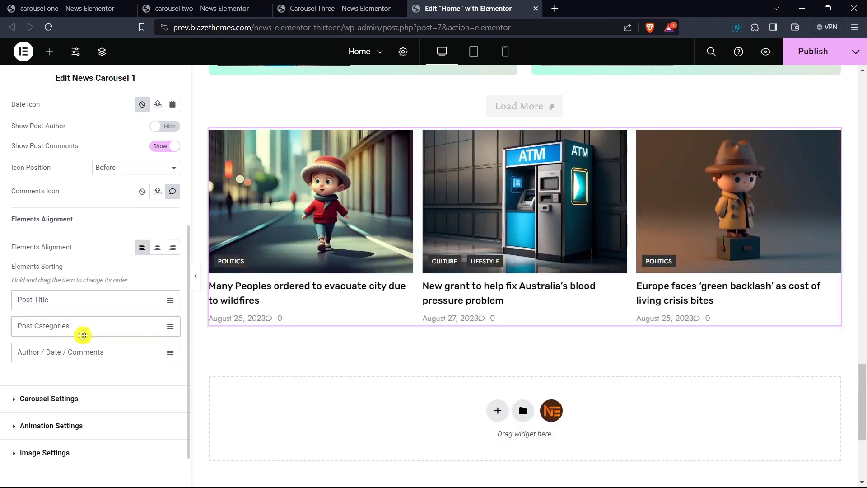
drag(81, 329, 73, 299)
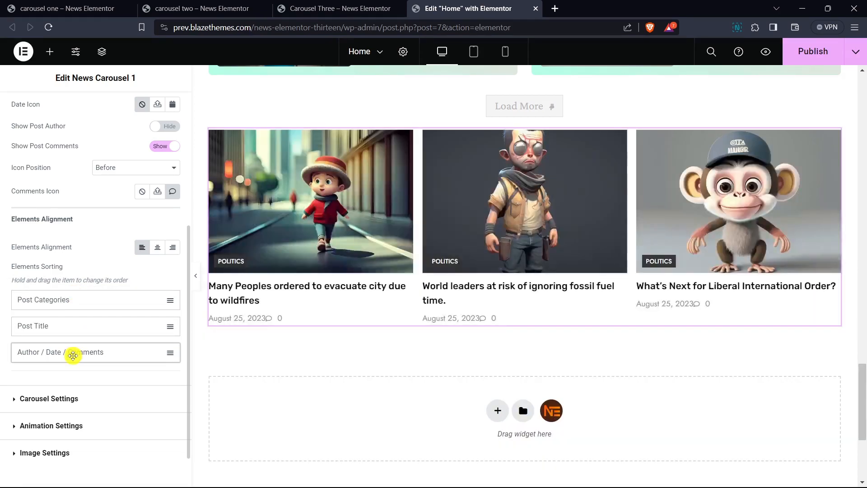
drag(73, 355, 72, 316)
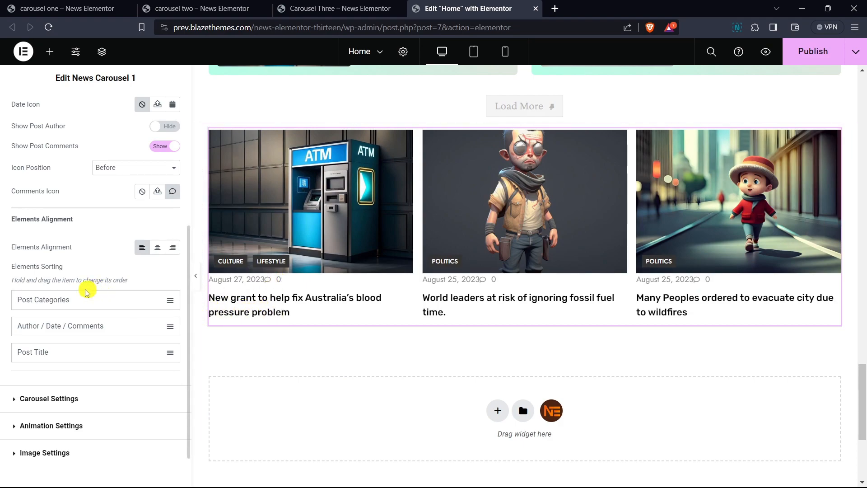
- Open the Carousel Settings of the widget and turn off the carousel's auto slide
scroll(52, 182, up, 3)
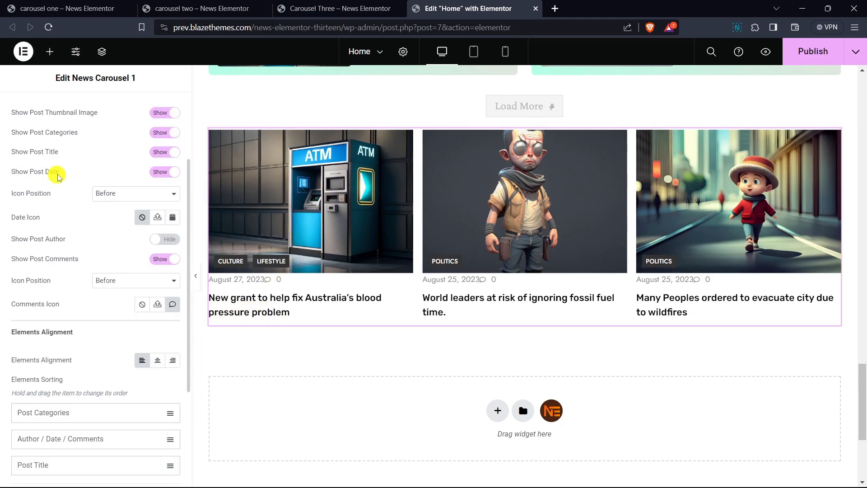
scroll(55, 174, up, 3)
click(53, 207)
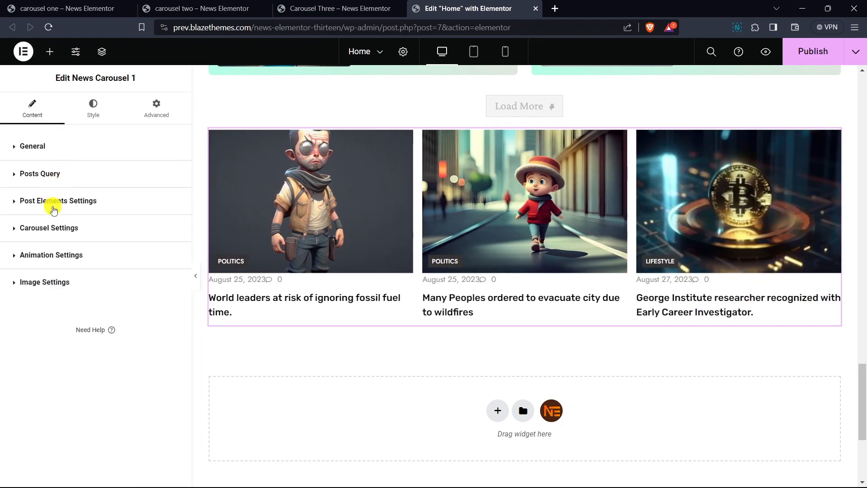
click(71, 234)
scroll(113, 208, down, 2)
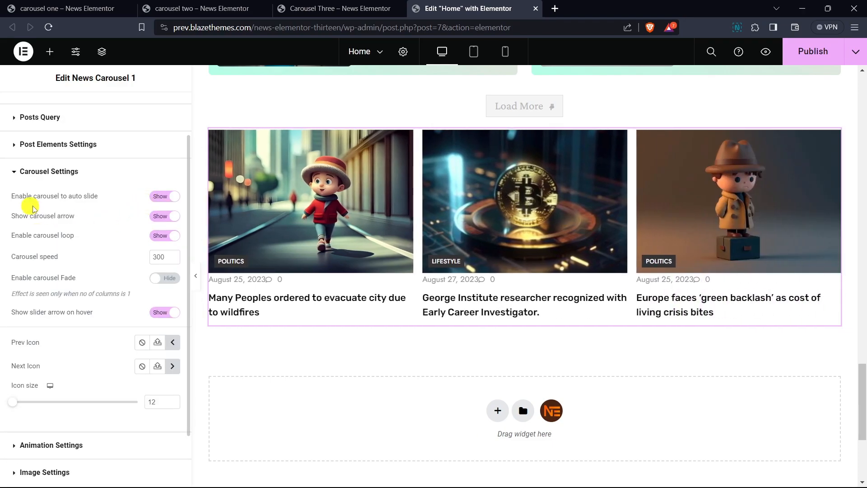
click(162, 197)
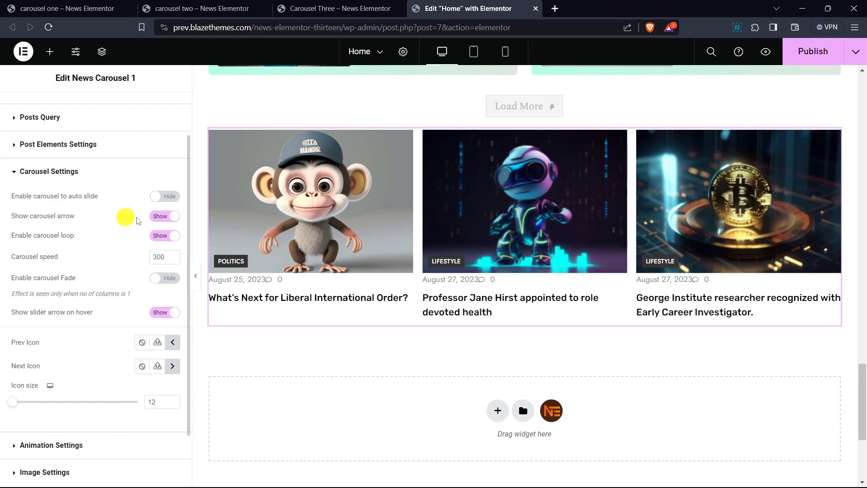
- Hide the carousel arrows, show them again, and test the previous arrow on the carousel
click(176, 216)
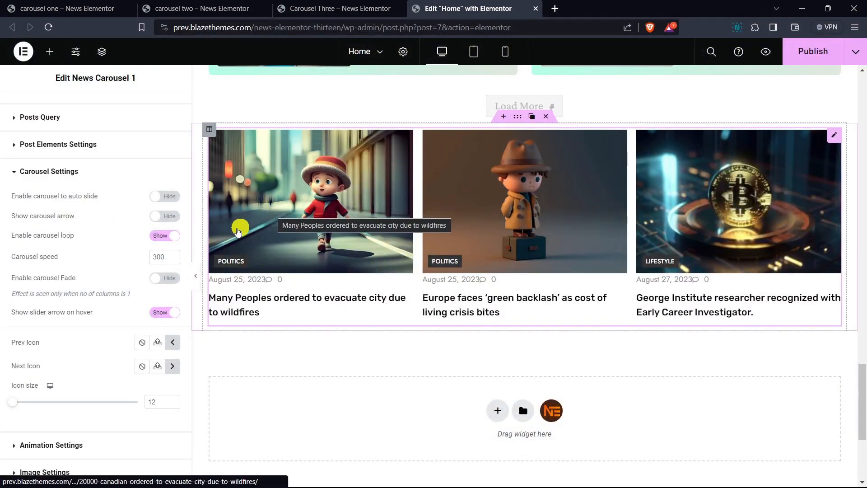
click(168, 216)
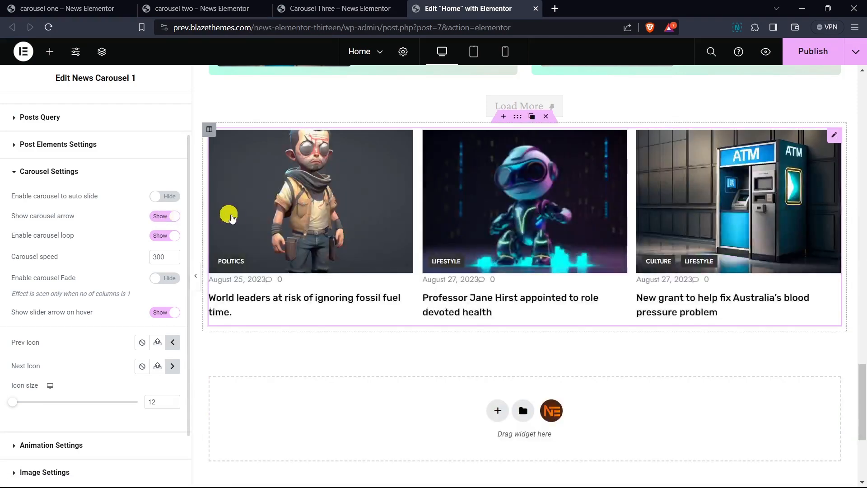
click(234, 227)
click(236, 229)
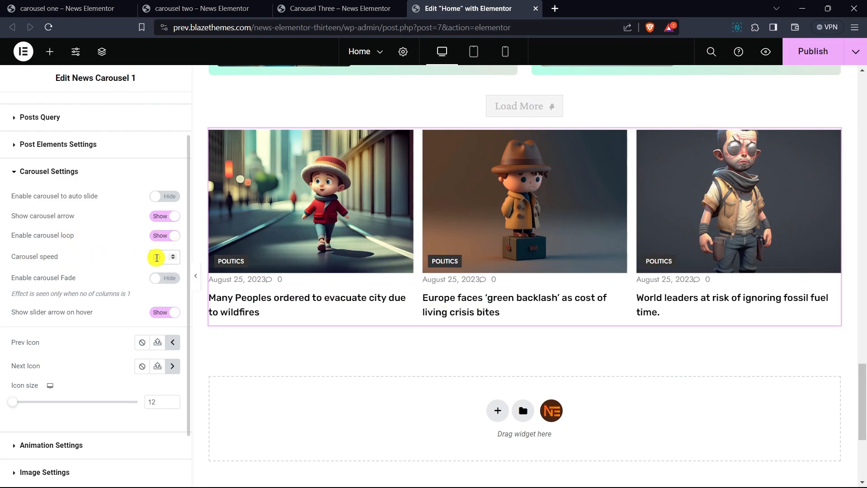
- Try a carousel speed of 2500 and advance the carousel with its next arrow
text(2500)
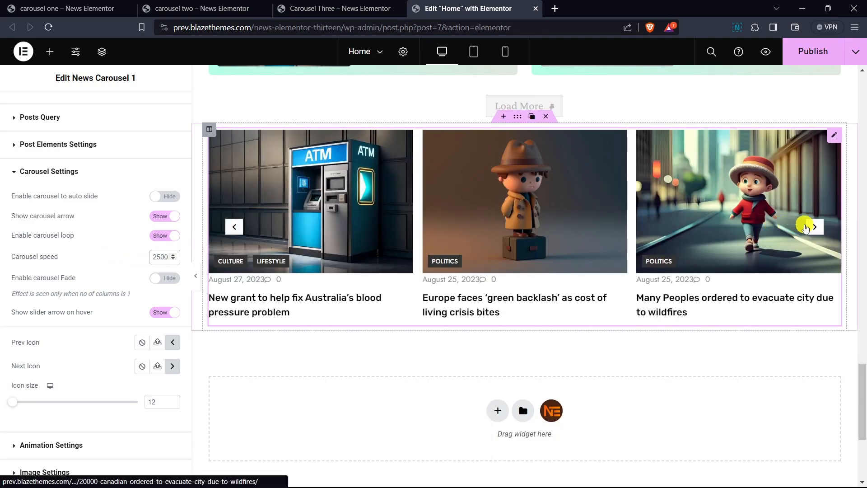
click(814, 227)
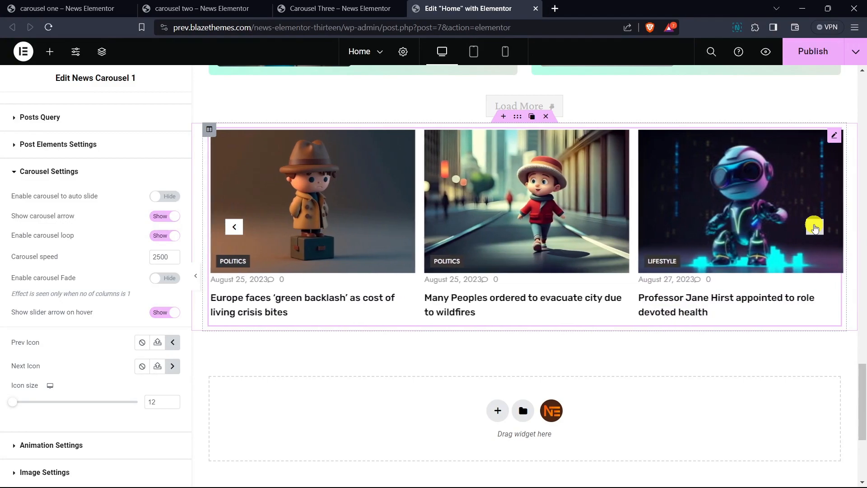
click(814, 227)
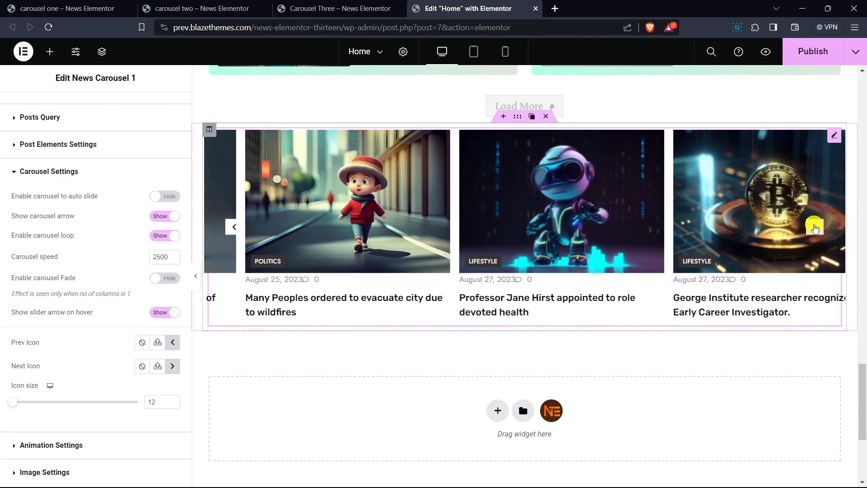
- Set the carousel speed to 2000 and test it with the next arrow
click(161, 256)
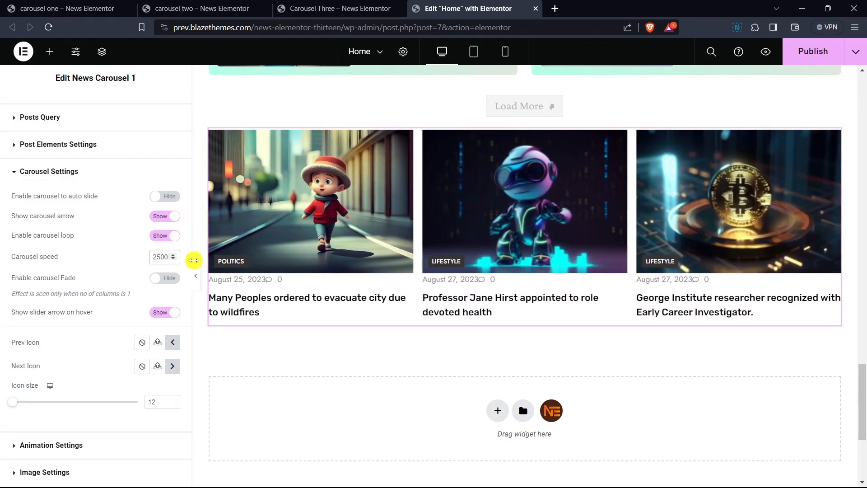
key(BackSpace)
text(0)
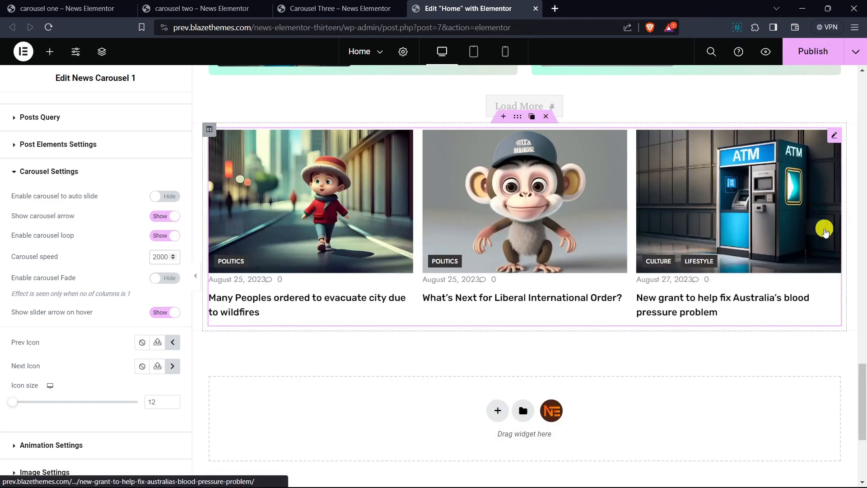
click(814, 227)
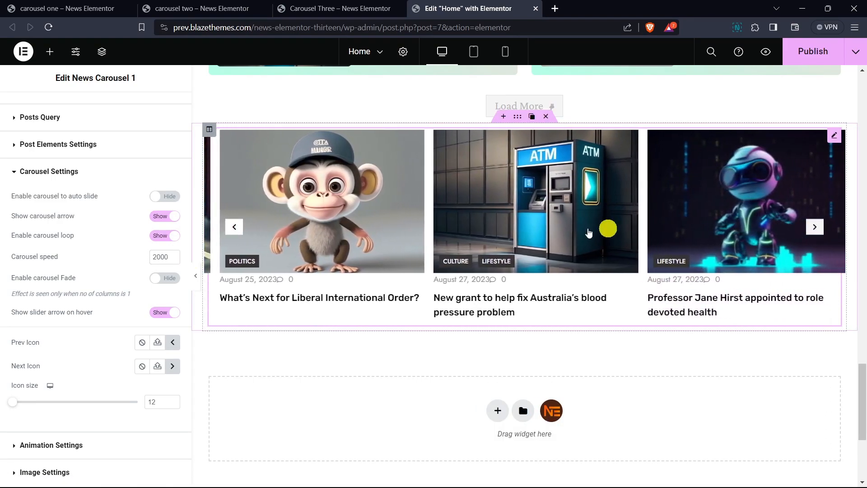
- Turn the carousel's auto slide back on and highlight the note under the carousel fade option
click(168, 196)
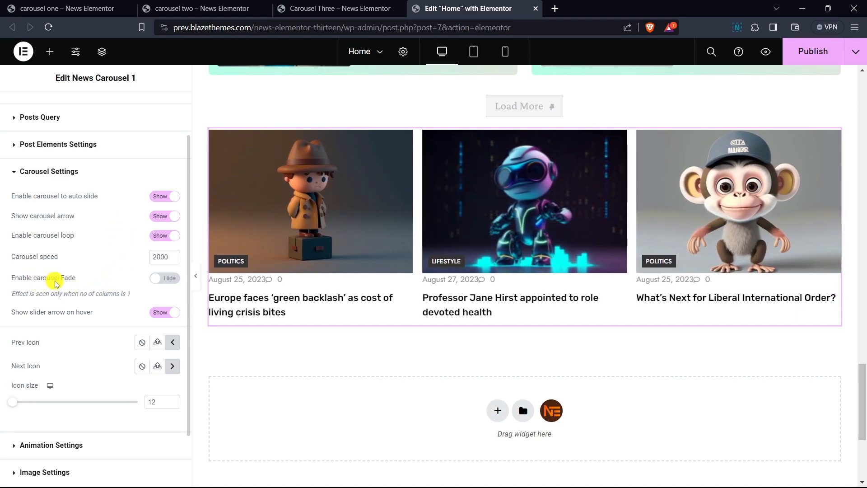
drag(14, 295, 152, 297)
click(152, 295)
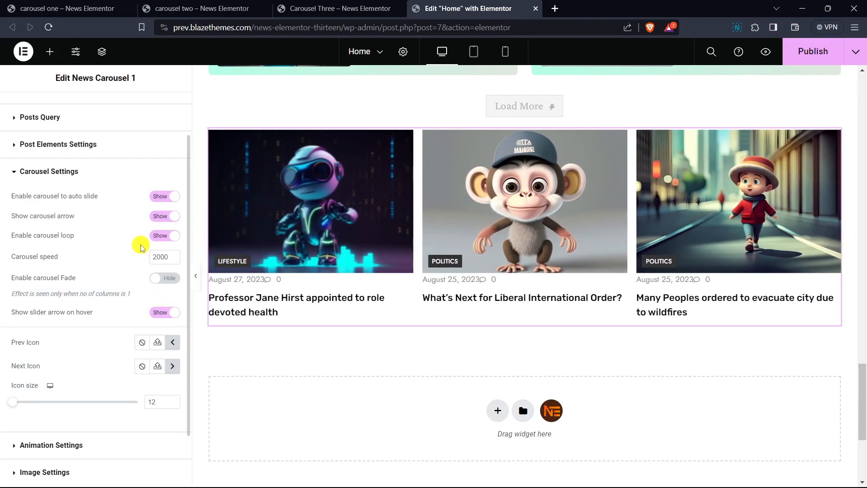
- Turn off showing the slider arrow on hover, test the previous arrow, and turn the option back on
scroll(141, 244, down, 2)
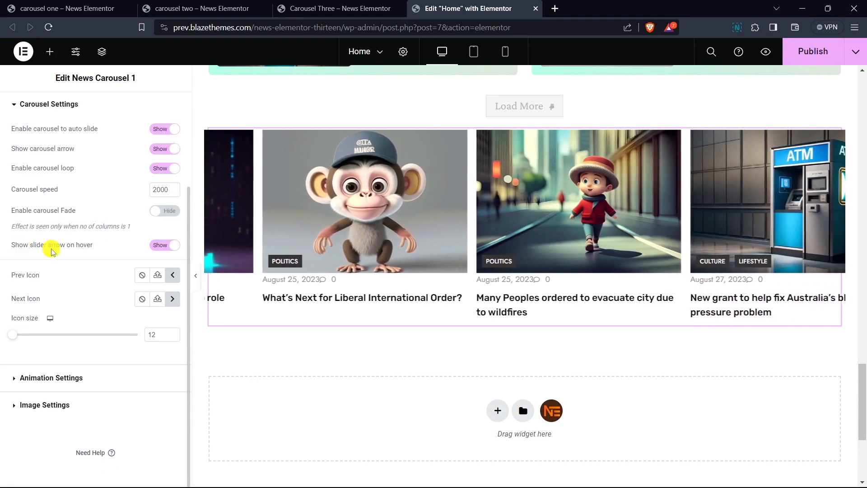
click(154, 244)
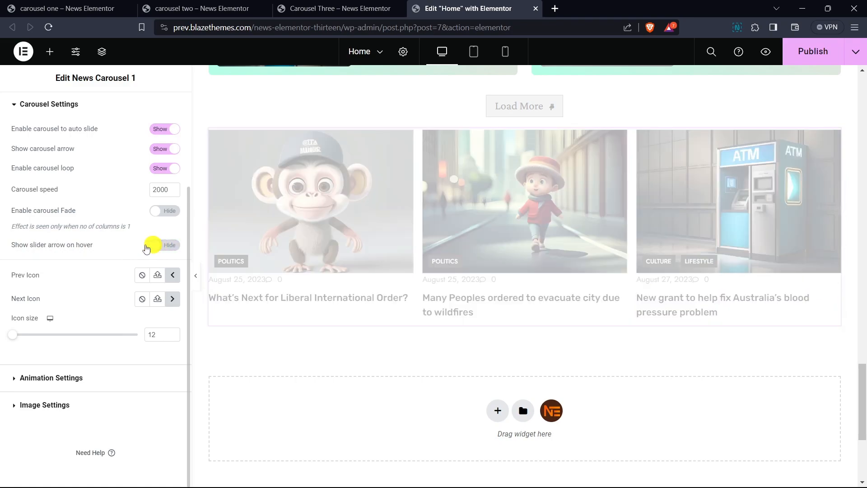
click(231, 226)
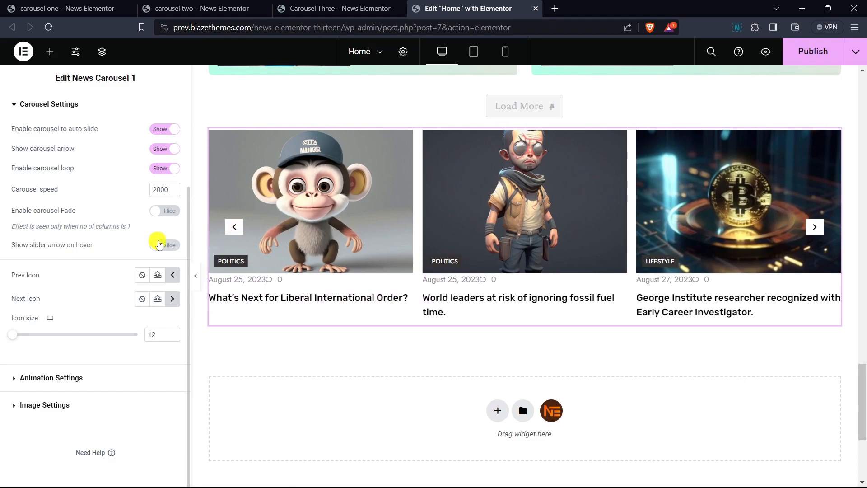
click(166, 245)
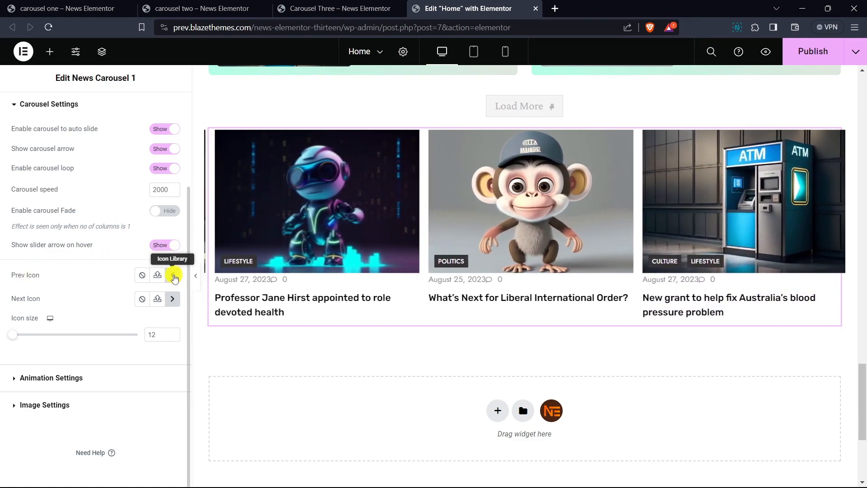
- Replace the carousel's Prev and Next icons with the double-angle left and right icons, and test the previous arrow
click(173, 275)
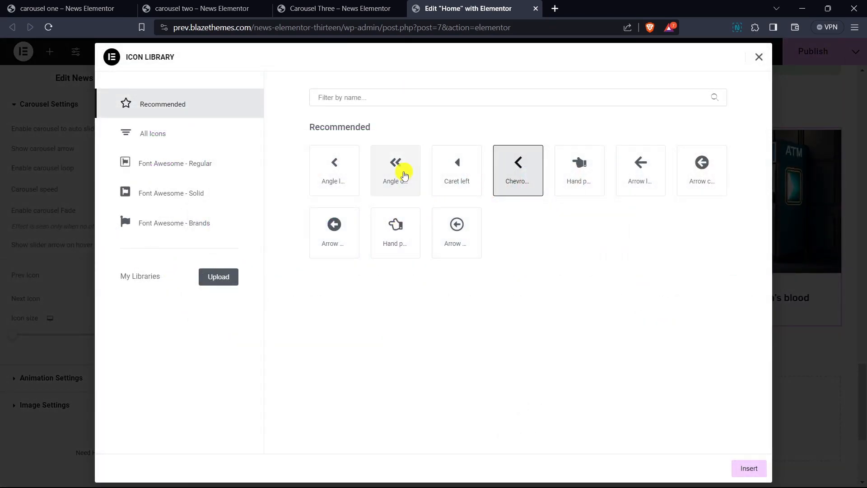
click(404, 175)
click(747, 466)
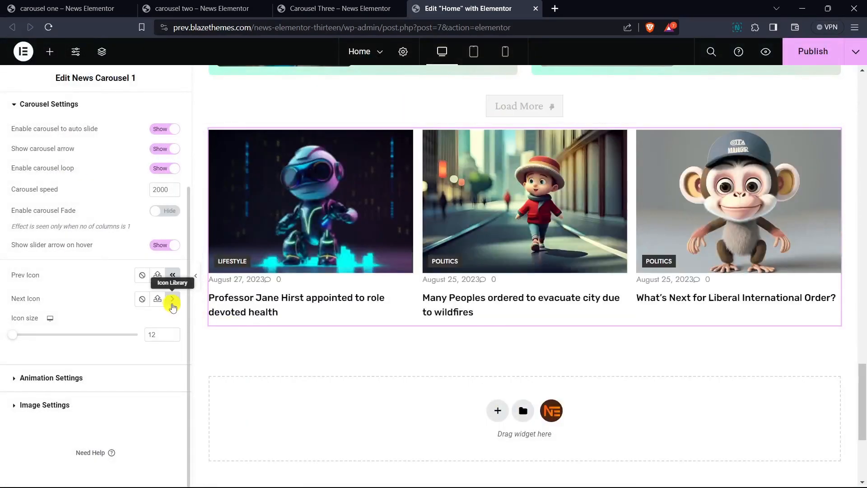
click(172, 305)
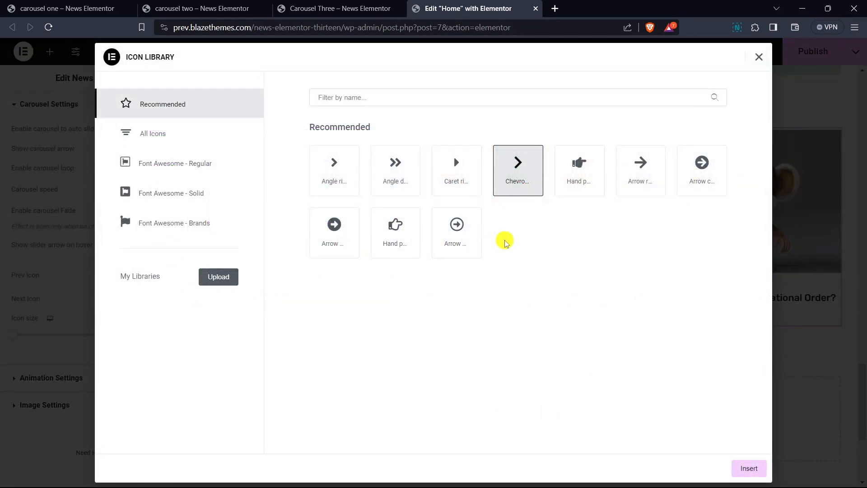
click(396, 171)
click(747, 468)
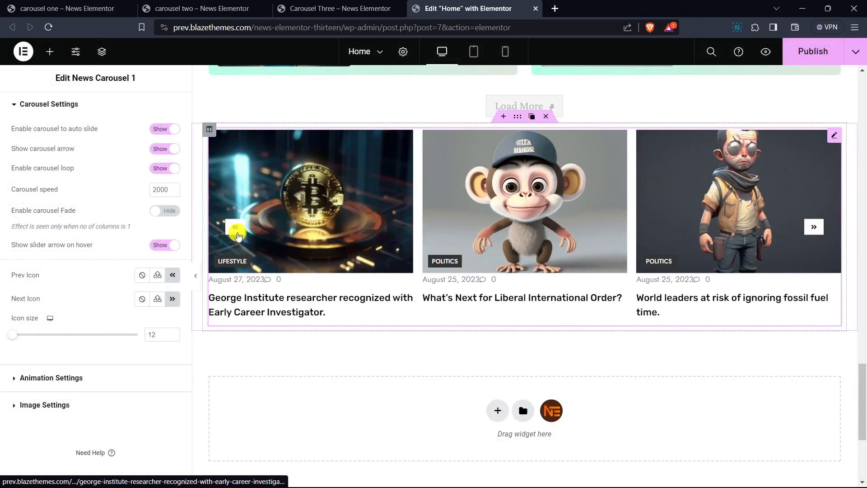
click(235, 230)
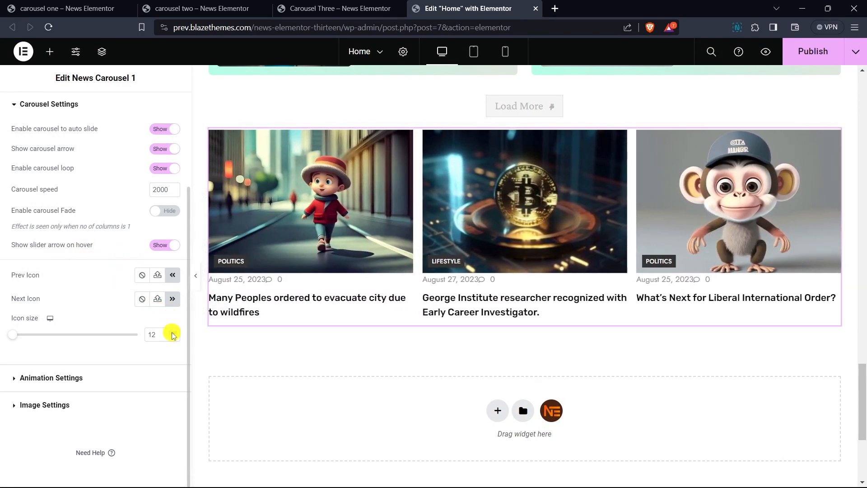
- Set the custom post title animation to Effect 4 in the Animation Settings
mouse_move(314, 249)
click(51, 378)
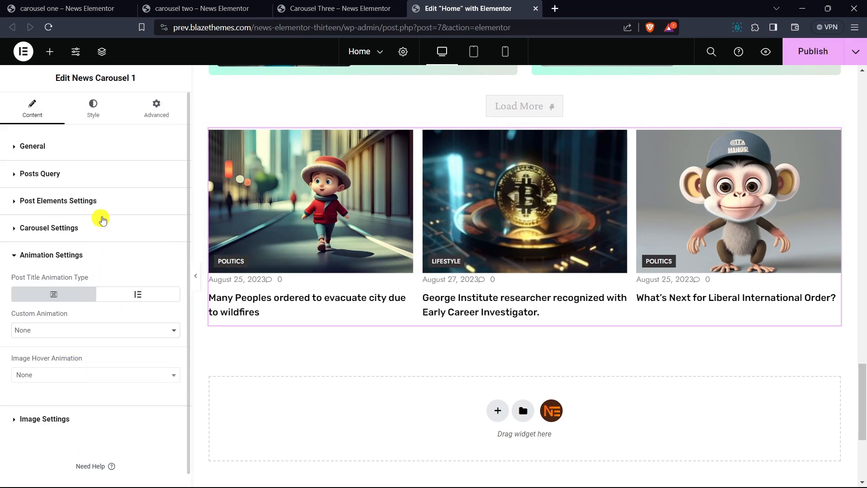
scroll(101, 221, down, 1)
click(58, 316)
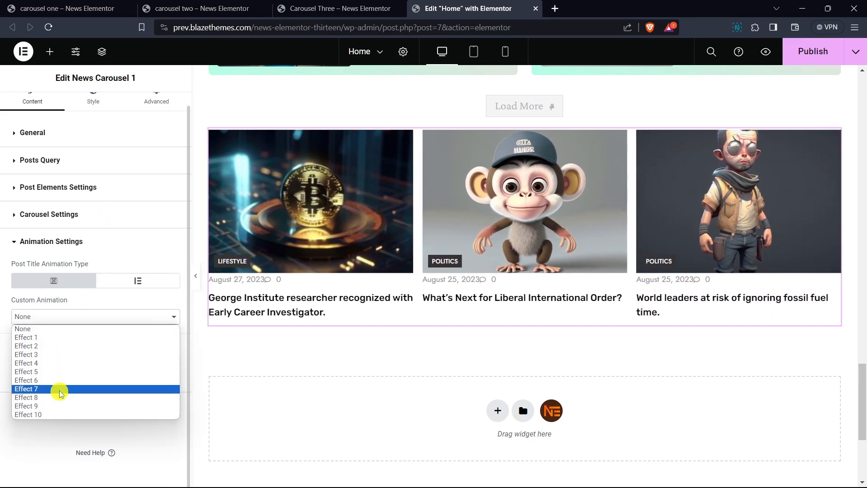
click(58, 363)
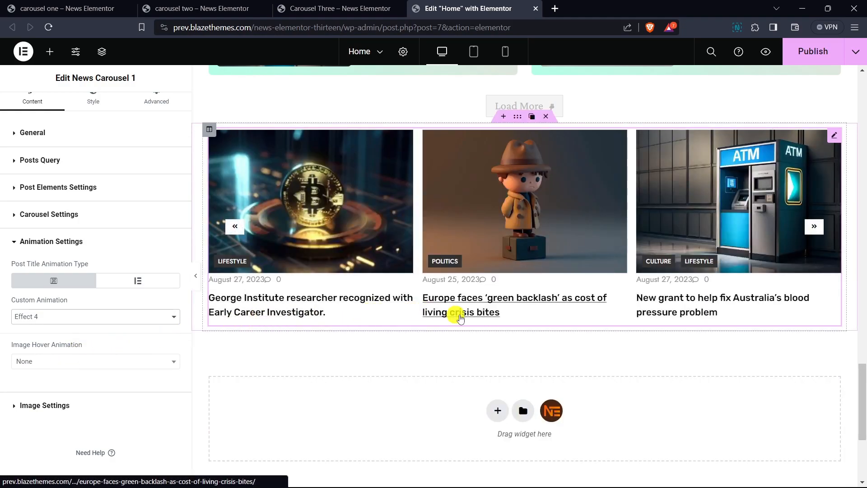
- Set the carousel's image size to large in the Image Settings
click(62, 247)
click(65, 285)
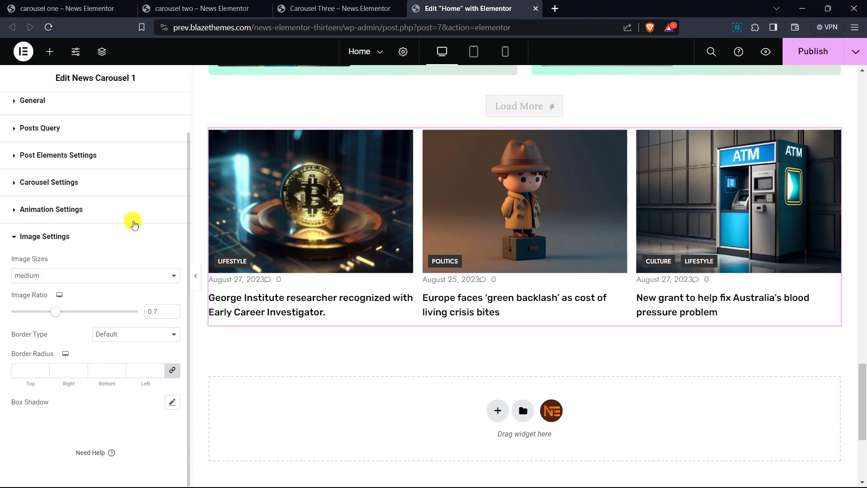
click(58, 276)
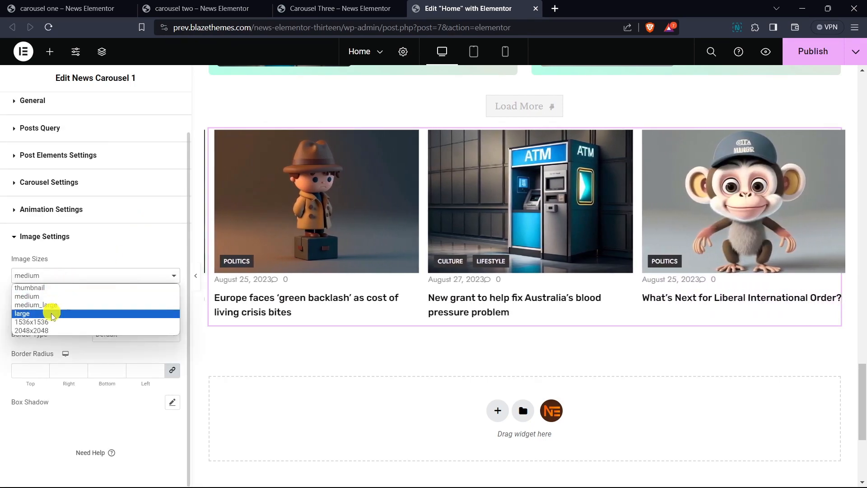
click(51, 315)
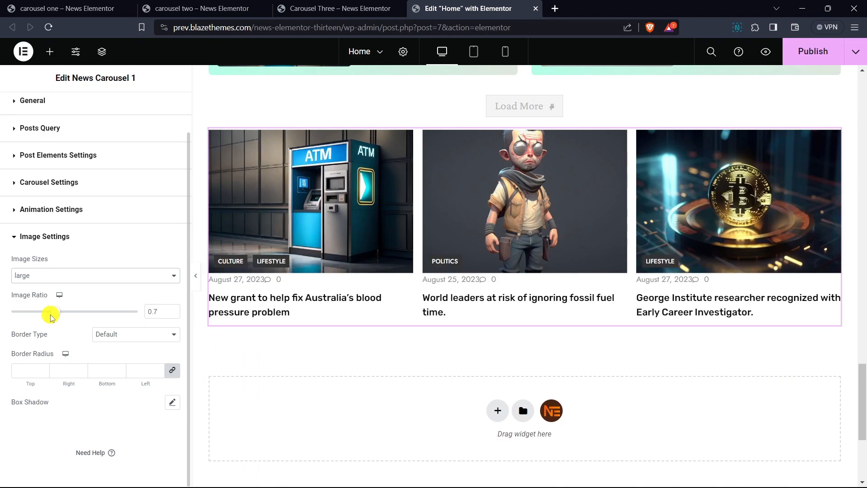
- Set the image ratio of the carousel posts to 1.1 and collapse the Image Settings
mouse_move(92, 315)
mouse_down()
mouse_move(54, 312)
mouse_move(83, 321)
mouse_up()
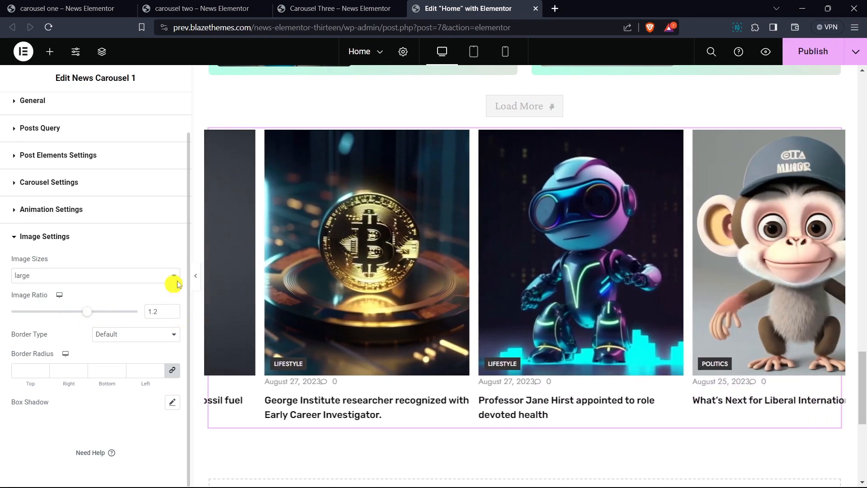
scroll(266, 271, down, 1)
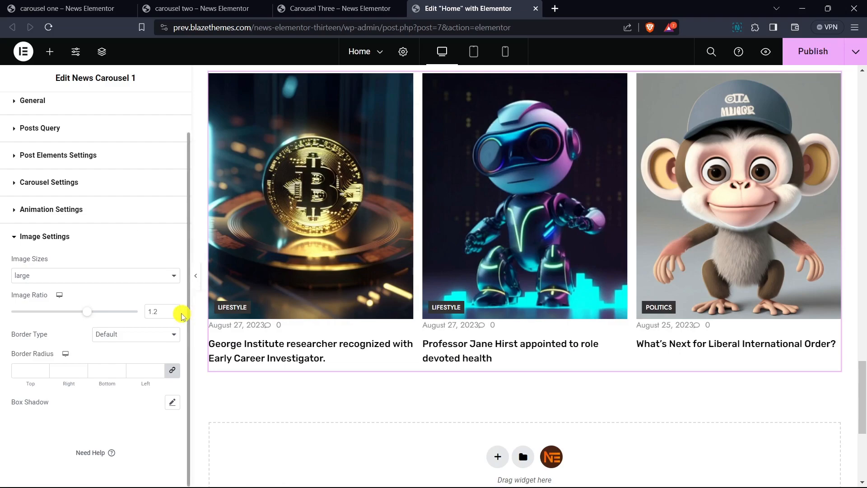
click(176, 317)
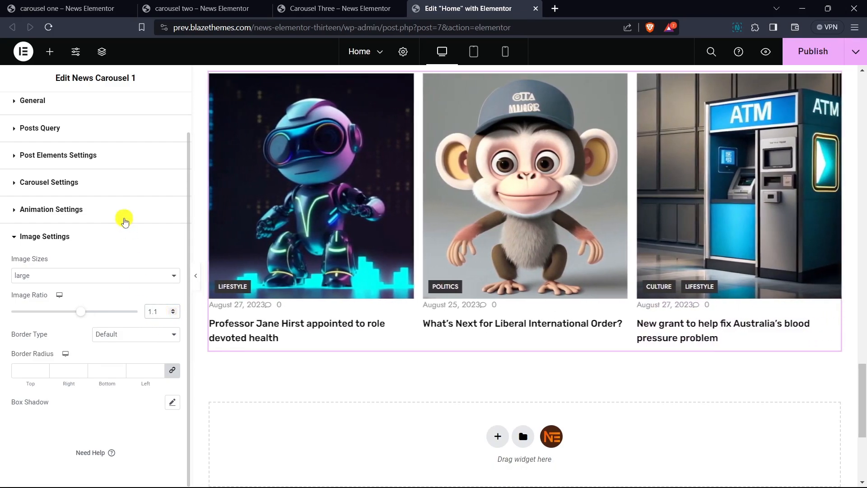
scroll(63, 287, up, 1)
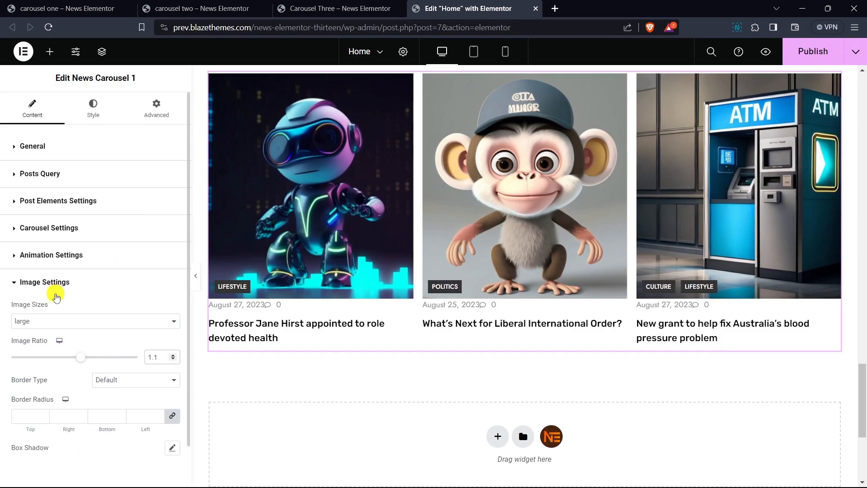
click(53, 285)
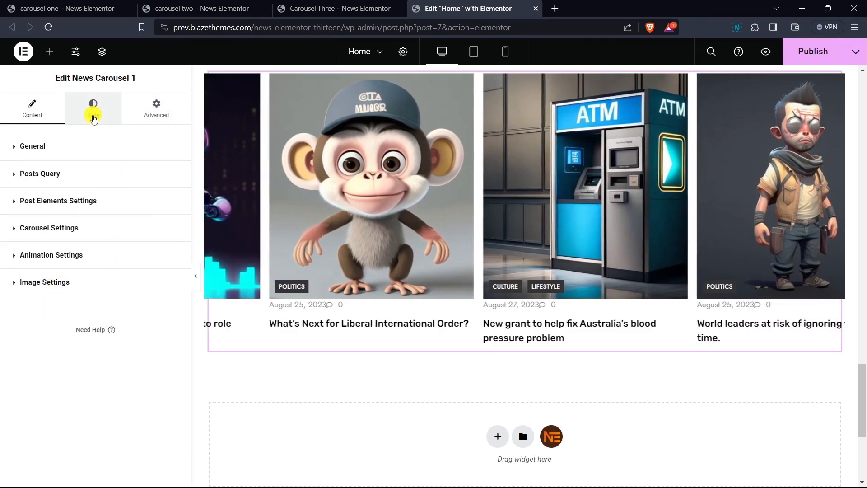
- In the widget's general style settings, try black as the primary color and set it to #686868
click(92, 123)
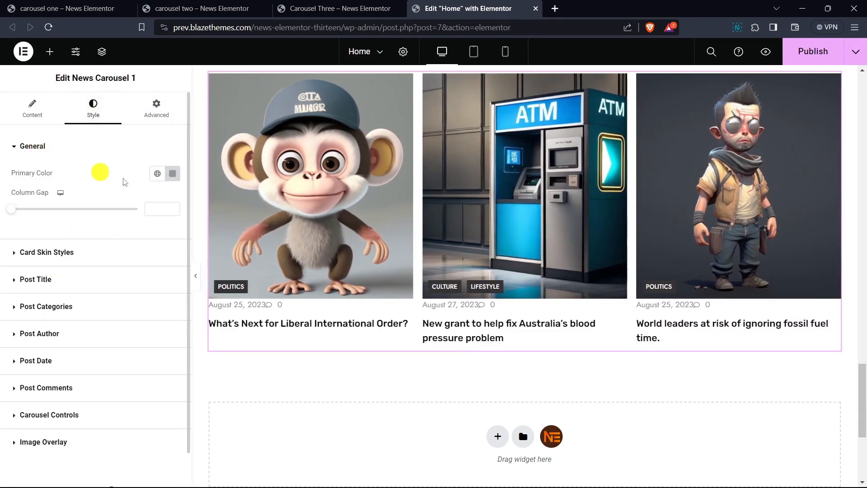
click(172, 174)
click(108, 306)
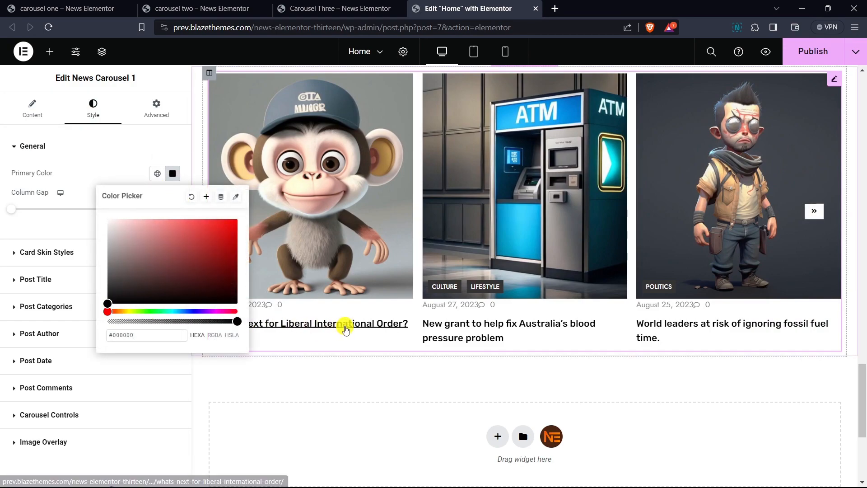
click(105, 269)
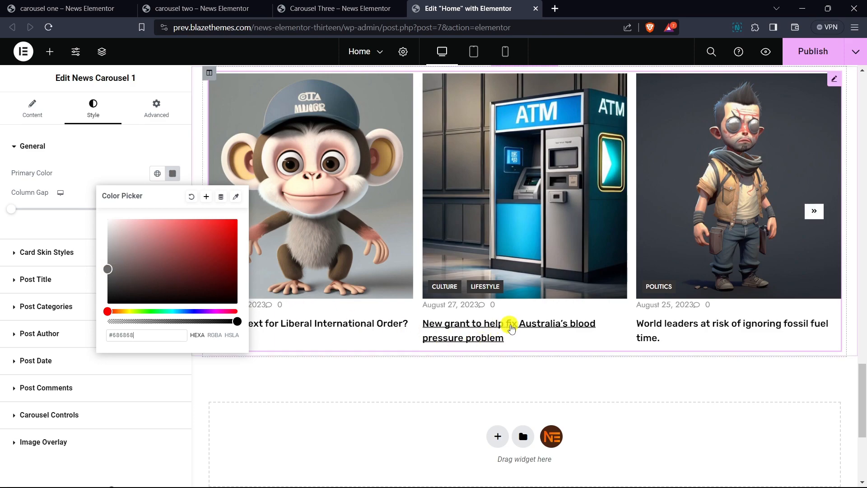
click(88, 197)
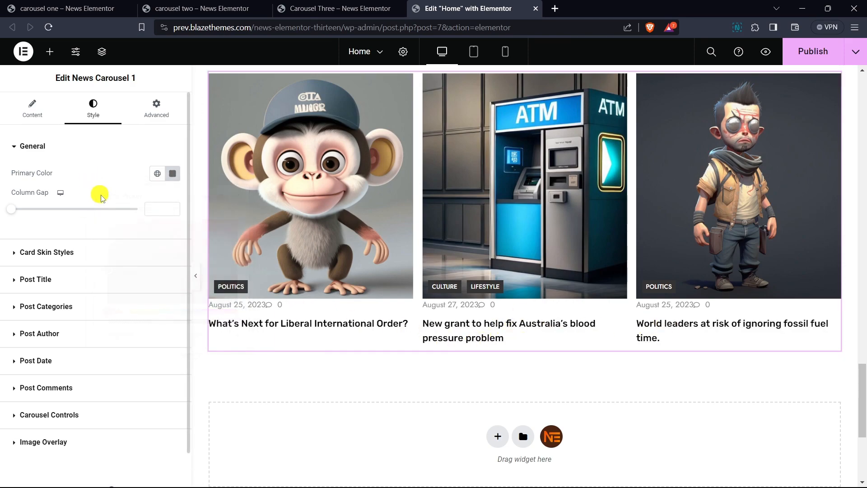
- Increase the column gap between the carousel posts to 27, and reduce it to 17
drag(14, 213, 11, 215)
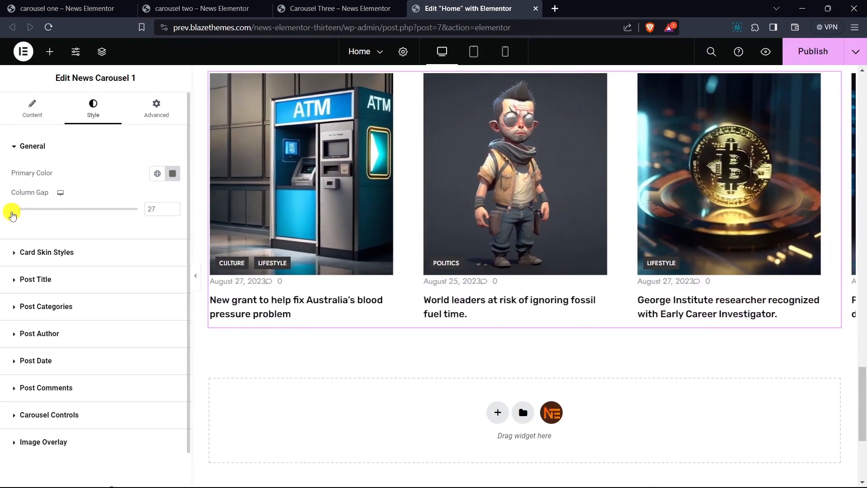
scroll(369, 272, up, 3)
scroll(369, 272, down, 1)
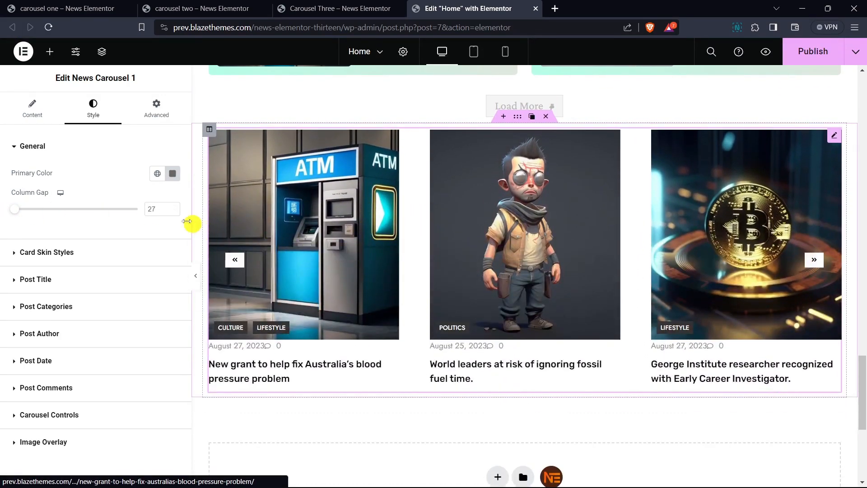
click(173, 212)
click(173, 212)
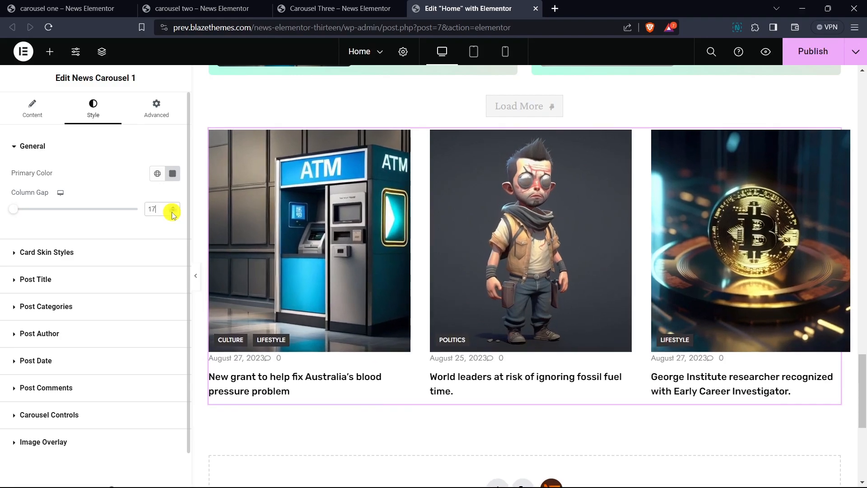
- Reduce the column gap between the carousel posts to 12 and collapse the general style settings
click(173, 213)
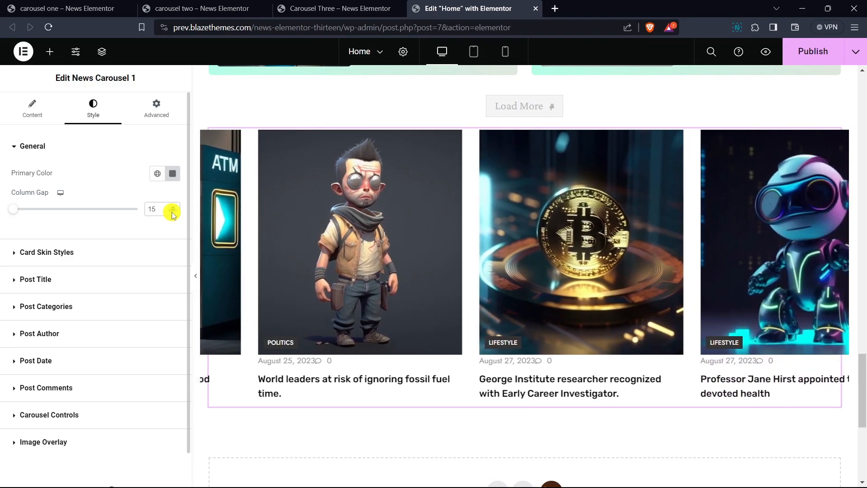
click(173, 212)
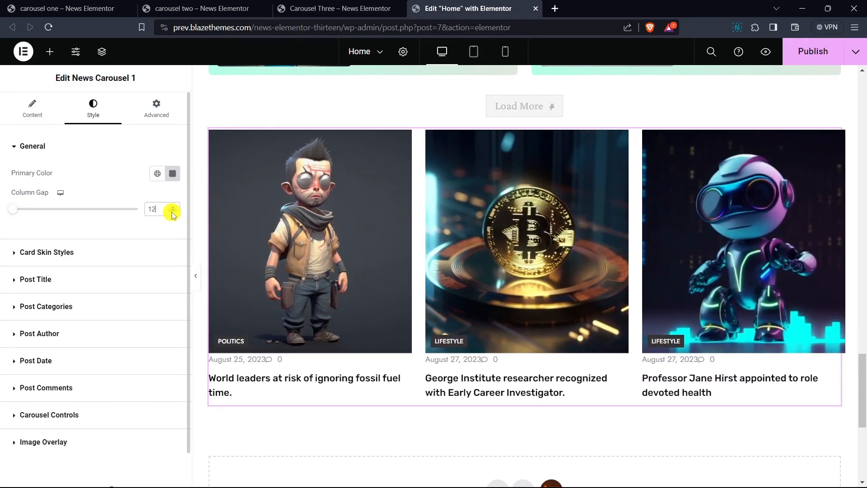
click(173, 206)
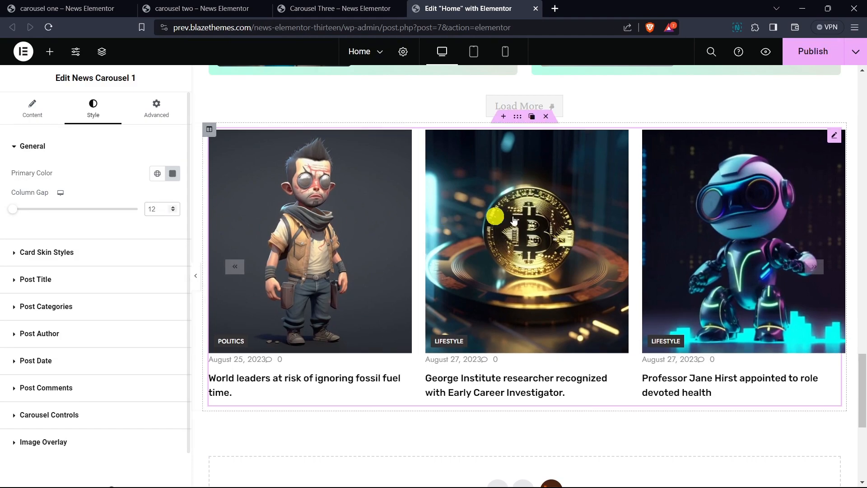
scroll(645, 228, down, 1)
scroll(654, 221, up, 1)
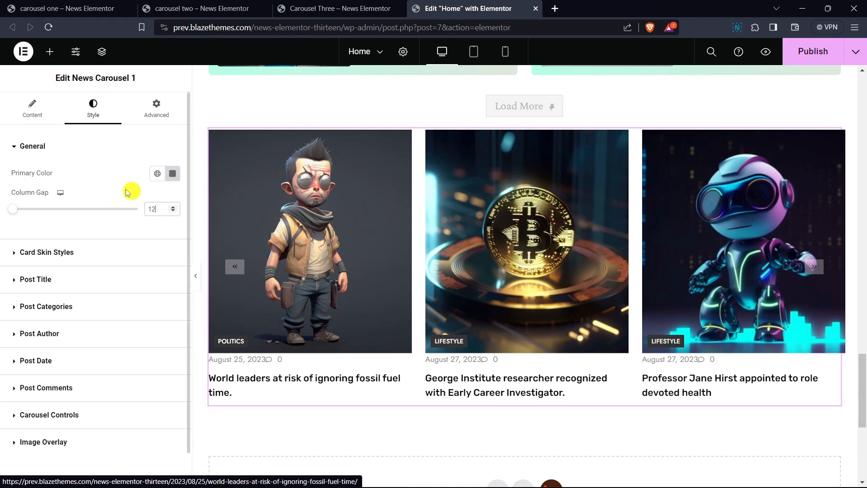
click(35, 147)
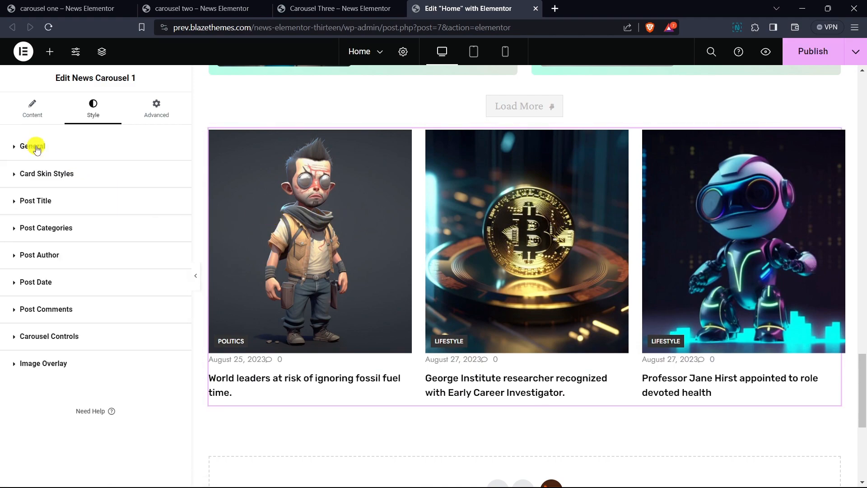
- Set the font family of the carousel's post titles to Roboto
click(40, 201)
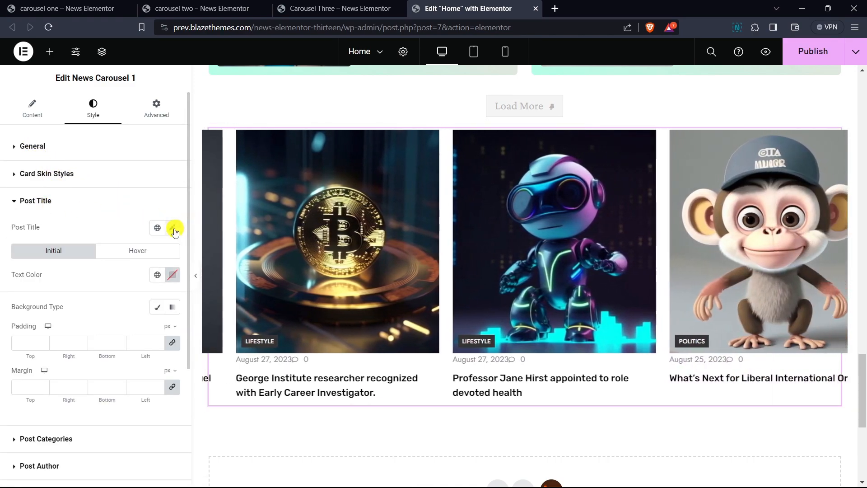
click(173, 228)
click(136, 279)
text(roboto)
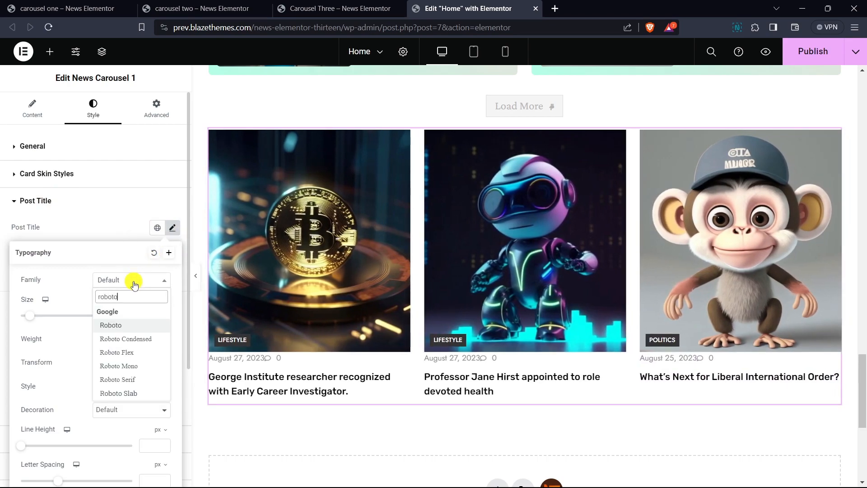
key(Return)
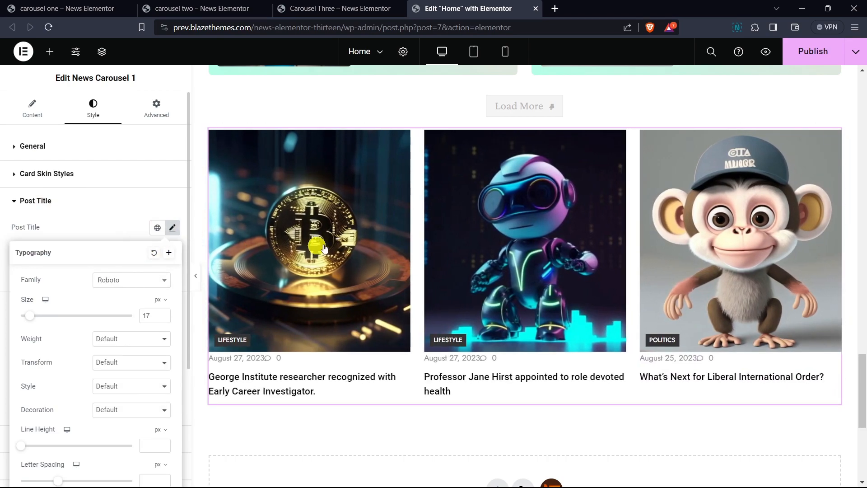
- Set the post title size to 18 px, try weight 500 (Medium), and set the weight to 600 (Semi Bold)
scroll(103, 176, down, 1)
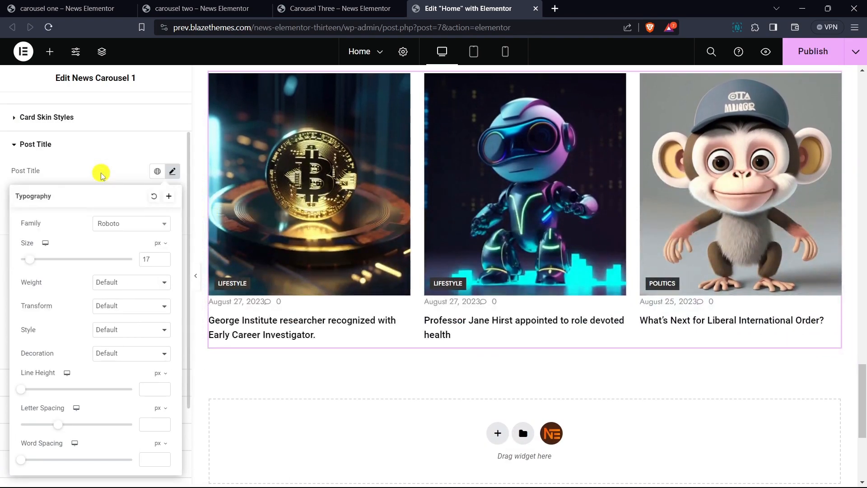
click(164, 258)
click(118, 283)
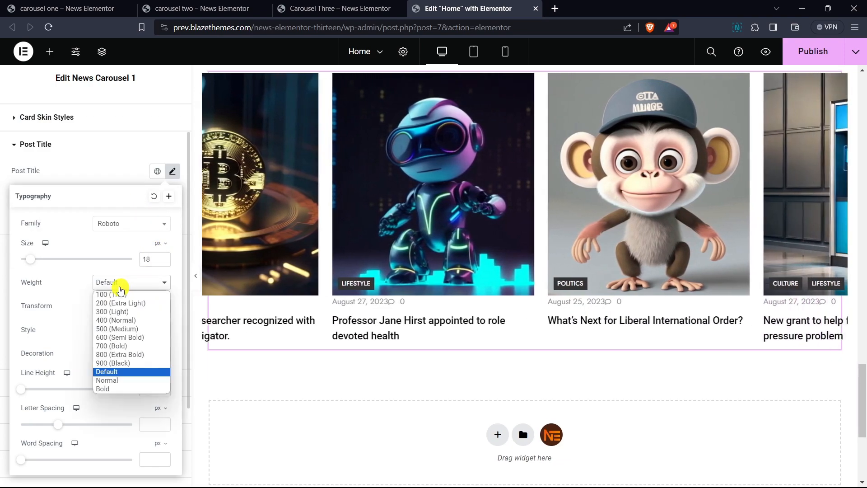
click(116, 338)
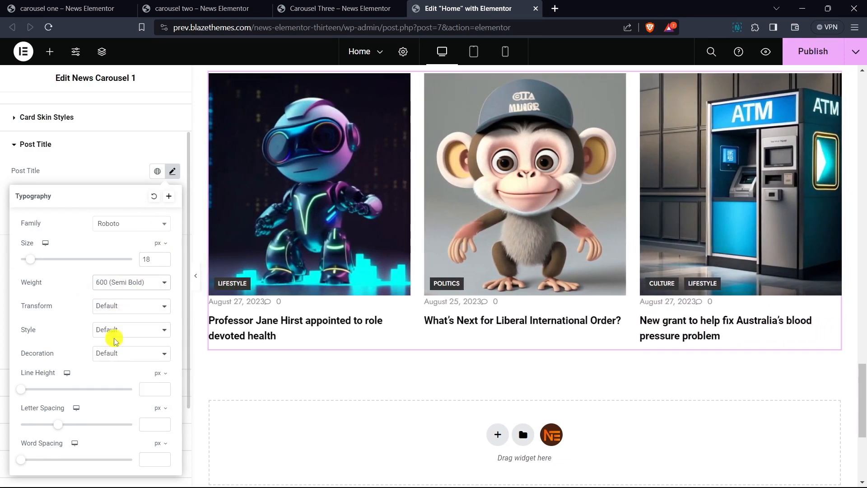
click(122, 282)
click(119, 330)
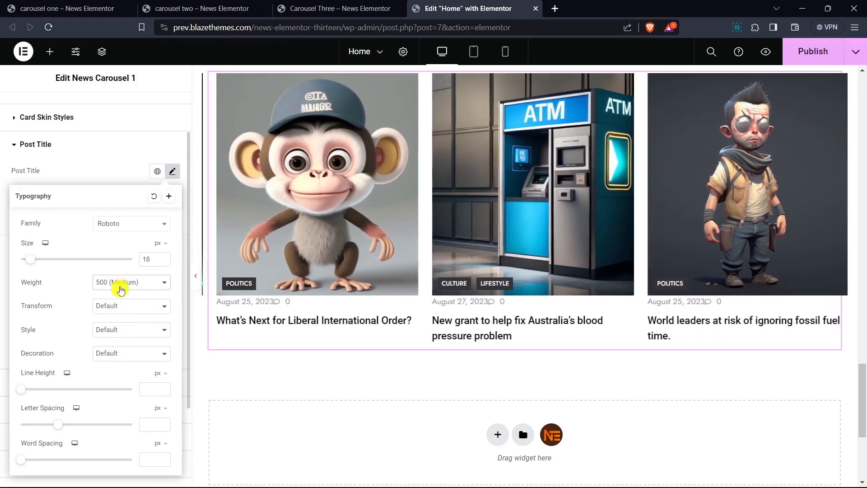
click(120, 282)
click(120, 338)
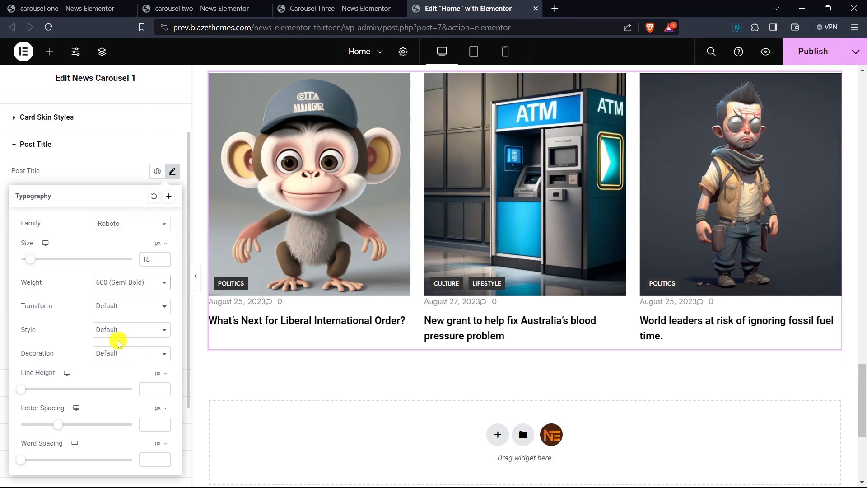
- Try a line height of 25 px for the post titles and set it to 24 px
scroll(83, 267, down, 3)
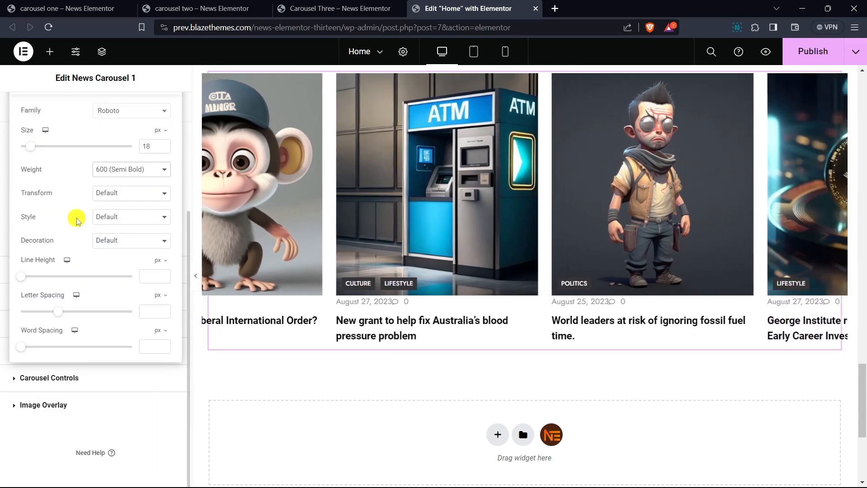
click(153, 275)
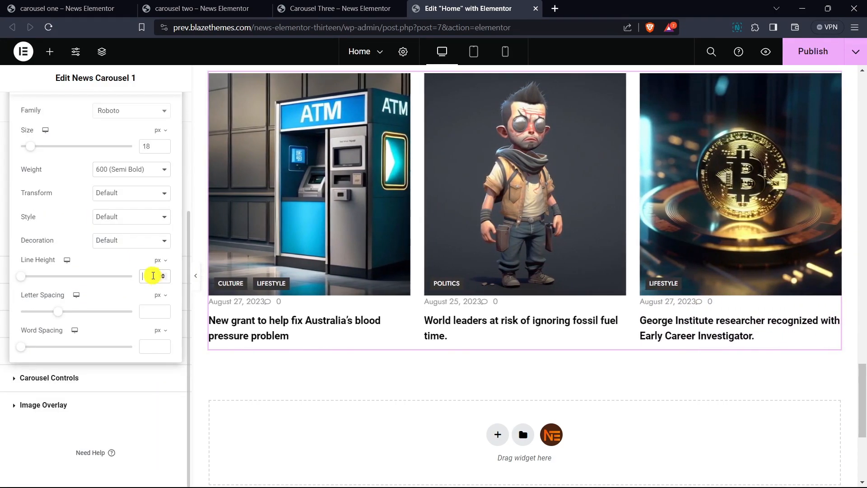
text(25)
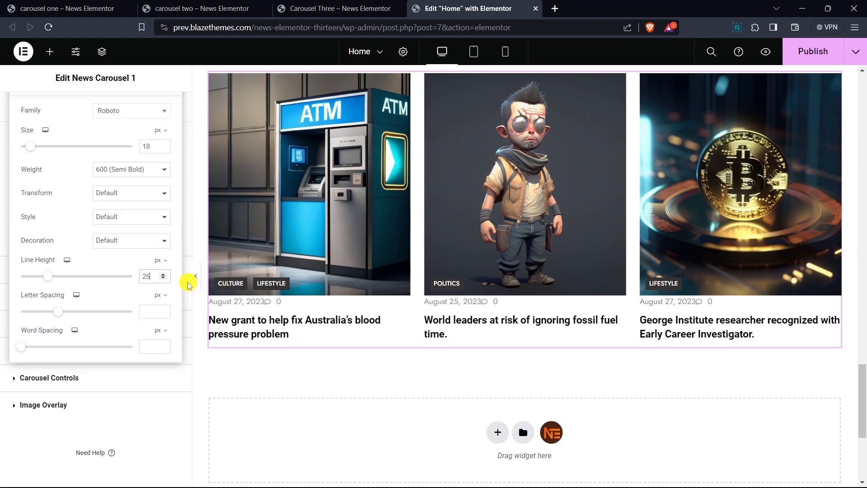
click(164, 278)
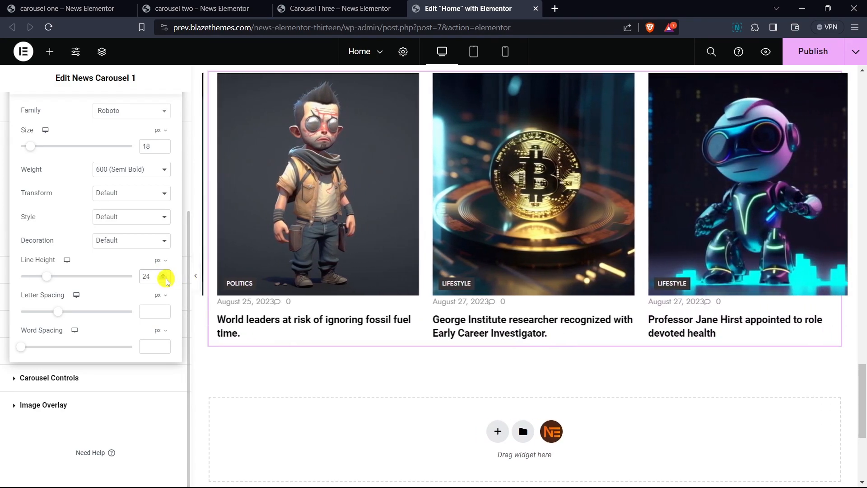
- Set the initial text color of the post titles to #003366
scroll(76, 234, up, 1)
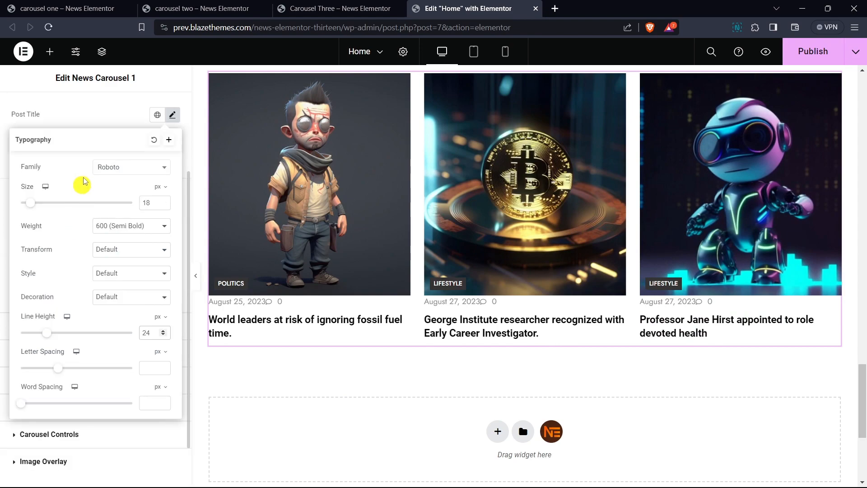
click(95, 122)
click(172, 164)
text(#003366)
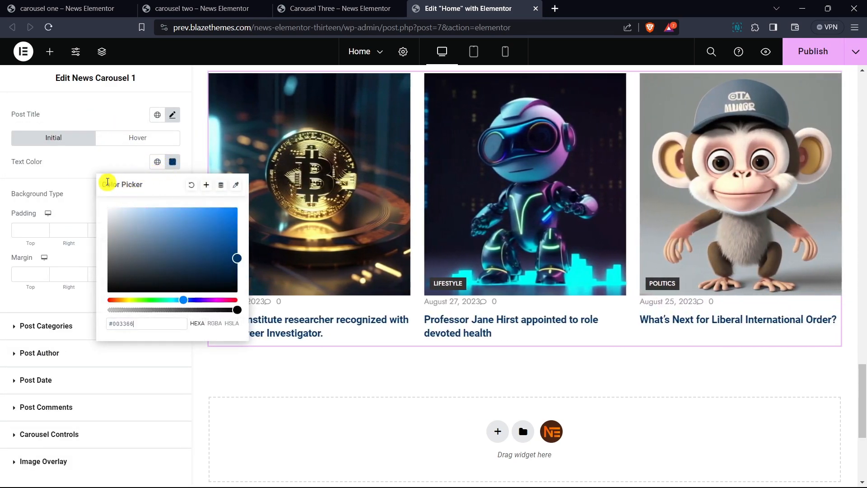
click(97, 164)
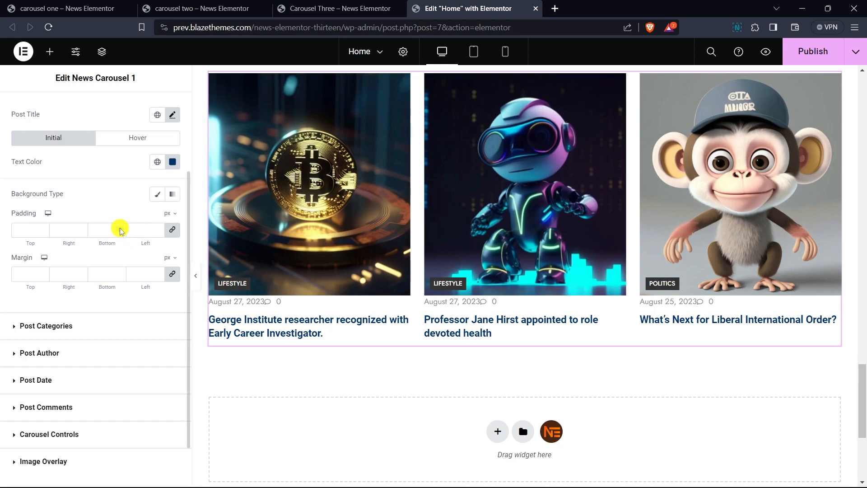
- Unlink the post title margins, set only the top margin to 8 px, and collapse the Post Title settings
click(173, 274)
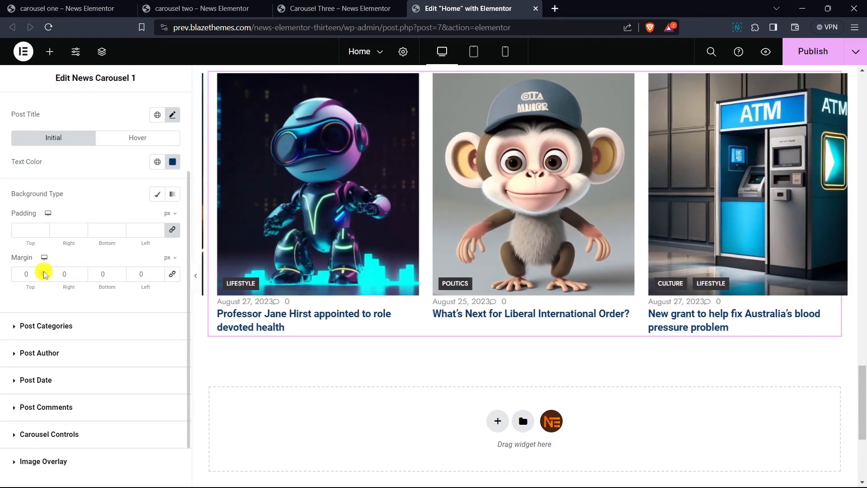
click(44, 273)
click(43, 272)
click(44, 272)
click(44, 272)
click(43, 272)
click(44, 273)
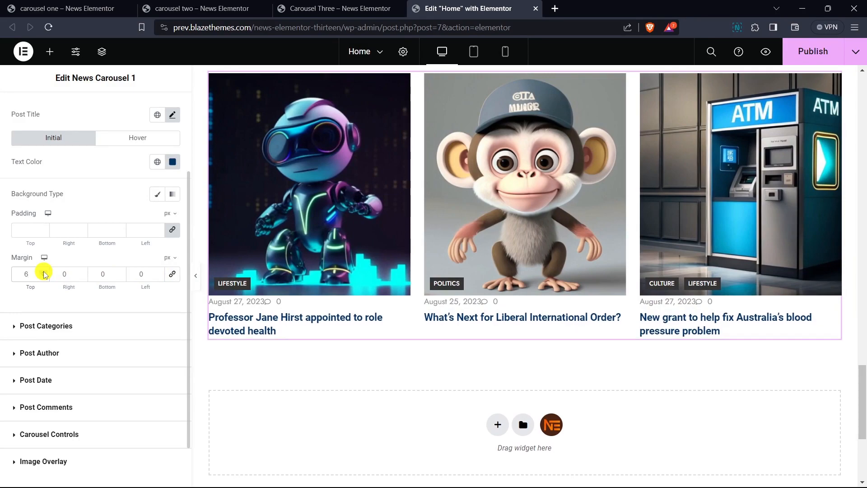
click(44, 273)
click(44, 272)
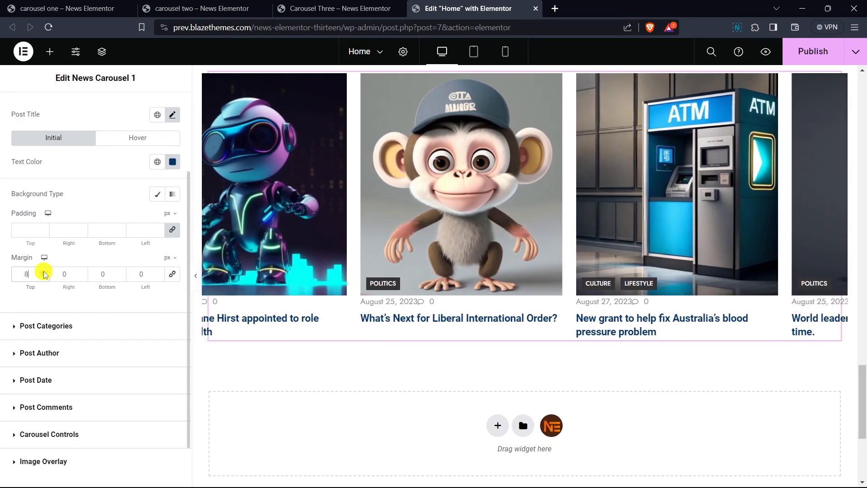
scroll(86, 271, up, 1)
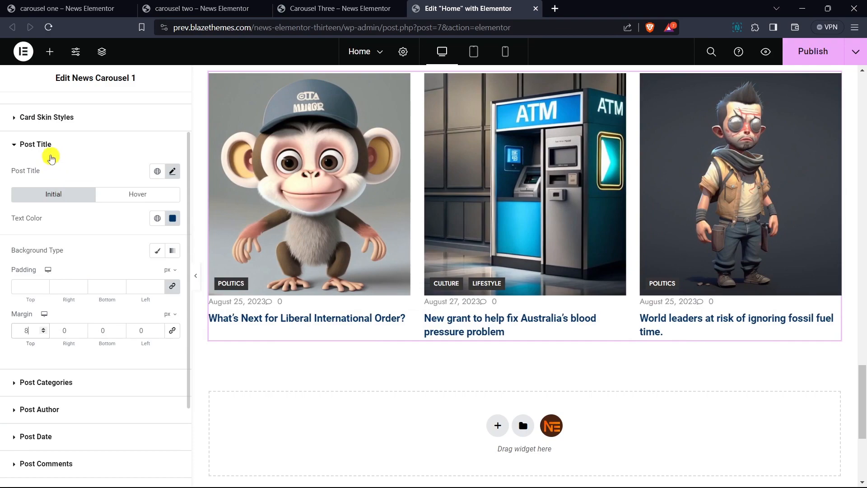
click(43, 145)
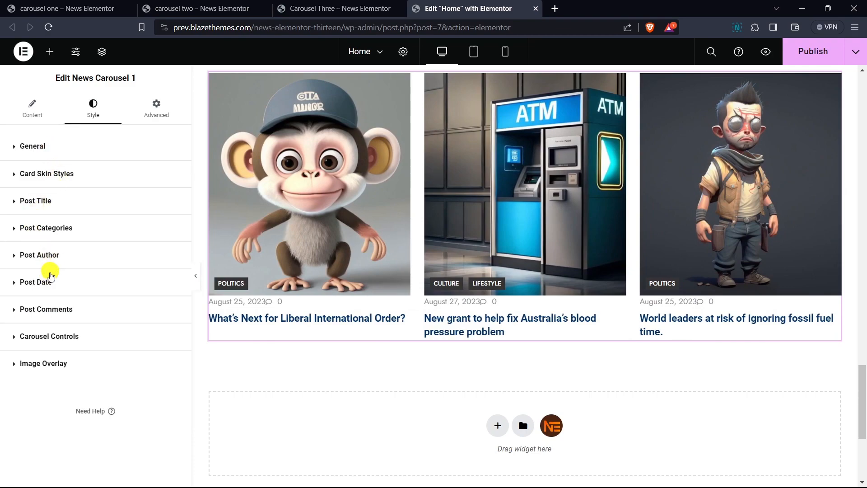
- Set the post date typography to the Roboto font family with a size of 12 px
click(68, 281)
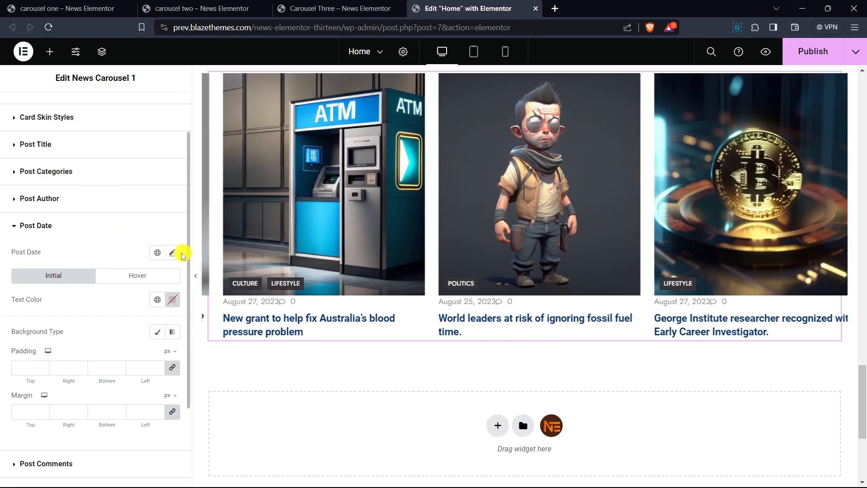
click(174, 253)
click(135, 306)
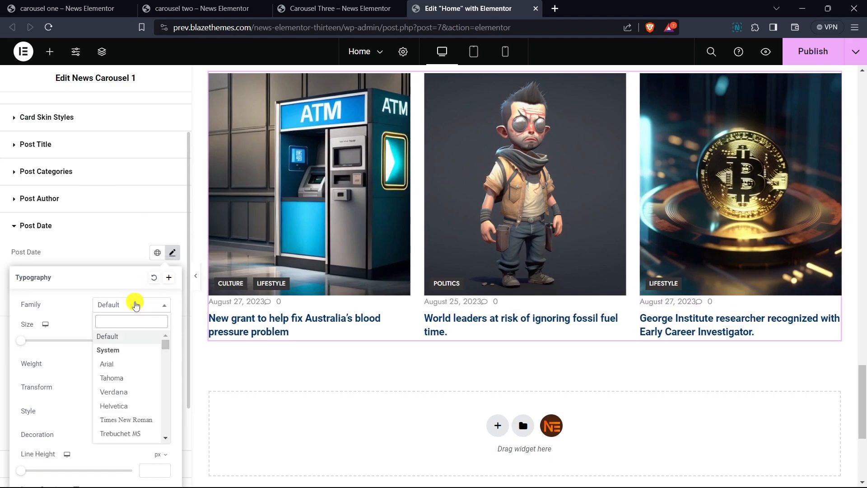
text(roboto)
key(Return)
click(145, 341)
text(12)
scroll(144, 342, down, 1)
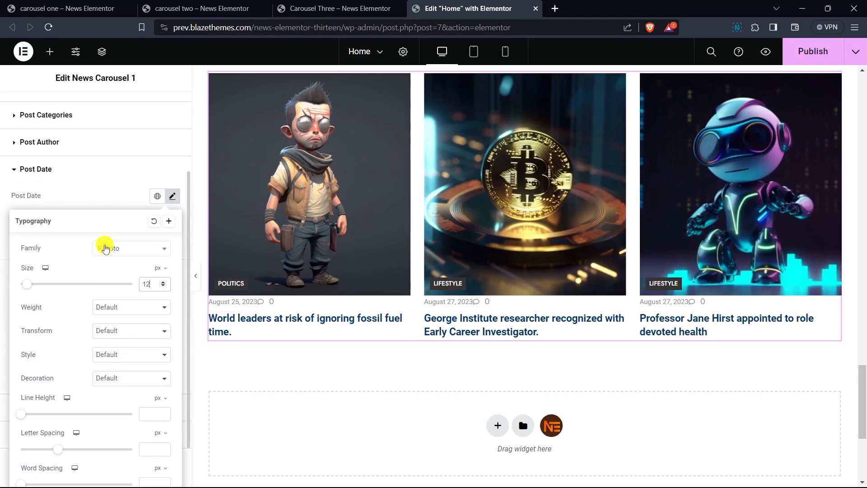
- Set the post date weight to 400 (Normal) and its initial text color to #858585
scroll(105, 249, down, 1)
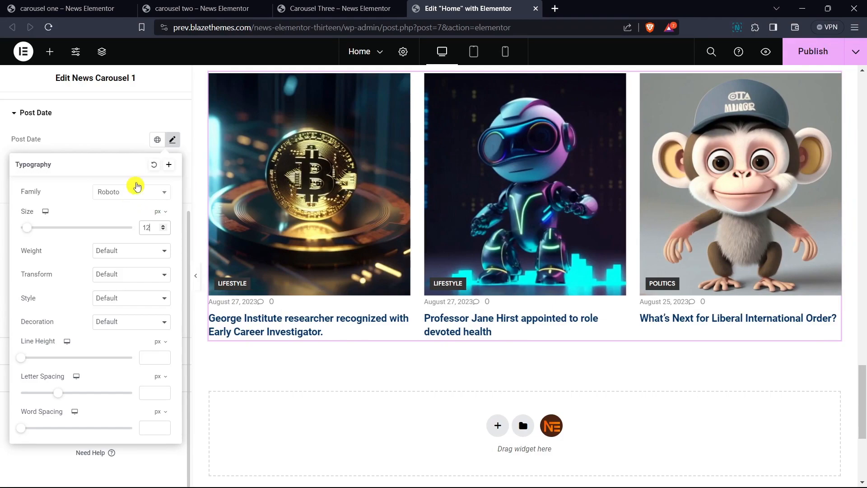
click(116, 250)
click(117, 292)
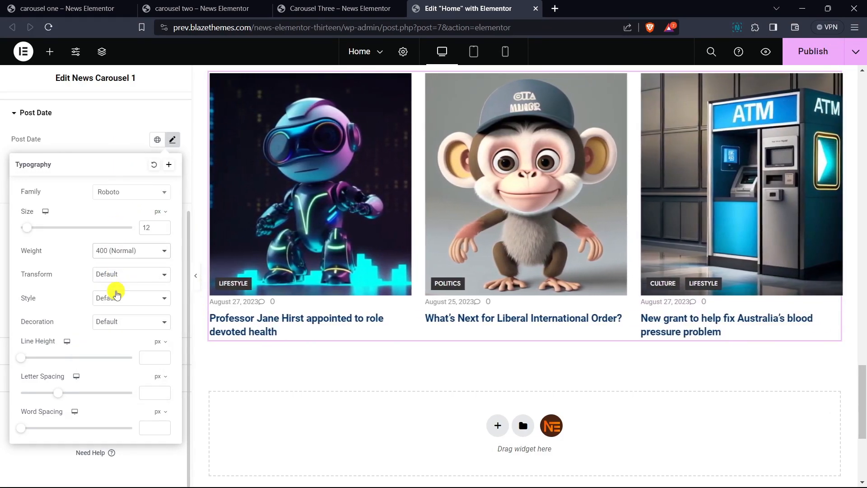
click(117, 147)
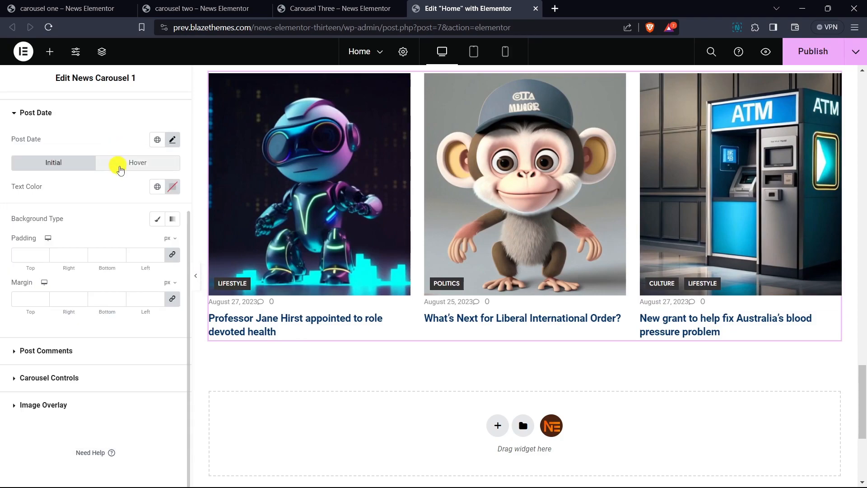
click(172, 187)
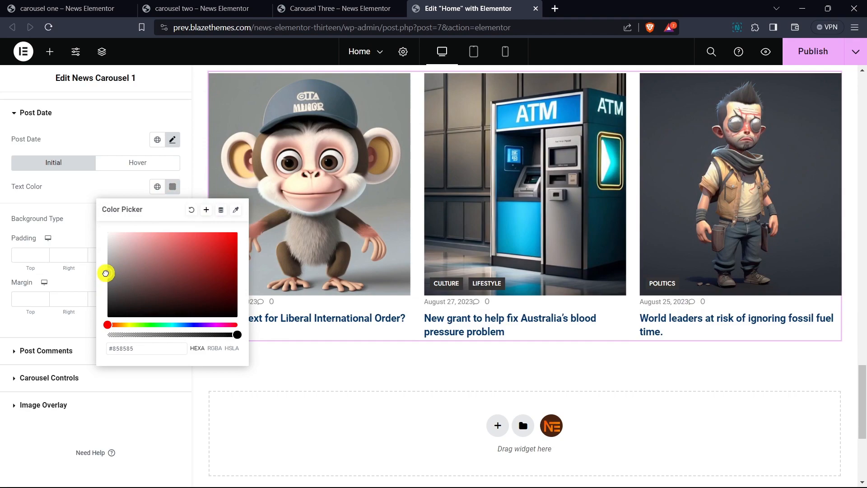
click(87, 212)
- Turn off automatic sliding in the News Carousel 1 carousel settings
scroll(72, 176, up, 4)
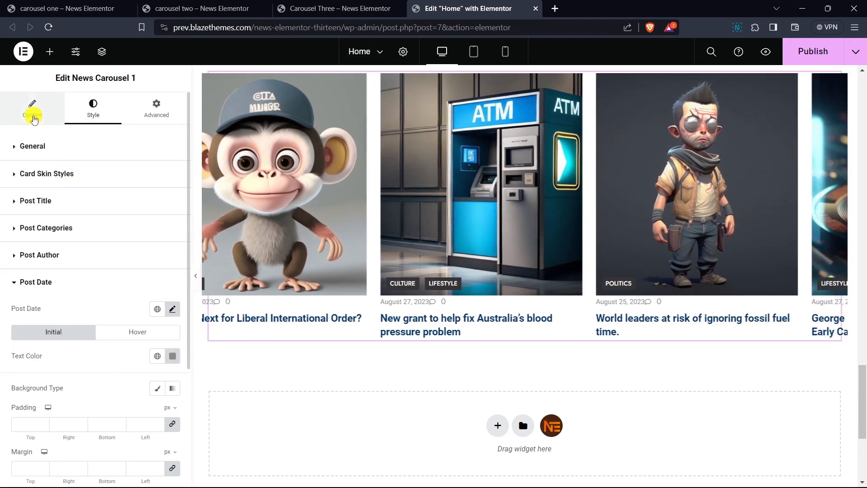
click(34, 118)
click(45, 146)
click(85, 256)
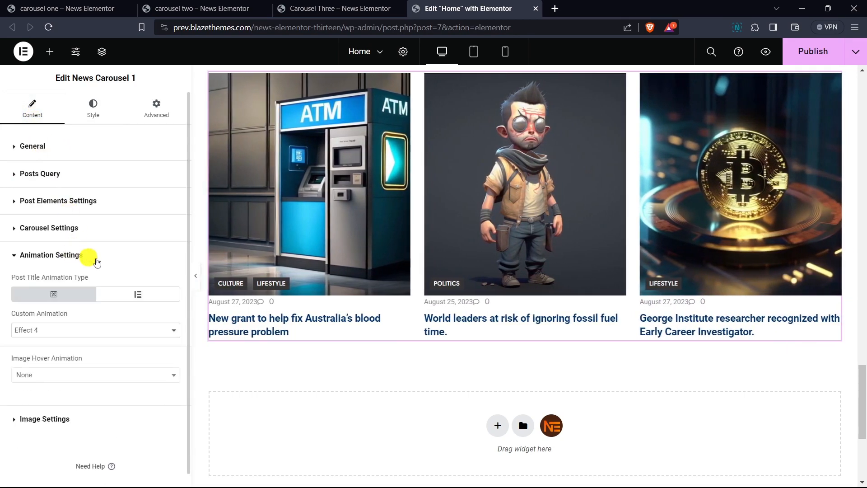
click(76, 232)
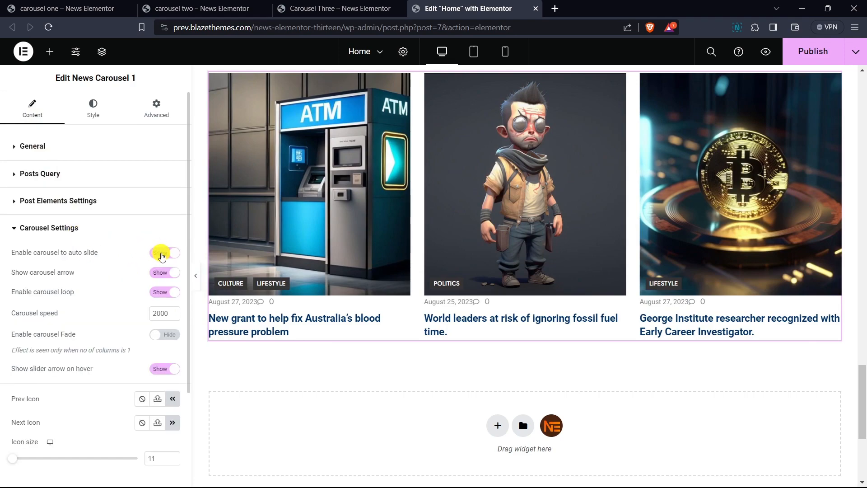
click(161, 253)
- Unlink the post date margins, set the top margin to 22 px, add a right margin, and collapse the Post Date settings
click(93, 118)
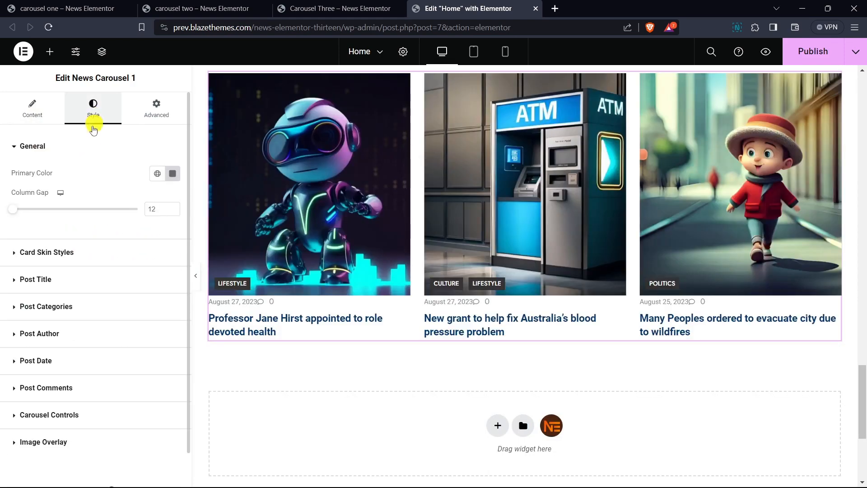
click(63, 145)
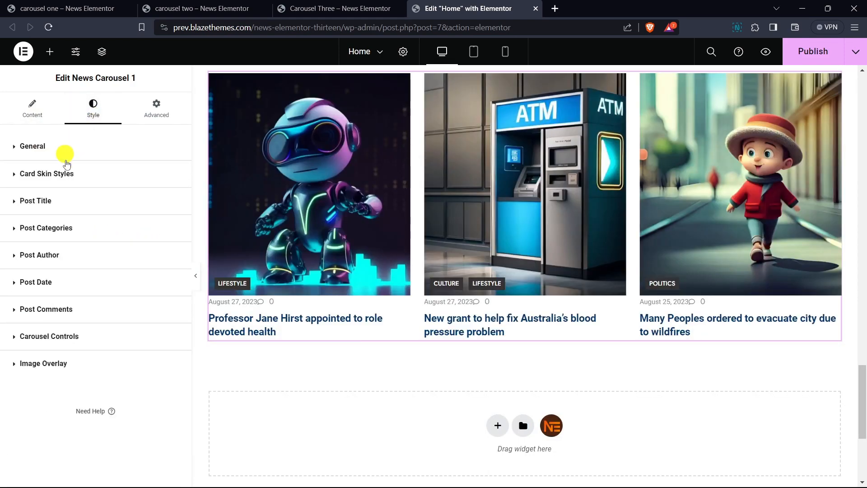
click(67, 287)
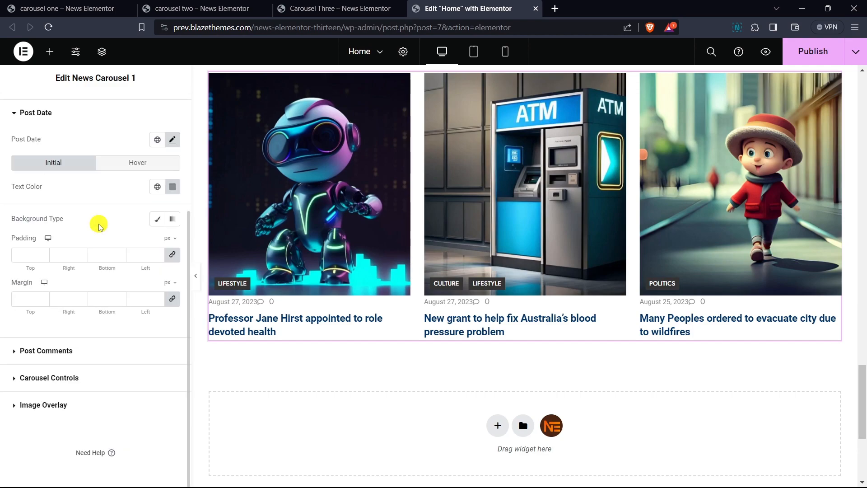
click(169, 301)
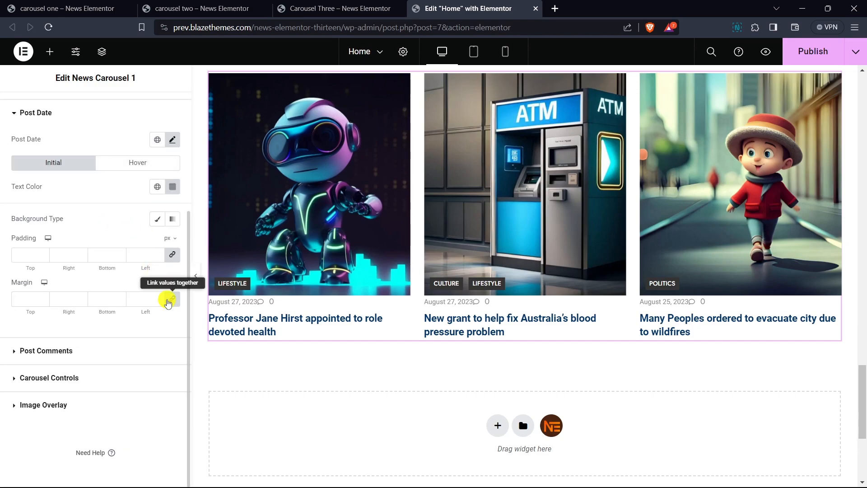
click(43, 297)
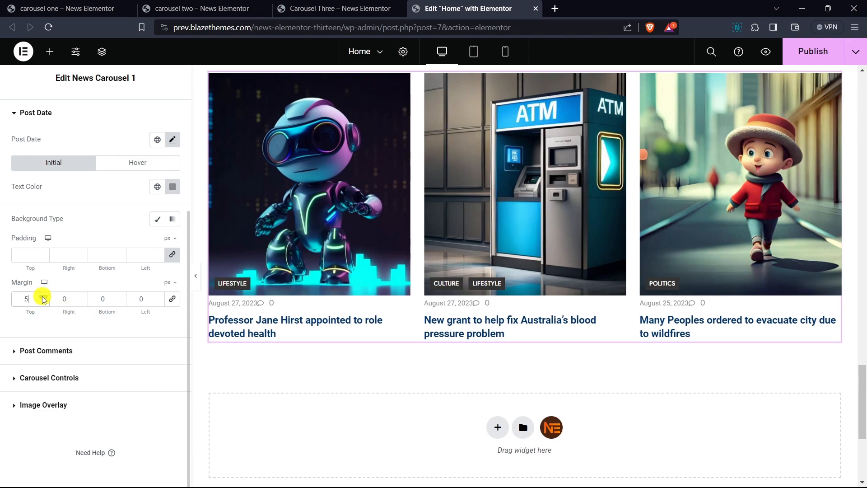
click(44, 296)
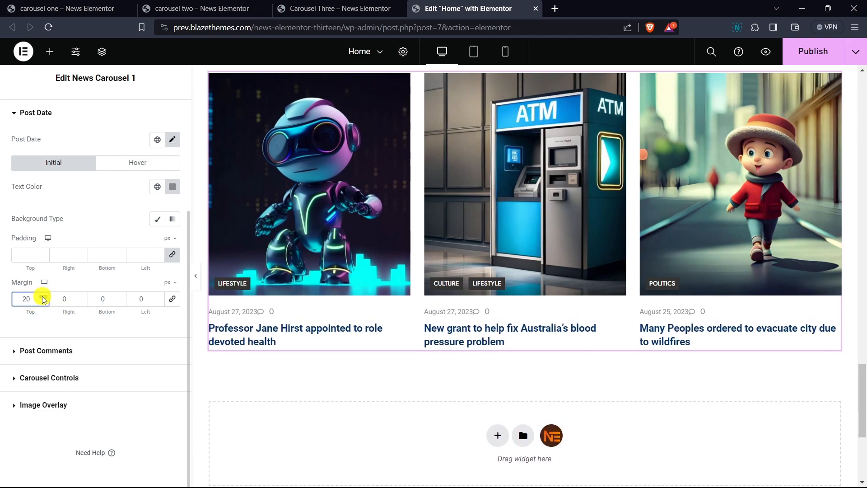
click(82, 298)
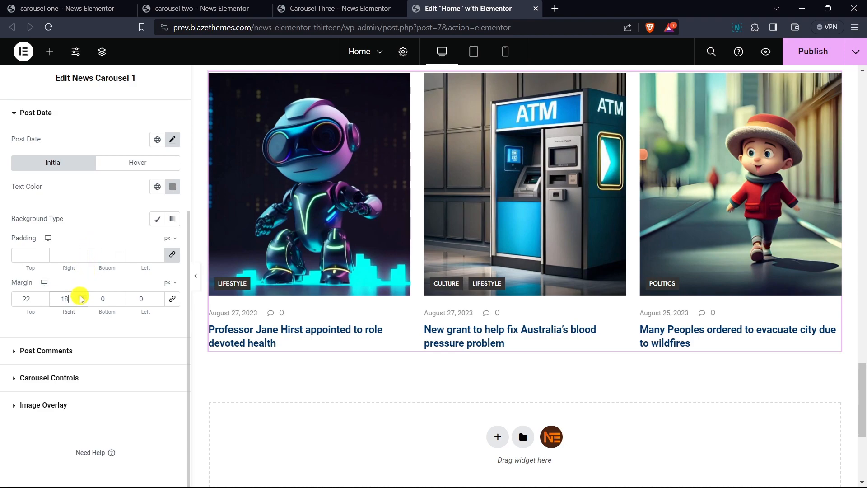
double_click(82, 296)
click(50, 114)
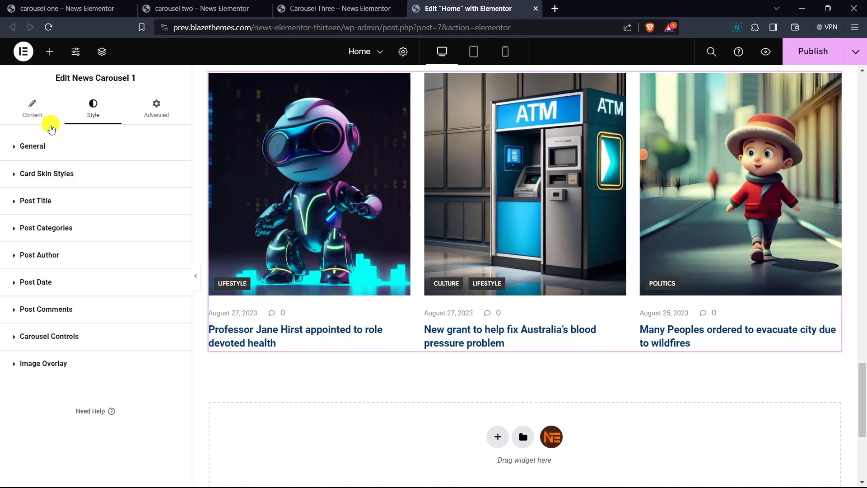
- Set the post comments typography to the Roboto font family with a size of 12 px
click(67, 313)
scroll(57, 226, down, 4)
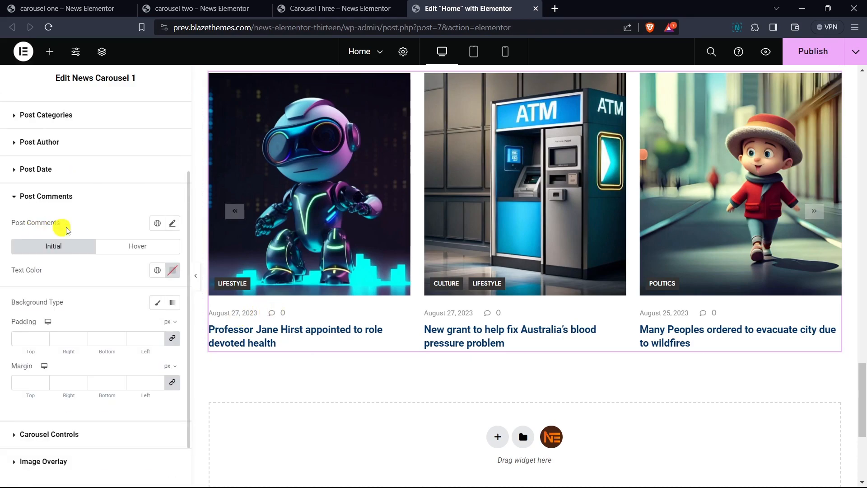
click(172, 166)
click(129, 218)
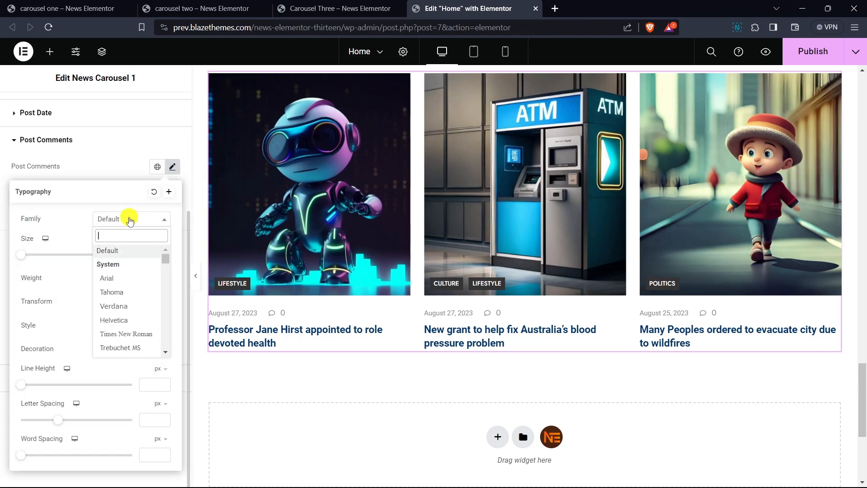
text(roboto)
key(Return)
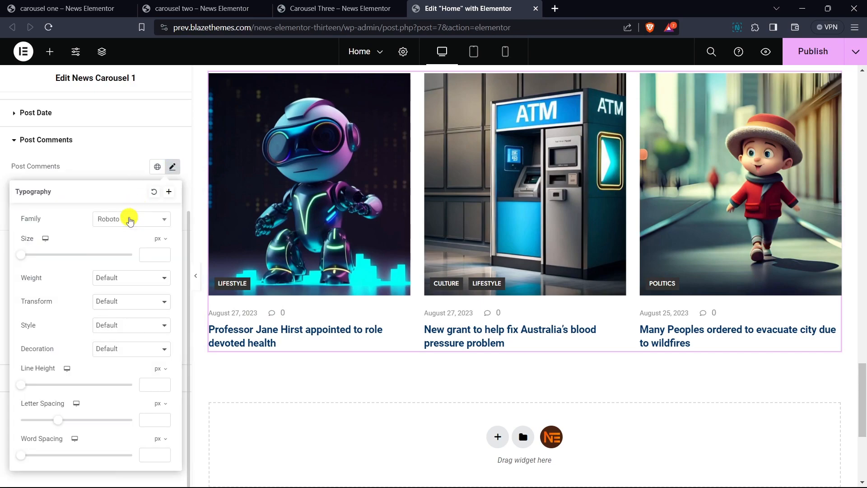
click(152, 256)
text(12)
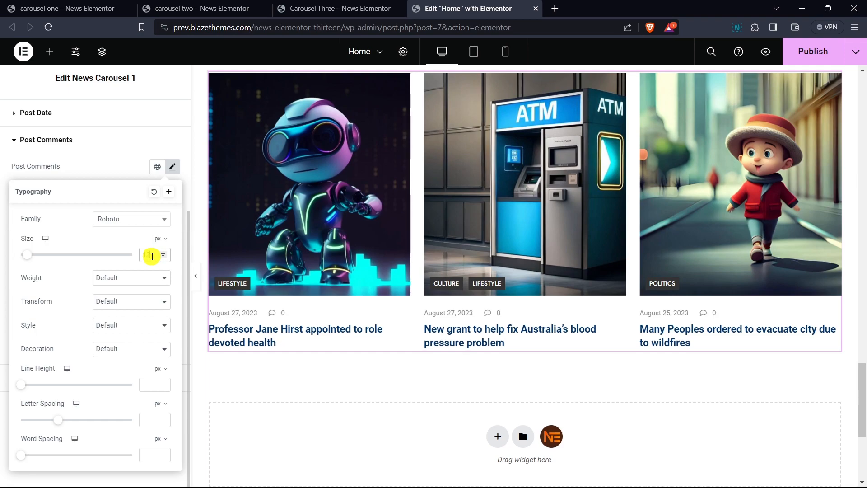
click(162, 254)
click(163, 258)
- Set the post comments weight to 400 (Normal) and collapse the Post Comments settings
click(152, 271)
click(115, 318)
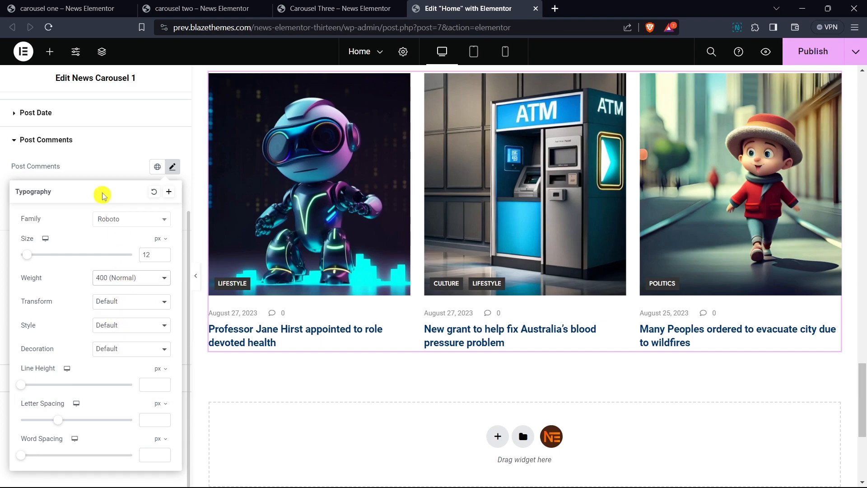
click(97, 173)
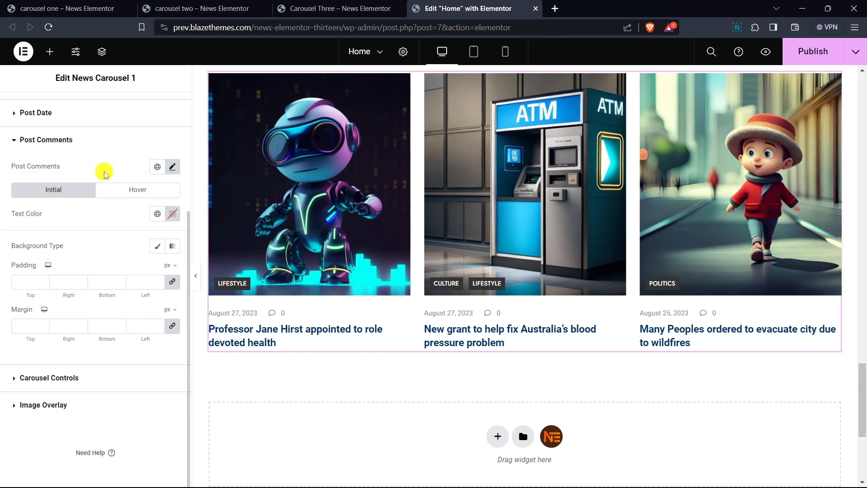
click(33, 142)
- Set the top margin of the post titles to 10 px
click(53, 203)
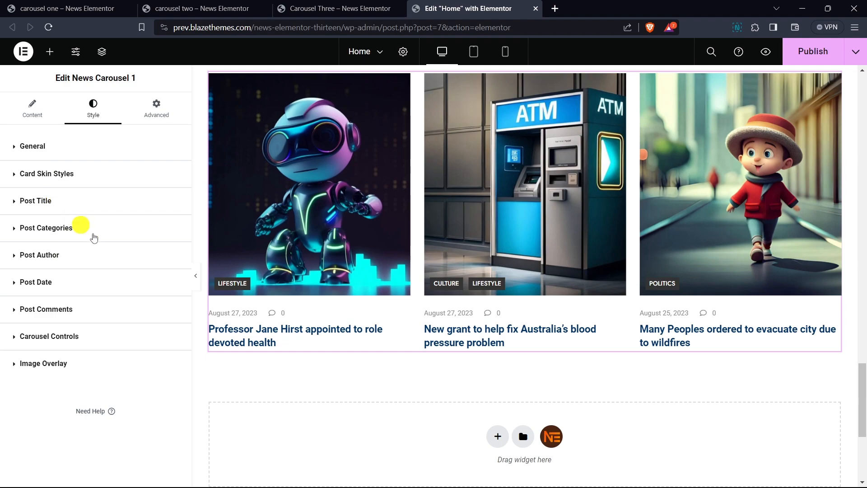
click(45, 385)
click(45, 385)
click(45, 385)
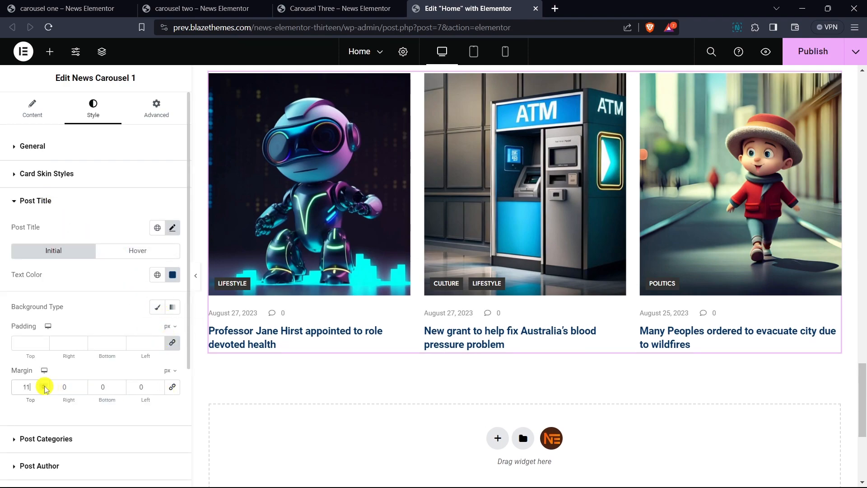
click(44, 391)
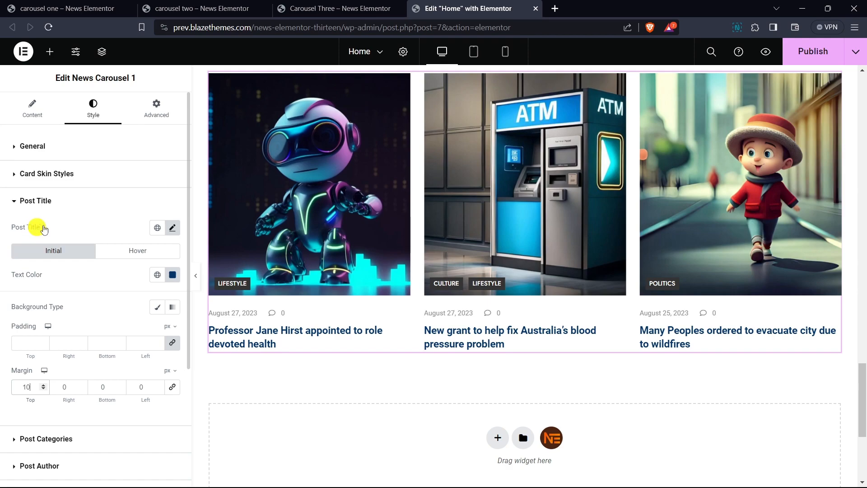
- Set the post title font size to 17 px and collapse the Post Title settings
click(174, 228)
click(164, 319)
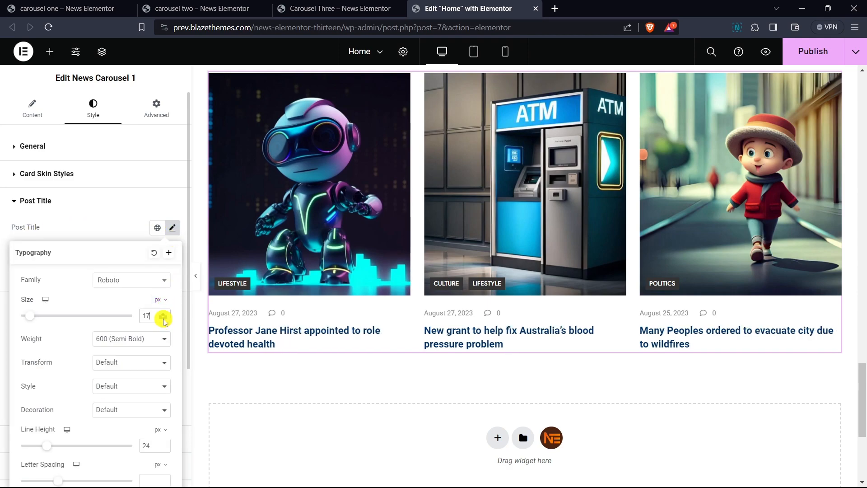
click(53, 202)
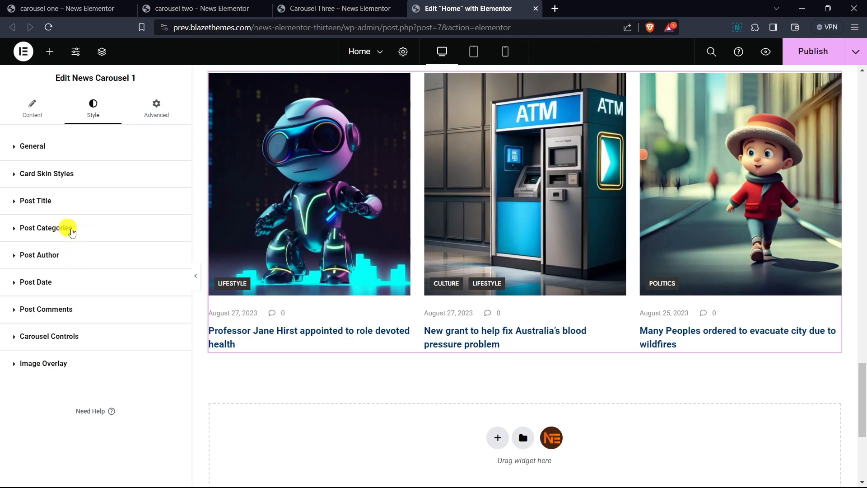
- Set the post categories typography to the Roboto family with a size of 10 px and letter spacing of 0.8 px
click(58, 228)
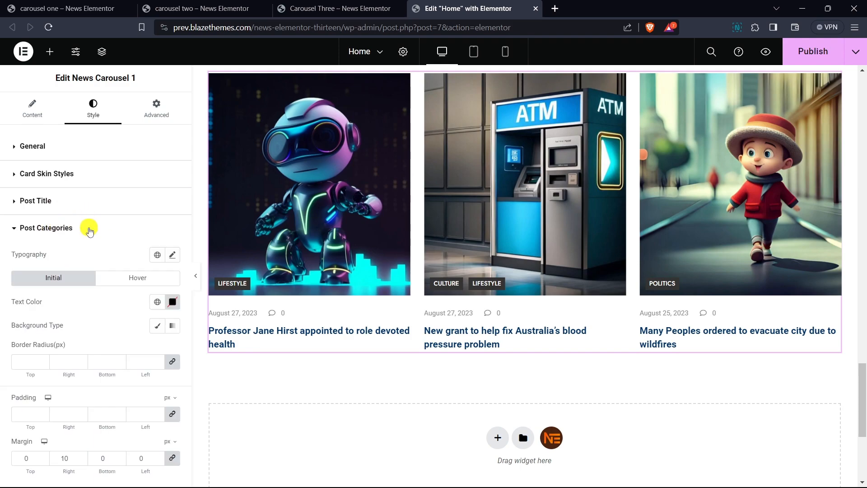
click(172, 256)
click(128, 308)
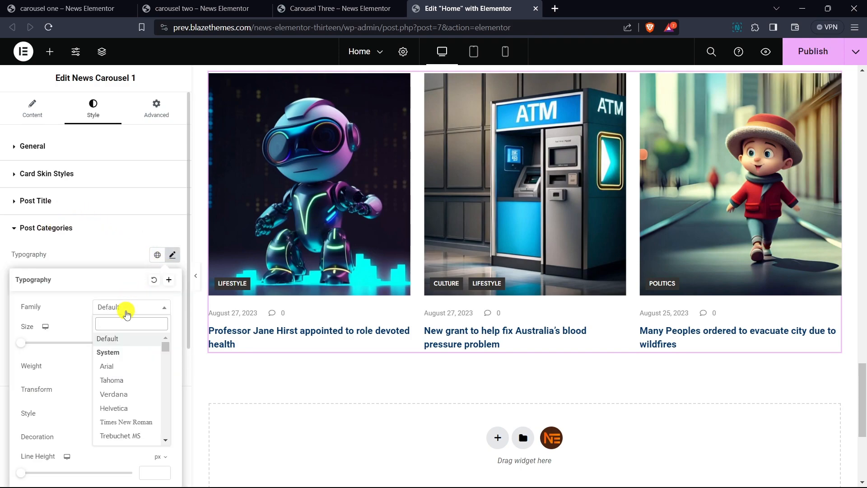
text(robo)
key(Return)
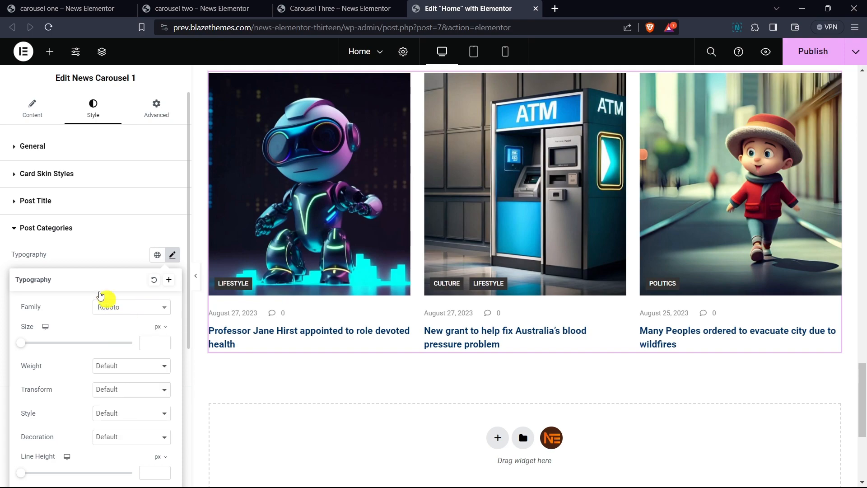
scroll(90, 226, down, 4)
click(149, 171)
text(12)
click(163, 177)
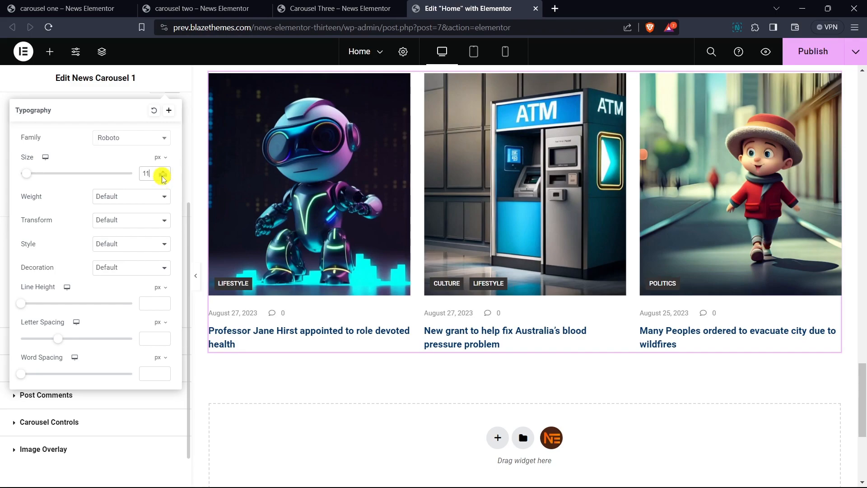
click(163, 178)
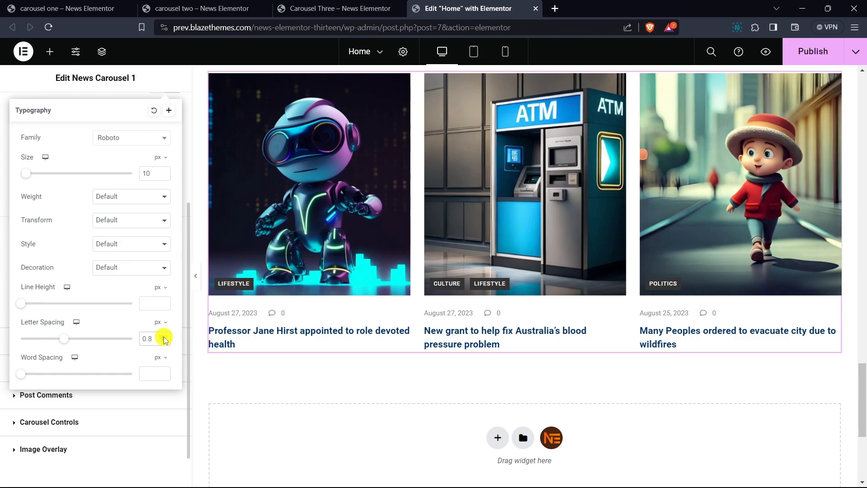
- Set the post categories font weight to 400 (Normal) and close the typography settings
click(123, 205)
click(124, 235)
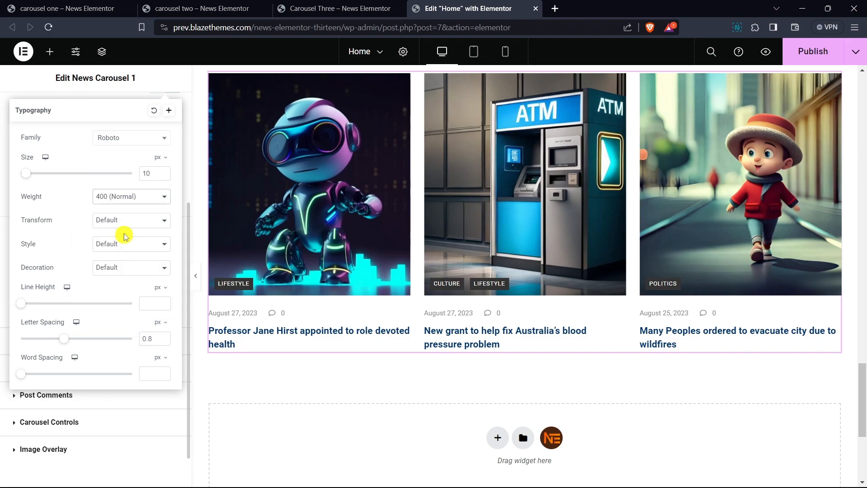
scroll(103, 204, up, 3)
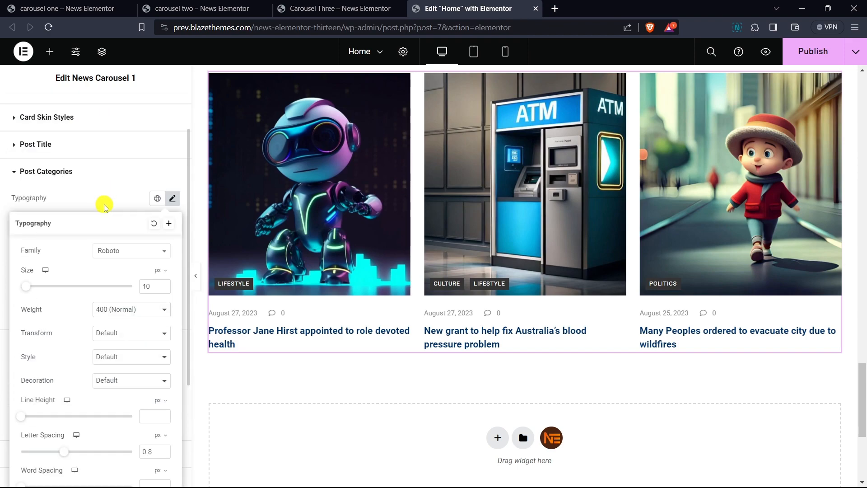
click(104, 206)
- Give the post categories a classic background with the color #003366 in their initial state
scroll(120, 183, down, 2)
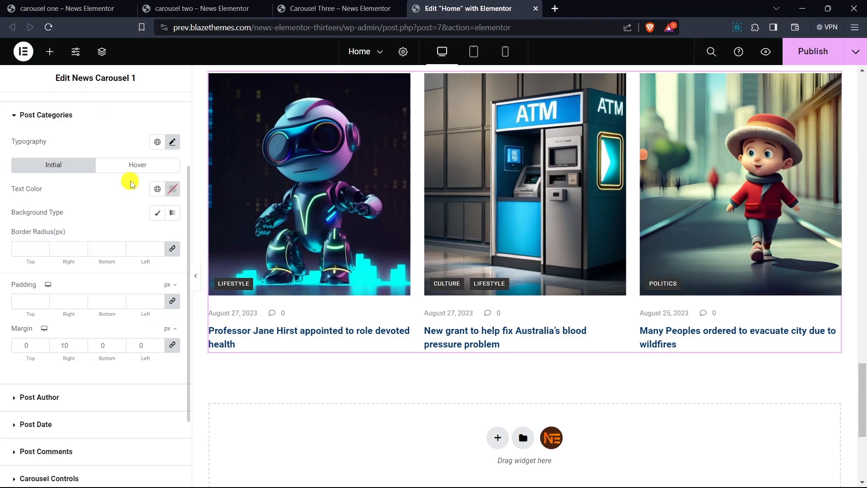
click(157, 214)
click(172, 236)
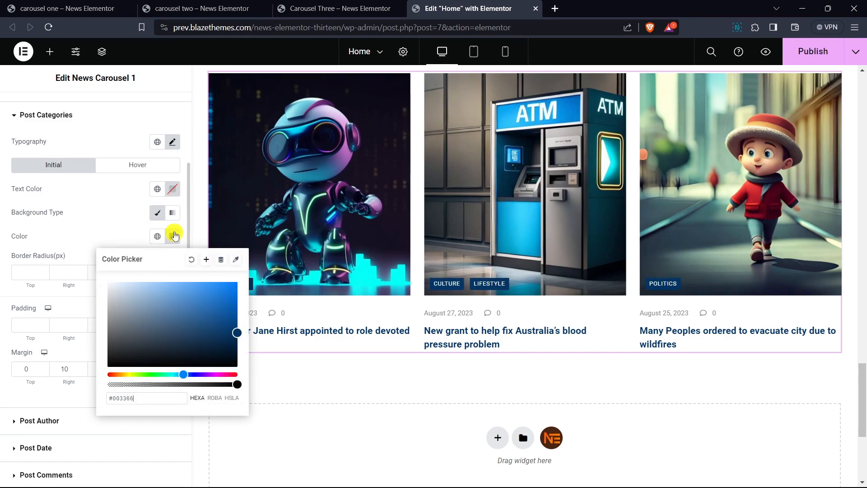
click(113, 232)
- Change the post categories background to a gradient and pick the purple #AD25BA as its second color
scroll(112, 232, down, 1)
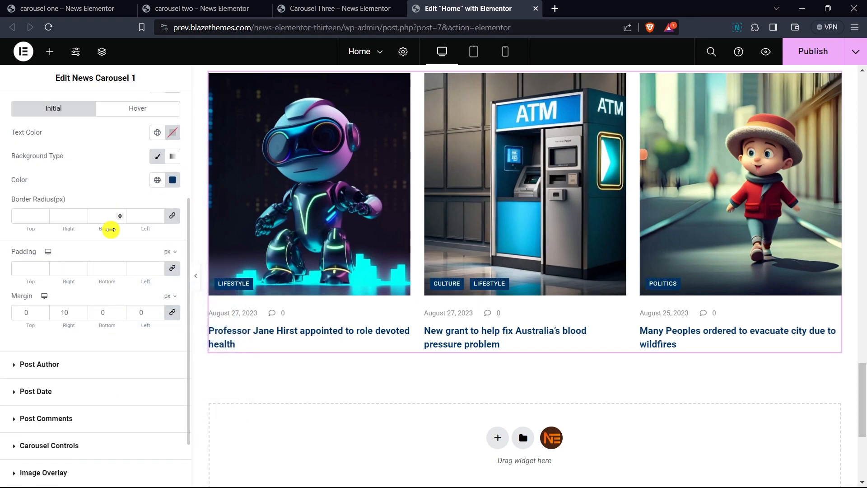
click(174, 159)
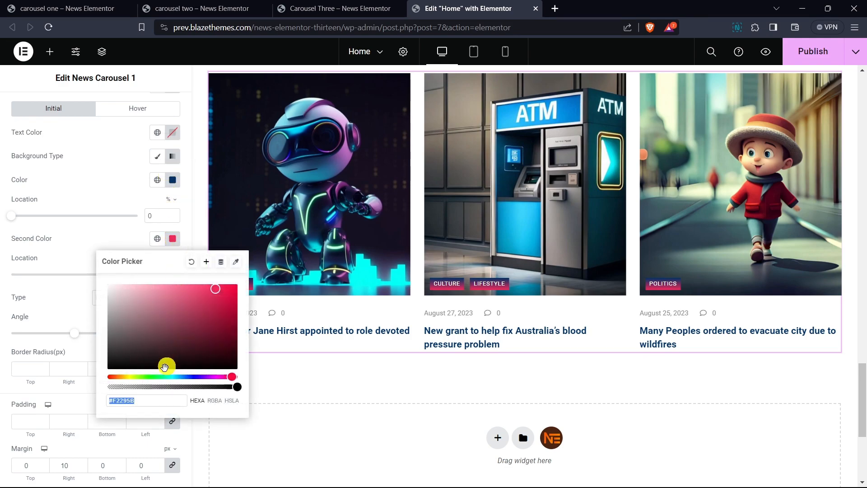
click(214, 378)
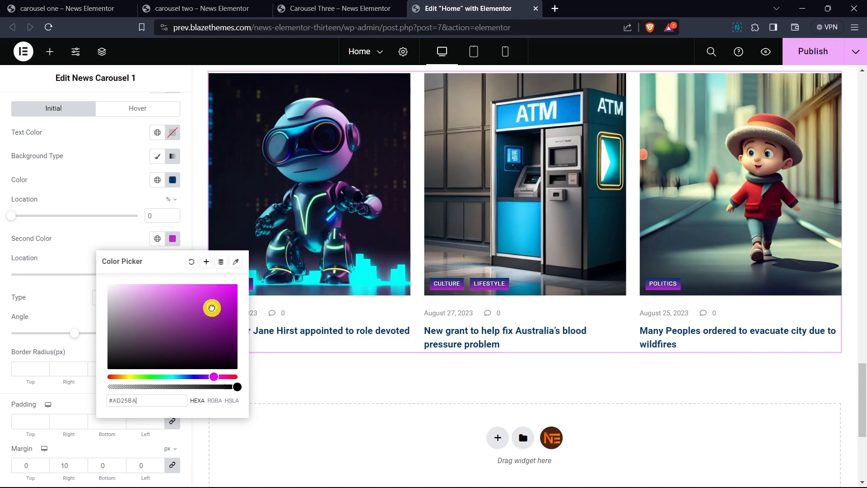
click(114, 248)
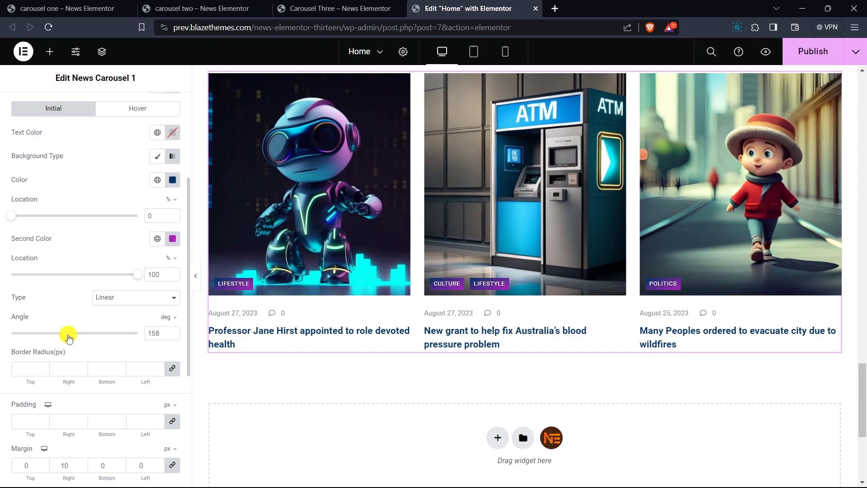
- Switch the post categories' hover background to a gradient and set its first color to the purple #AD25BA
click(166, 236)
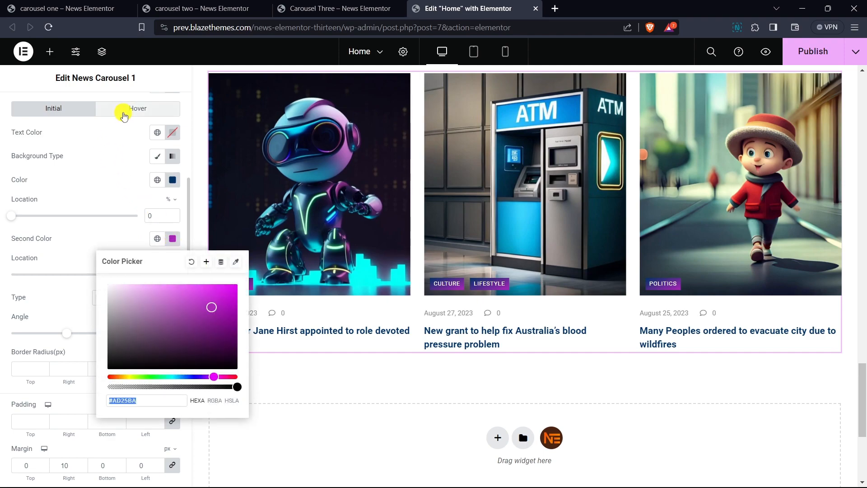
click(125, 116)
click(173, 156)
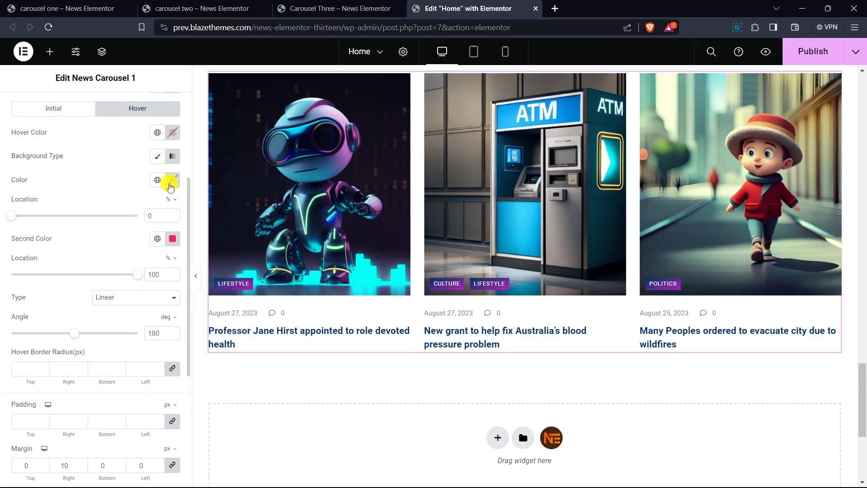
click(171, 182)
- Set the second color of the categories' hover gradient to #003366, copied from the initial state, and its angle to 158 degrees
click(61, 112)
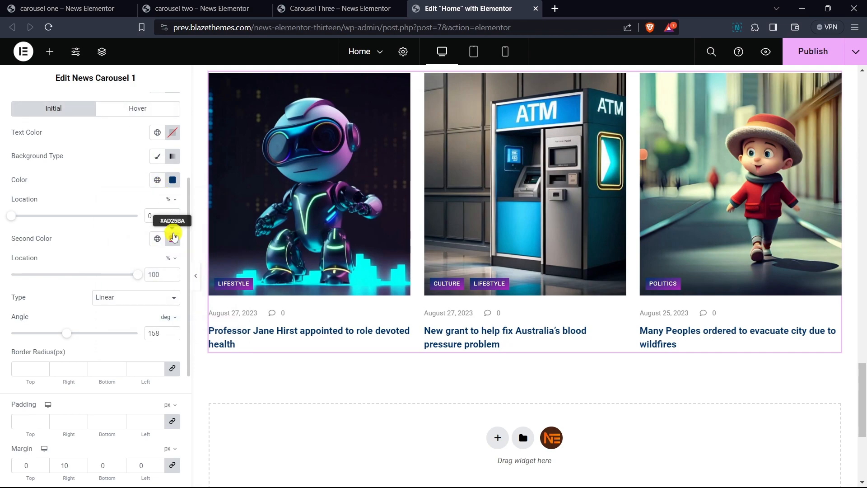
click(171, 180)
key(ctrl+c)
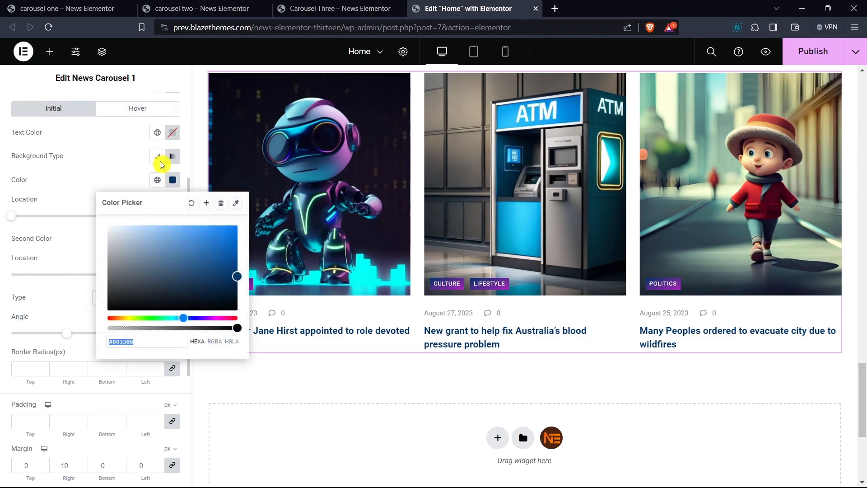
click(133, 110)
click(173, 238)
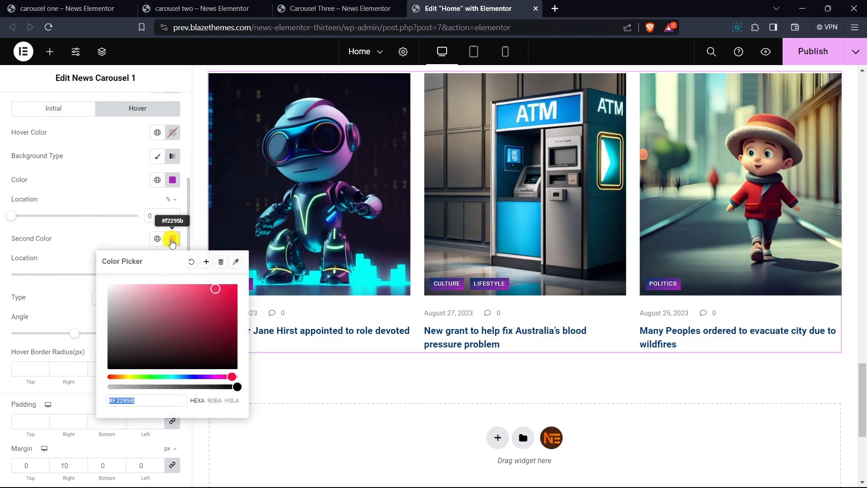
click(87, 242)
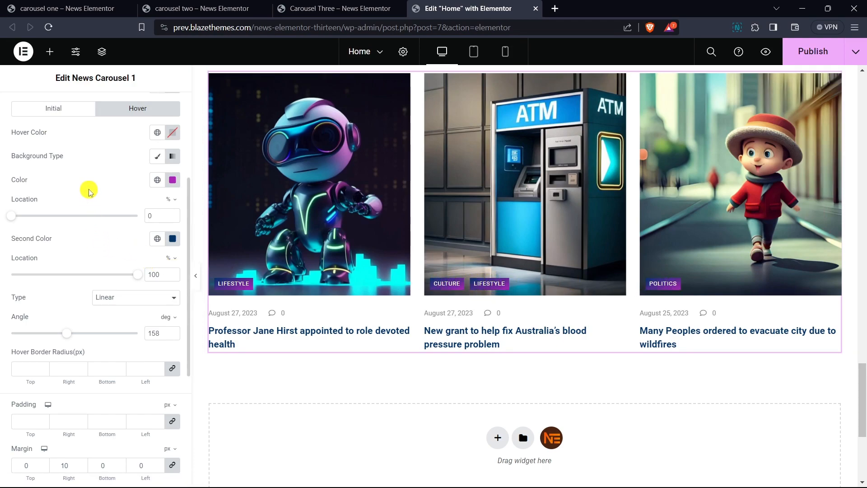
- Set the post categories' initial border radius to 4 px on all sides and collapse their style settings
click(63, 109)
scroll(100, 168, down, 3)
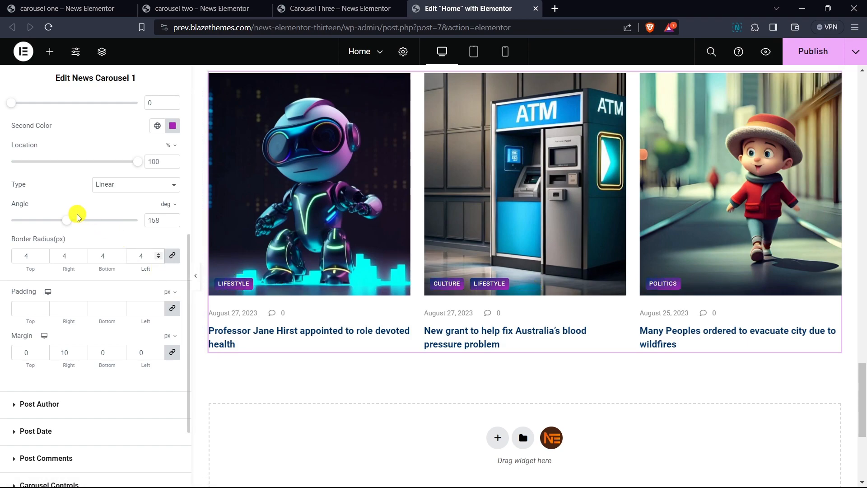
scroll(81, 258, up, 6)
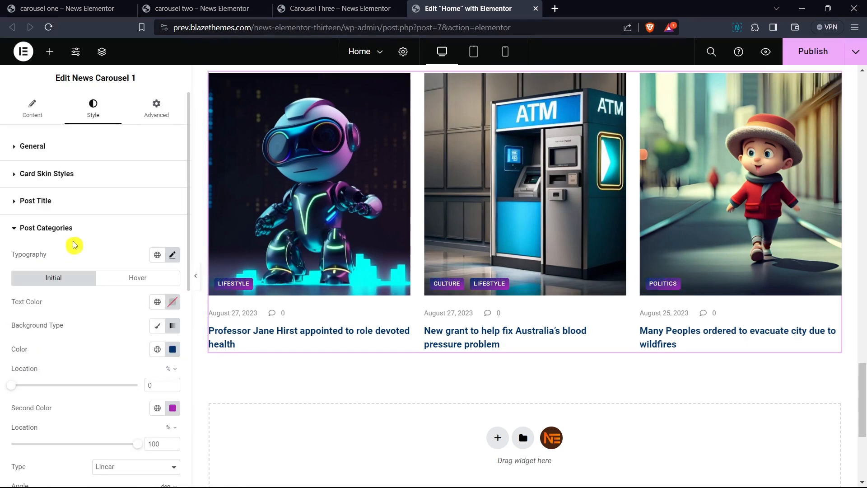
click(54, 234)
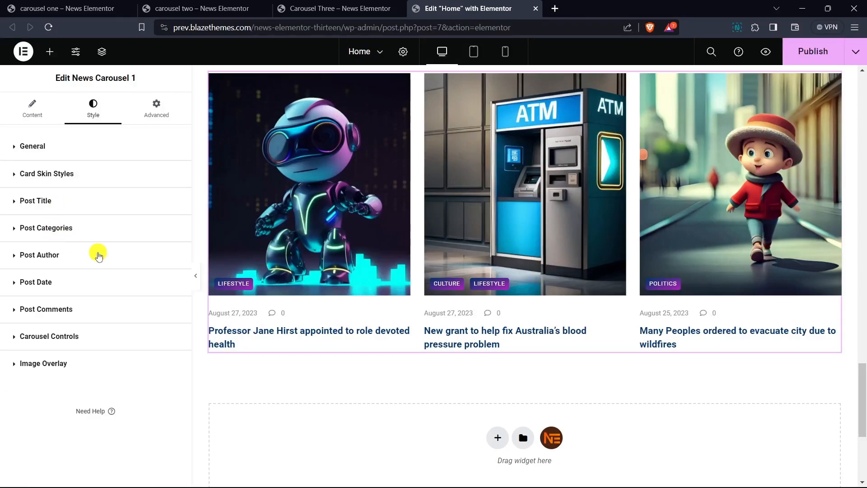
- Expand the Carousel Controls style settings and test the previous arrow on the carousel
click(64, 341)
scroll(139, 252, down, 3)
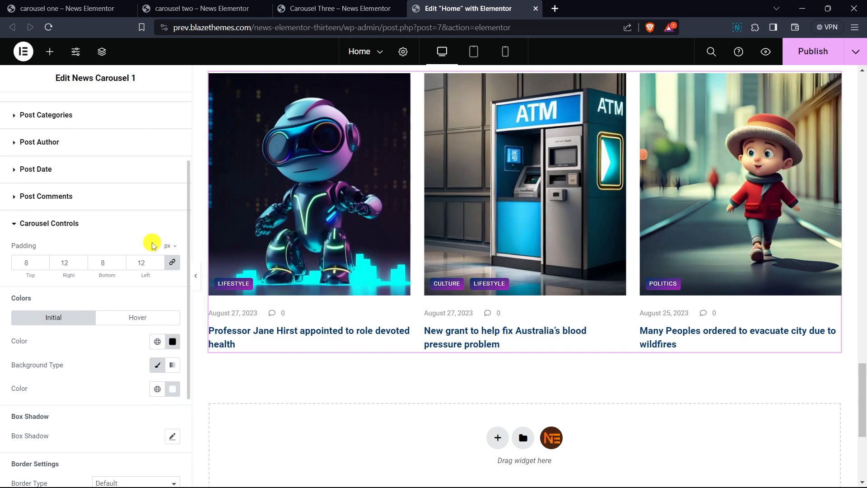
scroll(144, 233, down, 1)
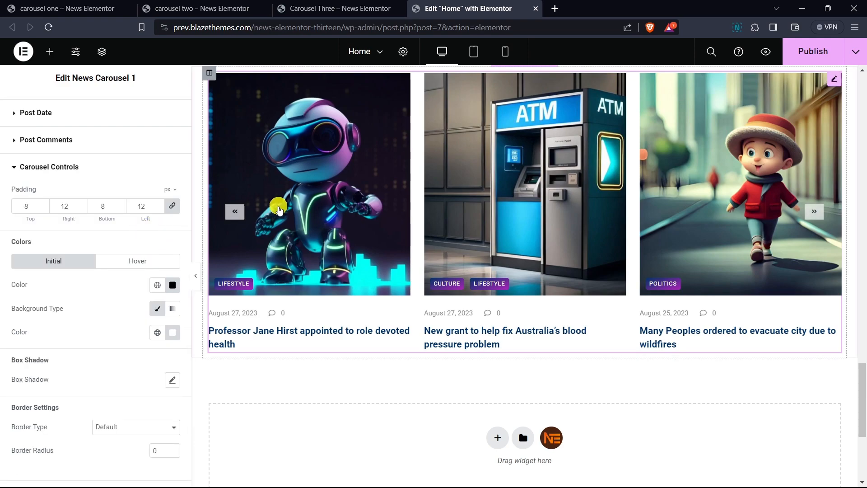
click(236, 211)
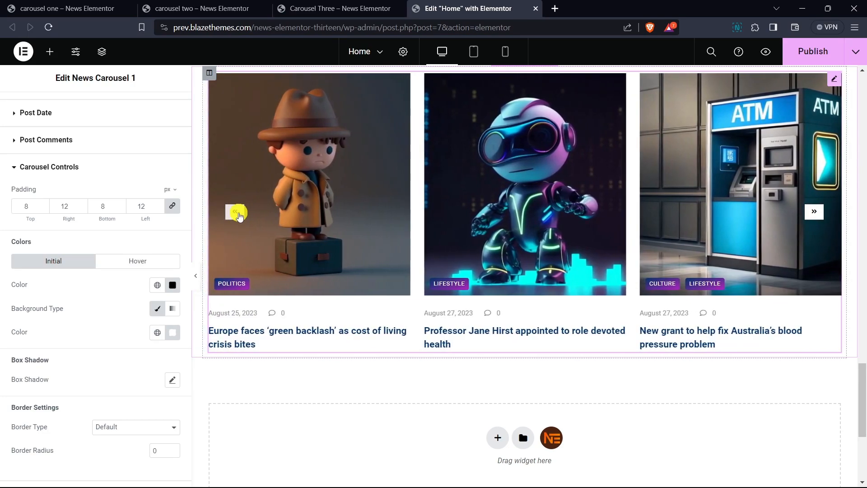
scroll(138, 189, down, 1)
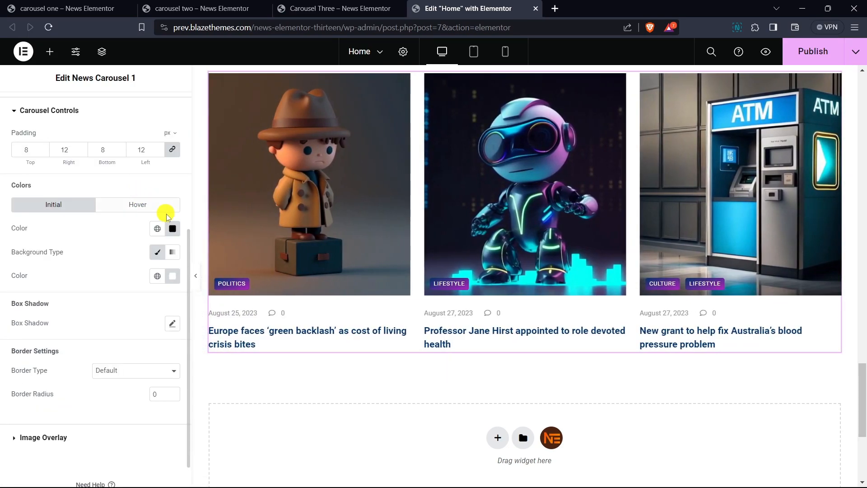
- Set the carousel controls' initial arrow color to #003366
click(174, 231)
key(ctrl+v)
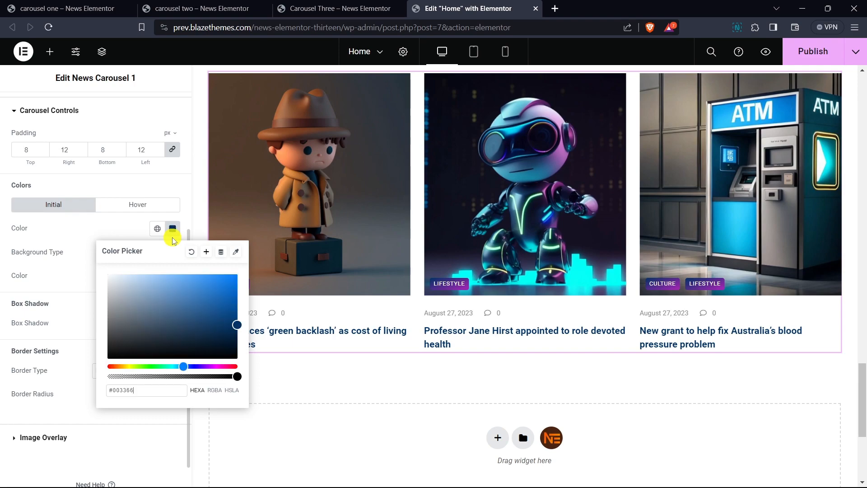
click(113, 227)
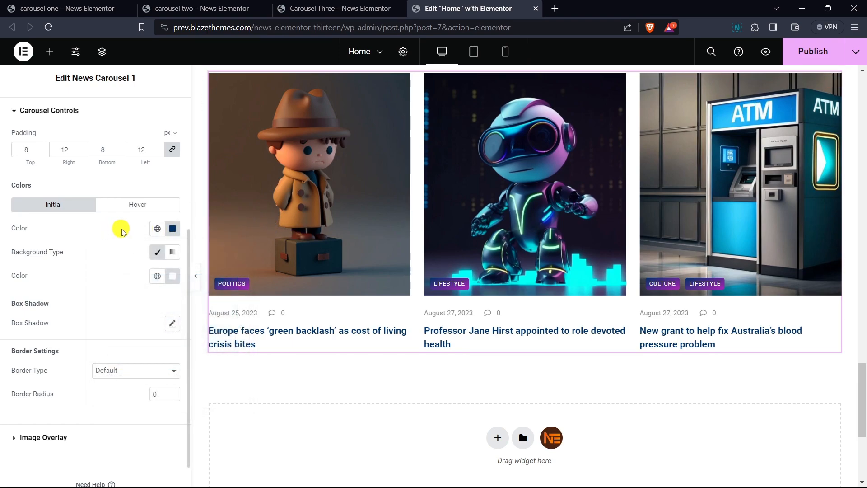
- Give the carousel controls a #003366 background with white #FFFFFF arrows in the initial state, and test the previous arrow
click(173, 275)
key(ctrl+v)
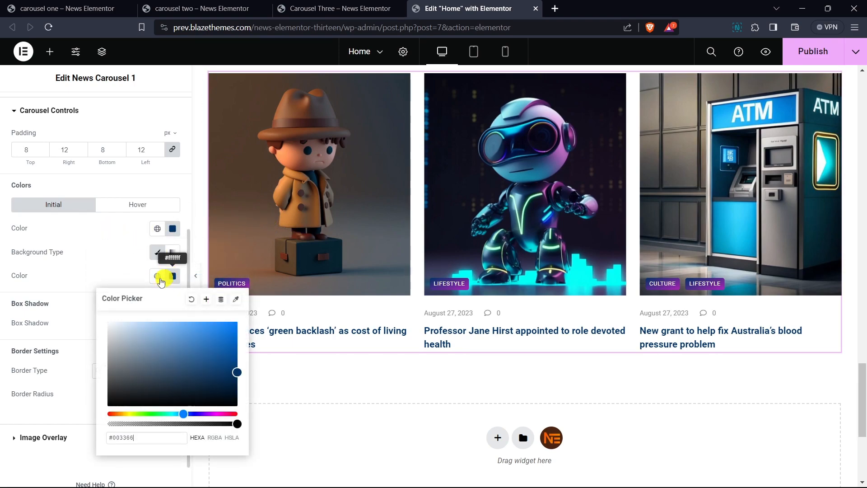
click(172, 231)
drag(146, 279, 97, 258)
click(81, 240)
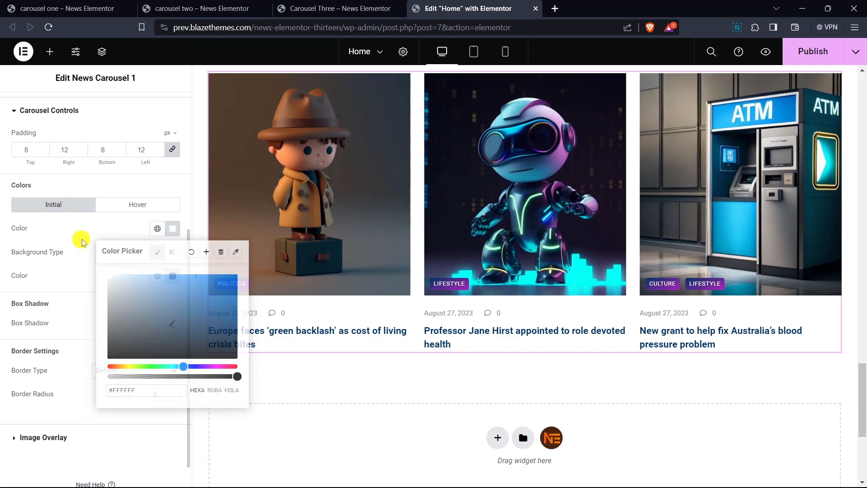
click(235, 212)
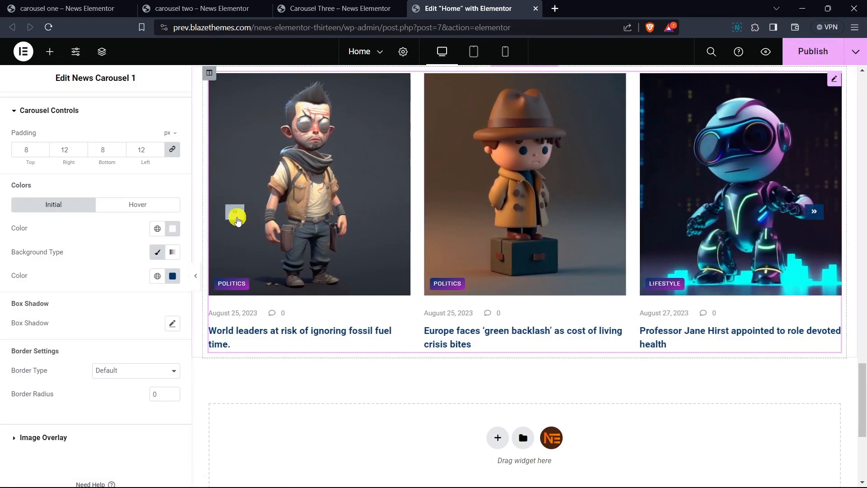
- Set the carousel controls' hover color to #003366
click(164, 208)
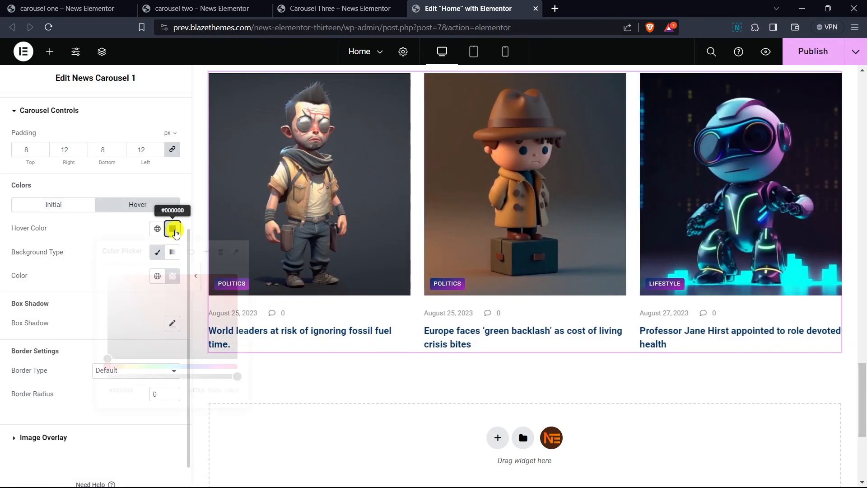
click(173, 229)
key(ctrl+v)
click(128, 228)
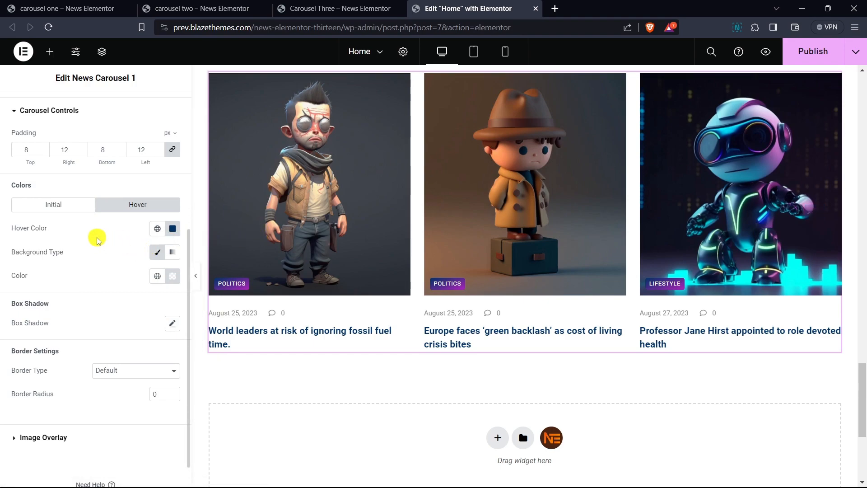
- Return to the carousel controls' initial state and add a solid border 1 px wide on all sides
scroll(94, 244, up, 2)
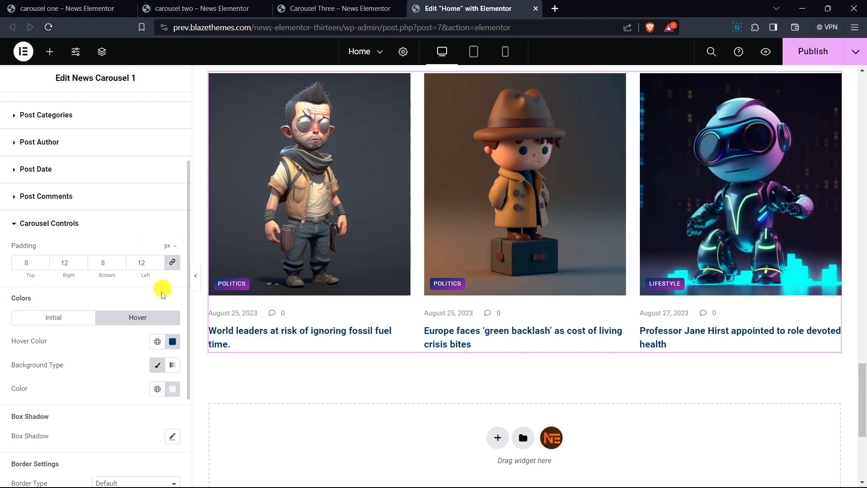
scroll(140, 276, down, 1)
click(85, 260)
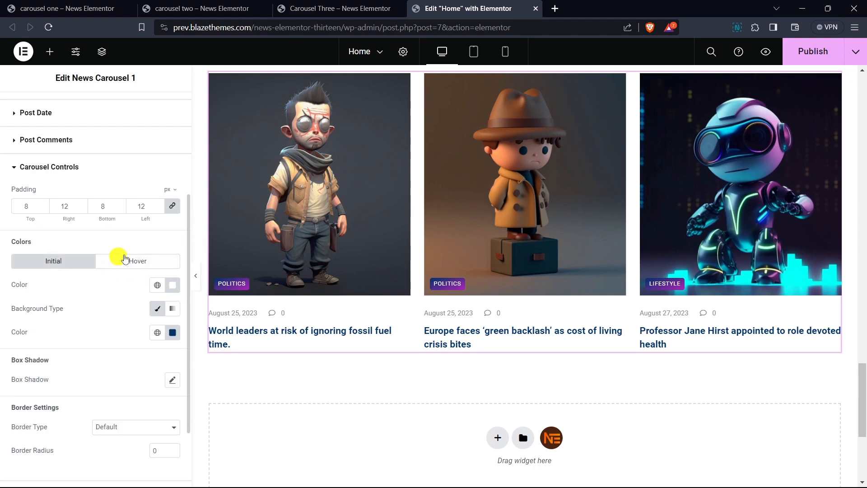
scroll(138, 251, down, 2)
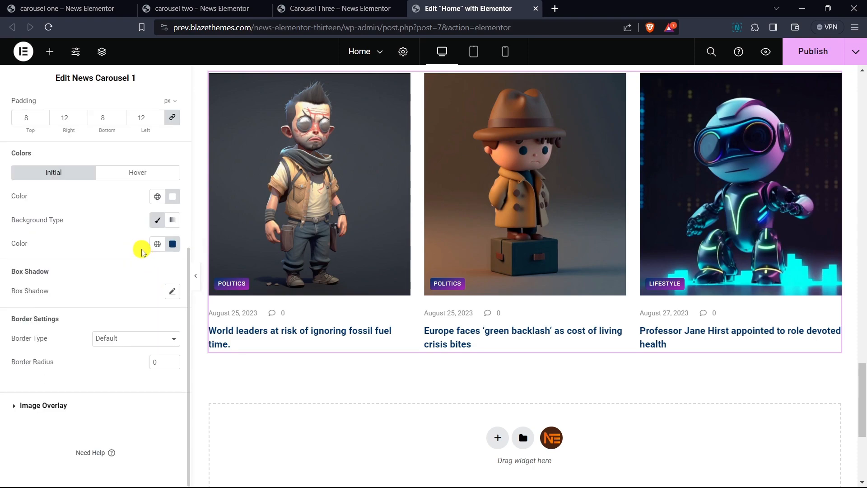
click(127, 347)
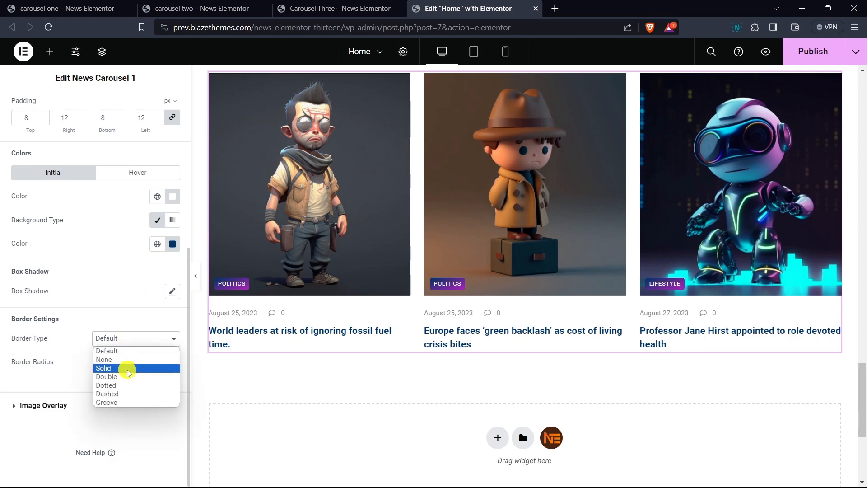
click(126, 366)
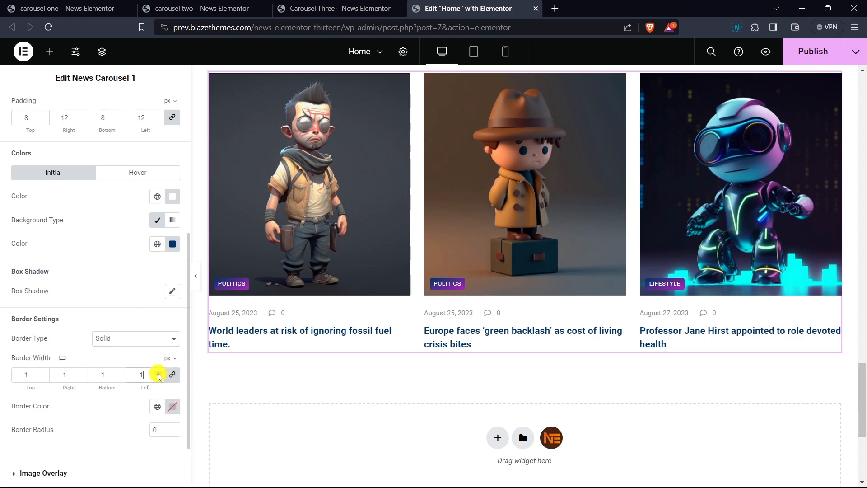
- Color the carousel controls' border light gray #D1CFCF, set the border radius to 4, and test the previous arrow
click(173, 407)
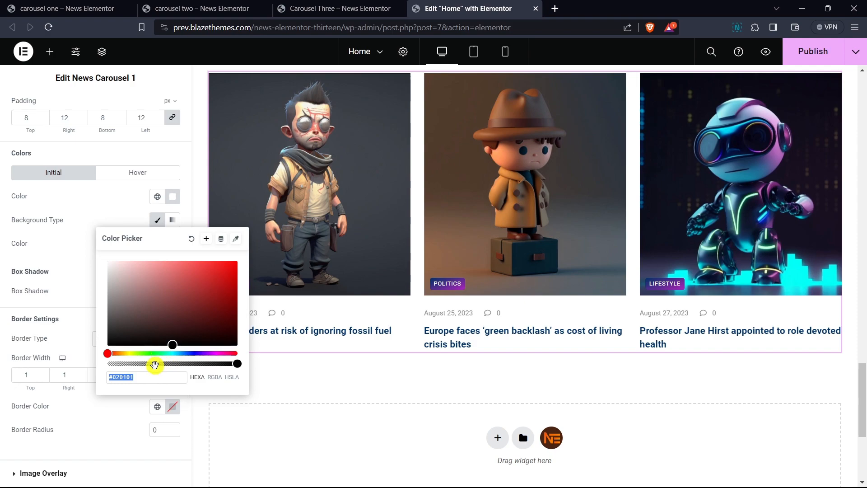
drag(171, 296, 109, 276)
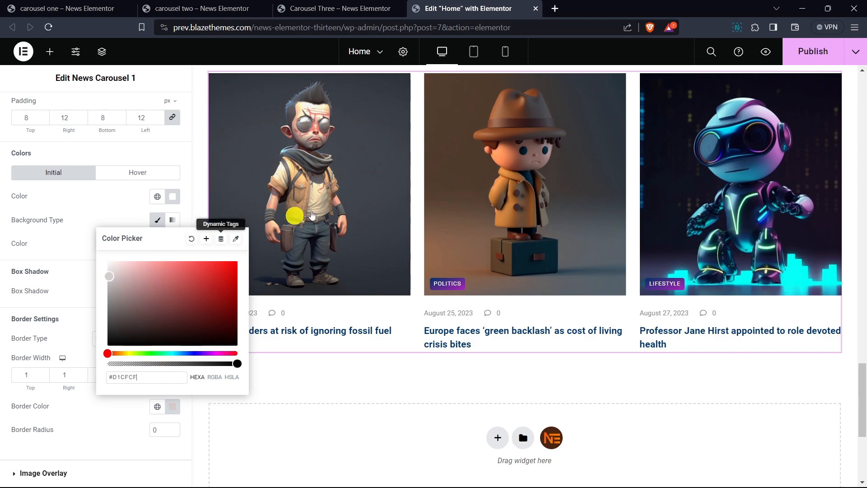
click(118, 215)
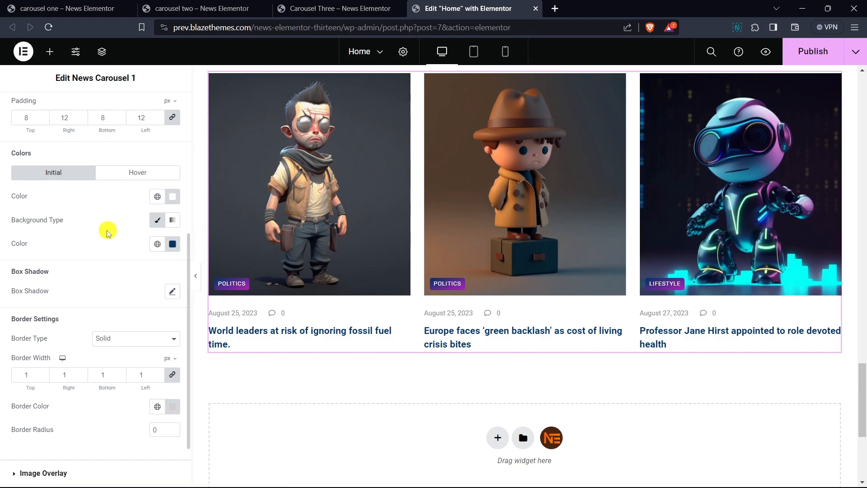
scroll(109, 232, down, 2)
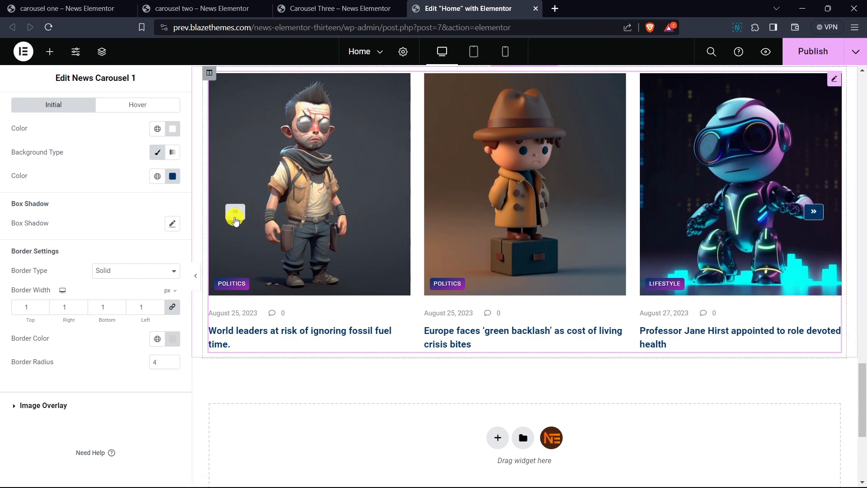
click(234, 219)
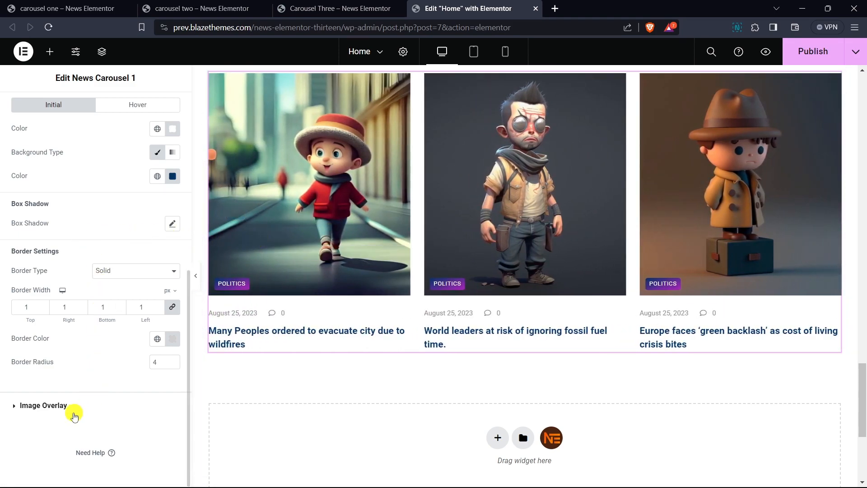
- Turn on the image overlay for the carousel's post images
click(56, 409)
scroll(118, 222, down, 4)
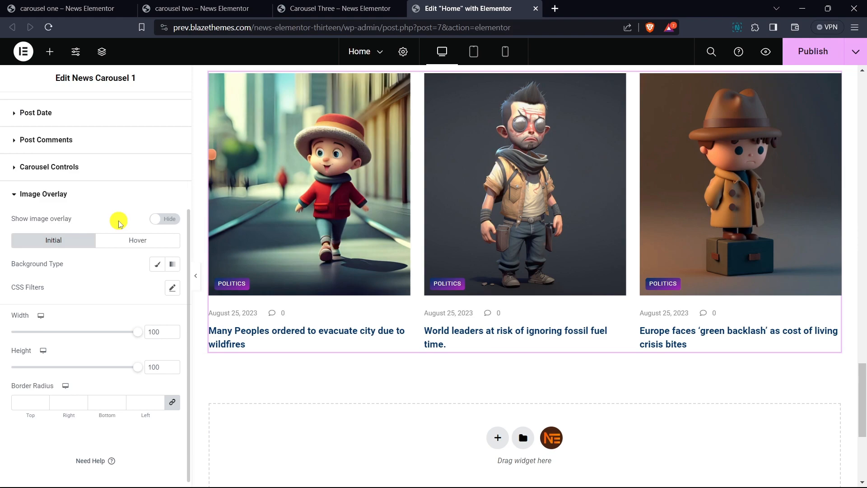
click(164, 215)
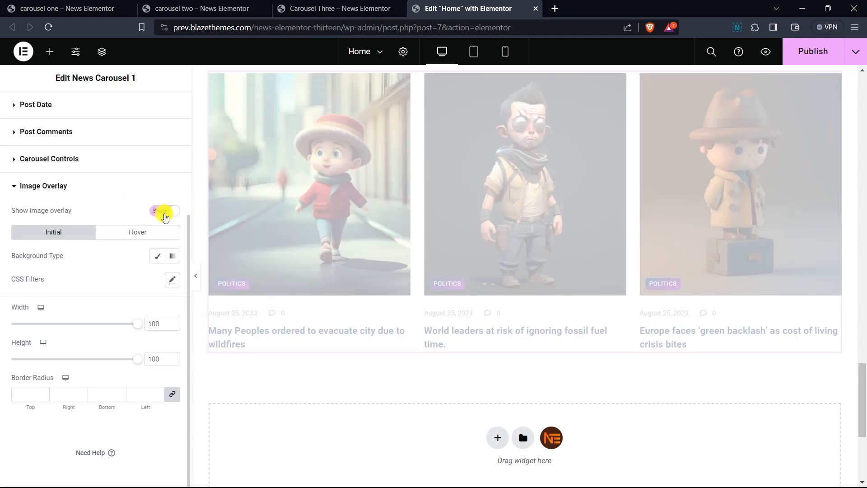
- Give the initial image overlay a gradient background with a fully transparent first color #02010100 and a dark blue second color
click(175, 258)
click(173, 341)
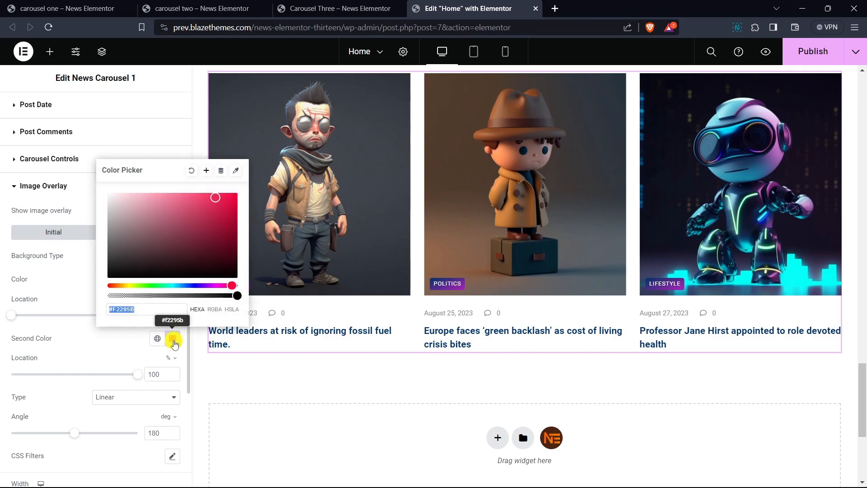
click(116, 346)
click(172, 279)
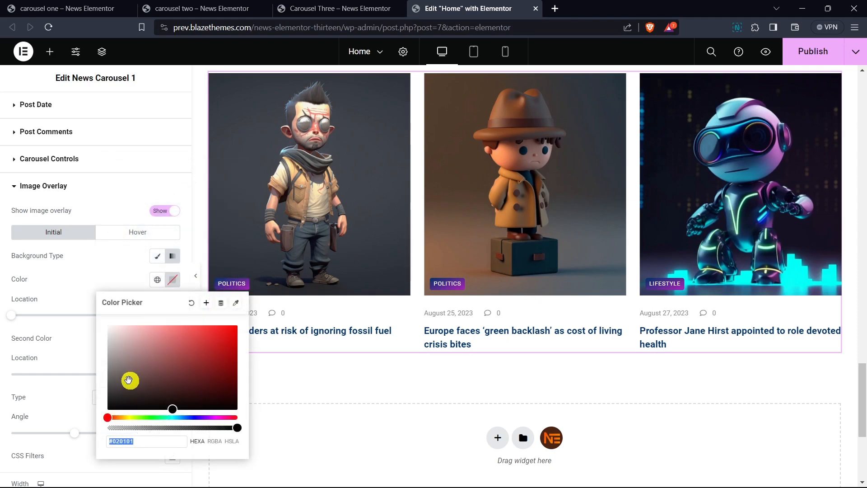
drag(132, 429, 101, 431)
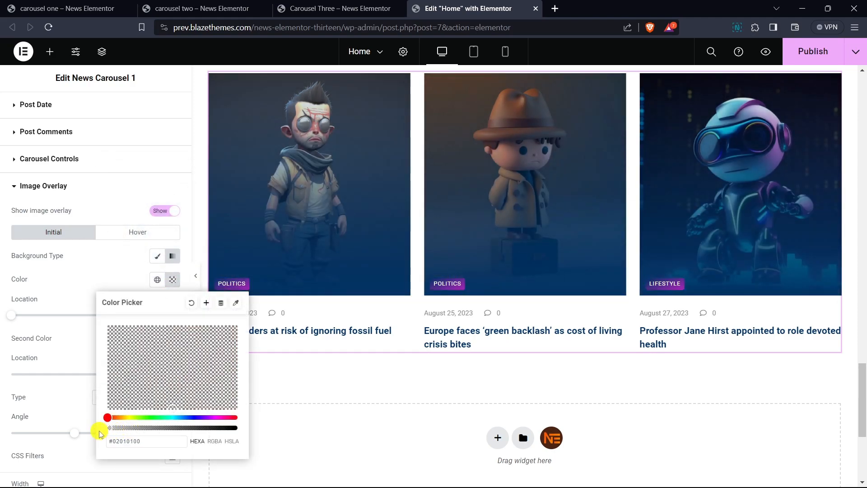
- Set the image overlay gradient's first color location to 40% and make its dark blue second color semi-transparent
click(77, 273)
drag(15, 319, 65, 321)
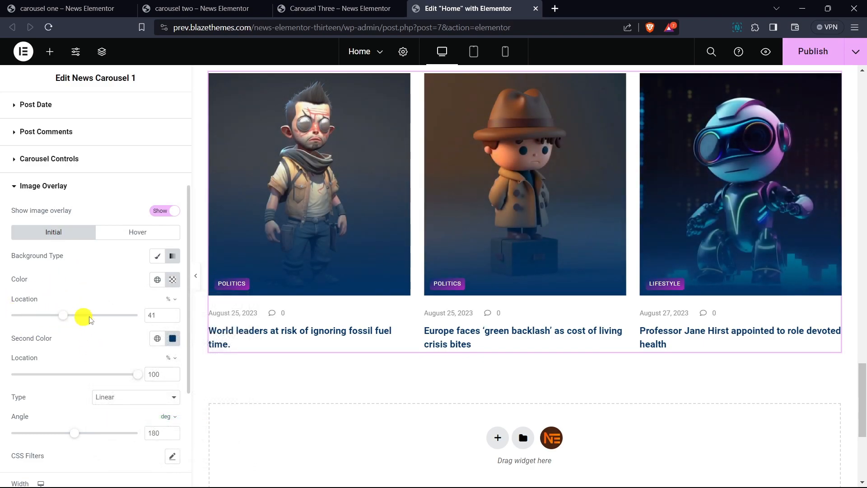
click(172, 339)
drag(141, 294, 201, 295)
click(83, 285)
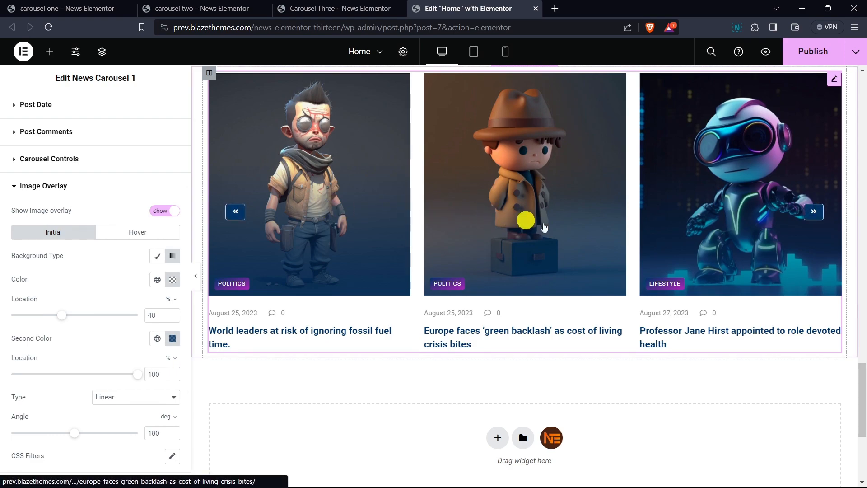
- Test the carousel's next arrow and publish the Home page
click(818, 213)
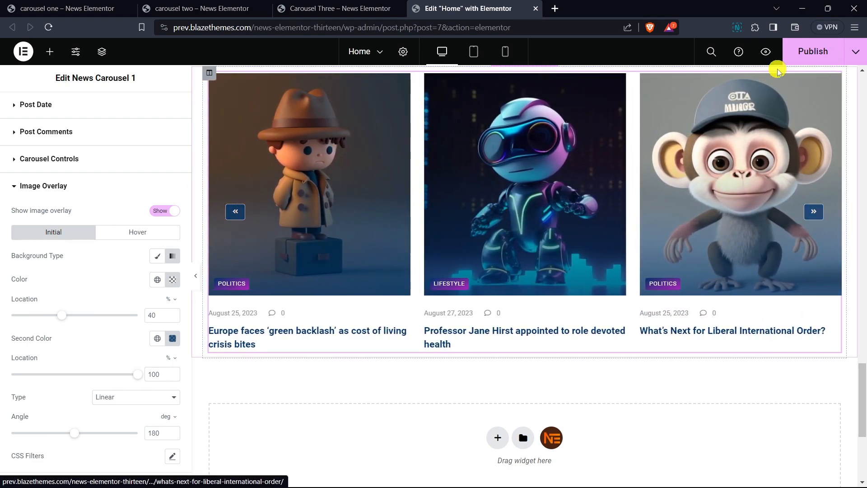
click(812, 51)
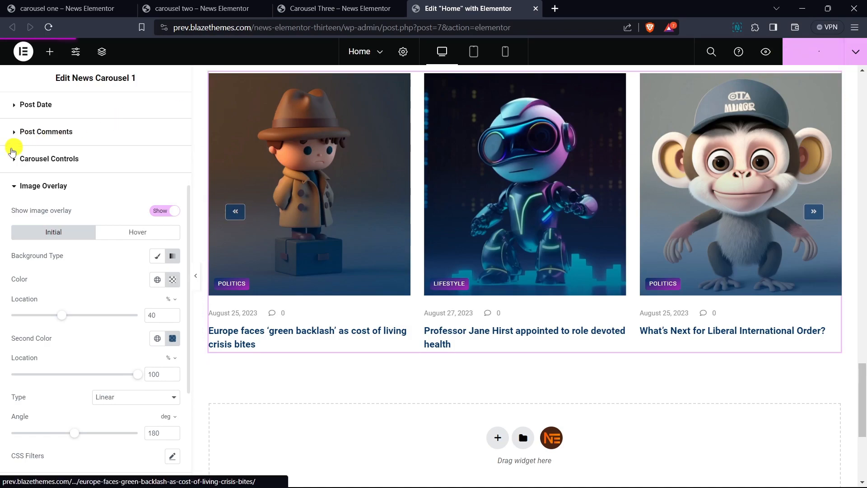
- Enable auto slide in the News Carousel 1 carousel settings and publish the page again
scroll(14, 154, up, 3)
scroll(29, 125, up, 3)
click(32, 108)
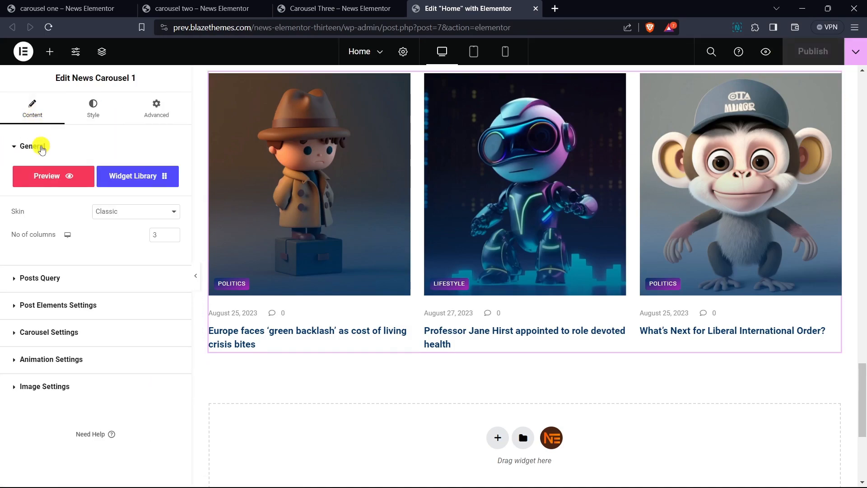
click(39, 145)
click(62, 256)
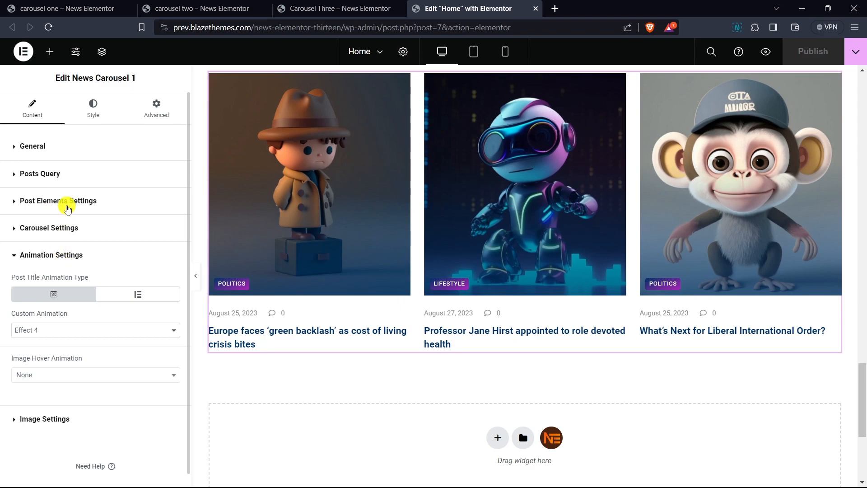
click(67, 229)
click(163, 253)
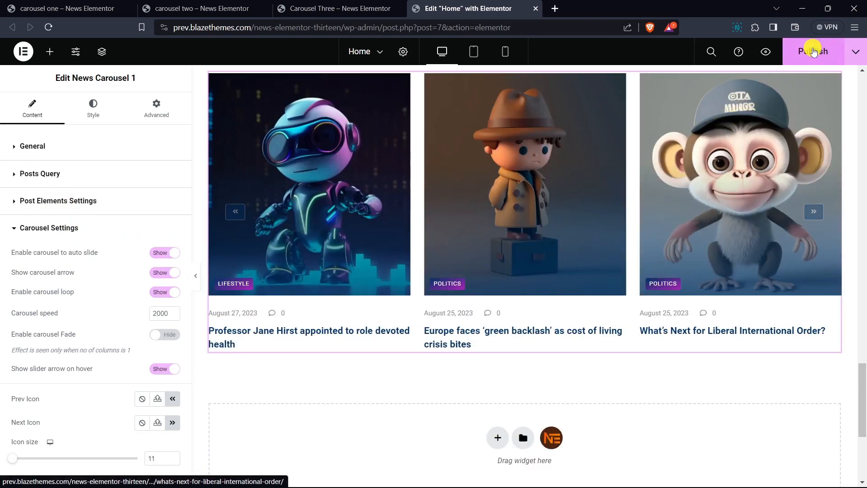
click(813, 52)
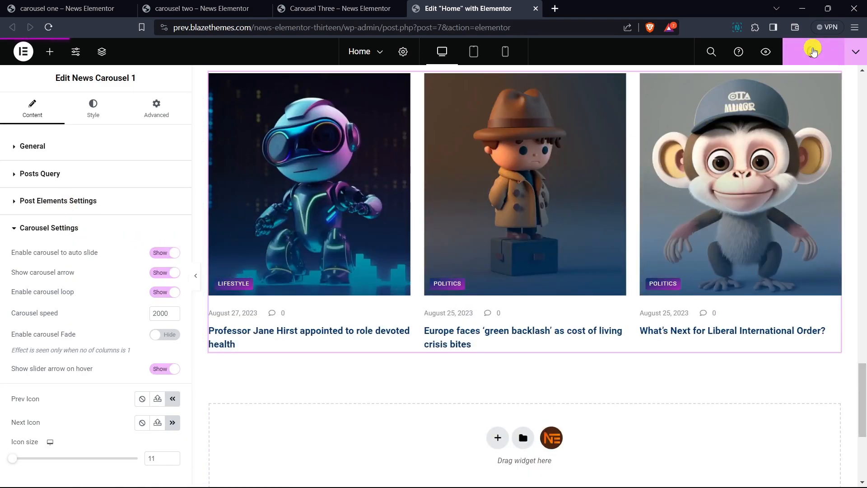
- Preview the published Home page, find the news carousel above the footer and advance it with its next arrow
click(767, 49)
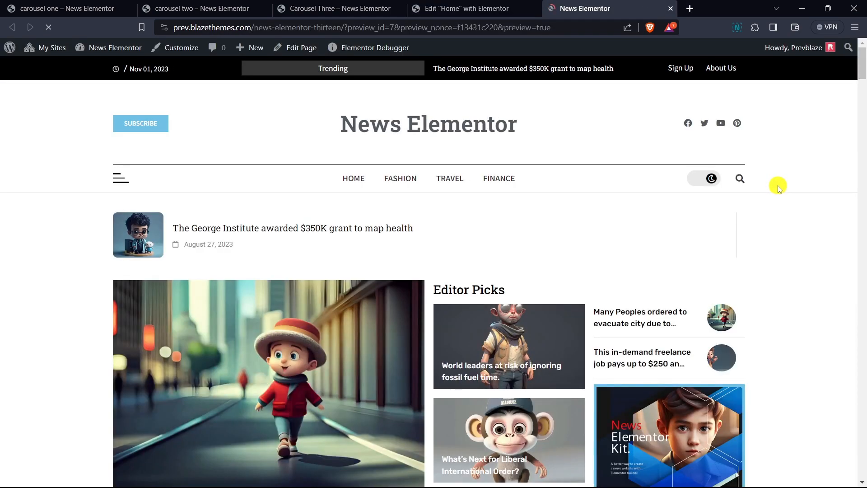
scroll(799, 181, down, 20)
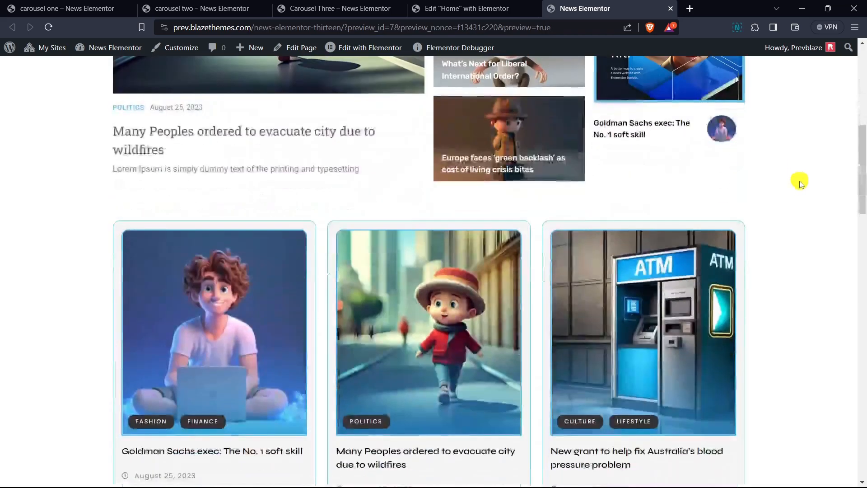
scroll(796, 194, down, 10)
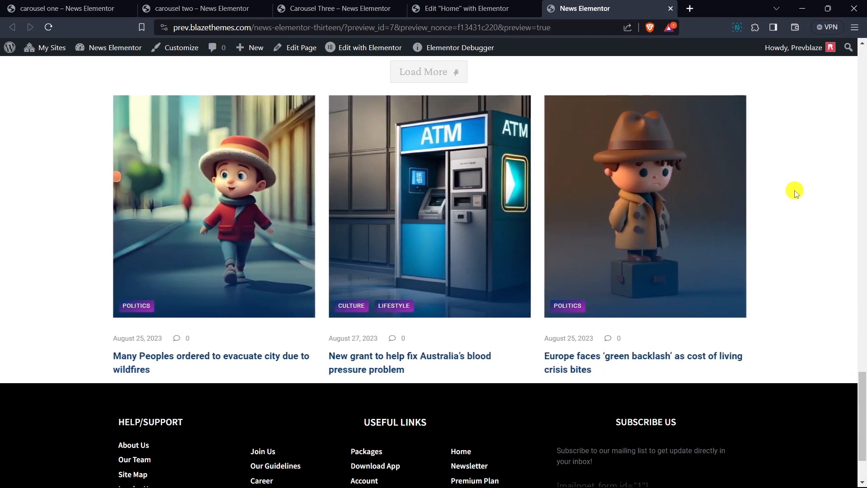
mouse_move(588, 321)
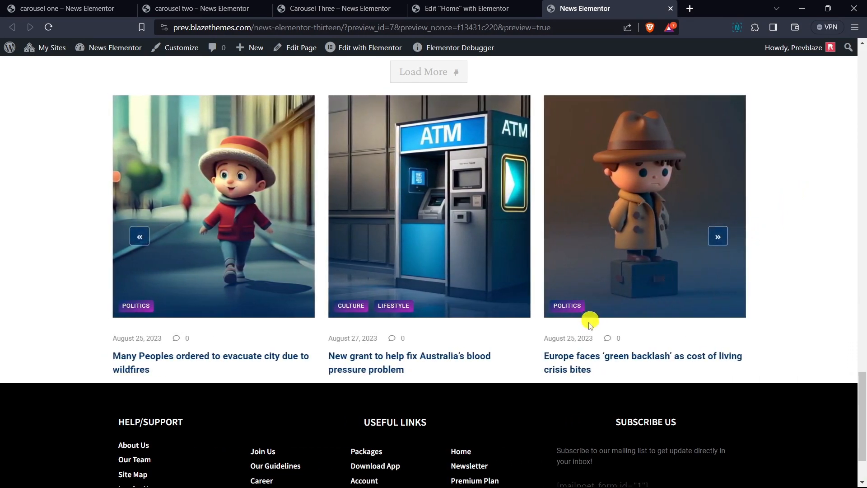
click(720, 241)
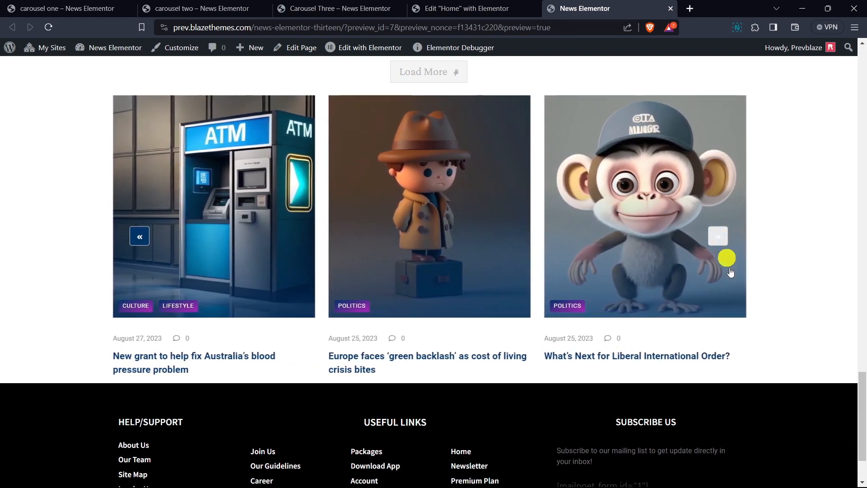